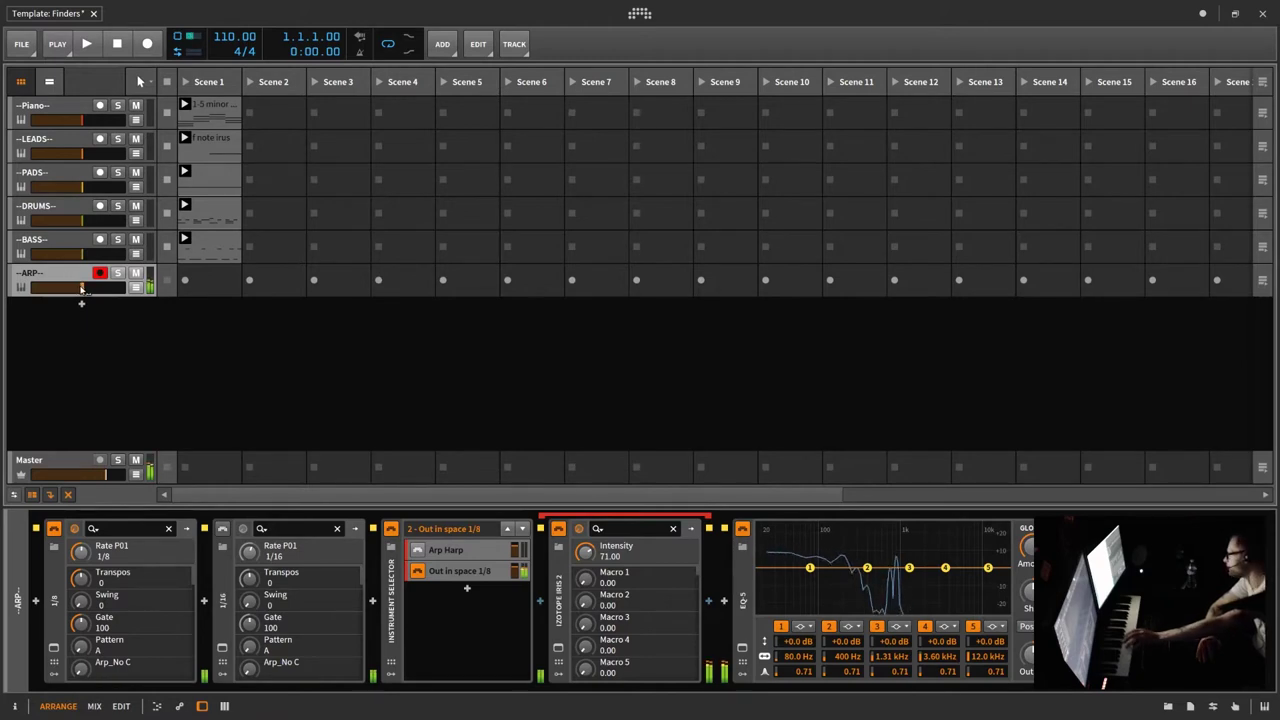
Switch the iZotope Iris 2 and EQ-5 devices on the ARP track off and back on.
{"action": "mouse_move", "coordinate": [82, 289]}
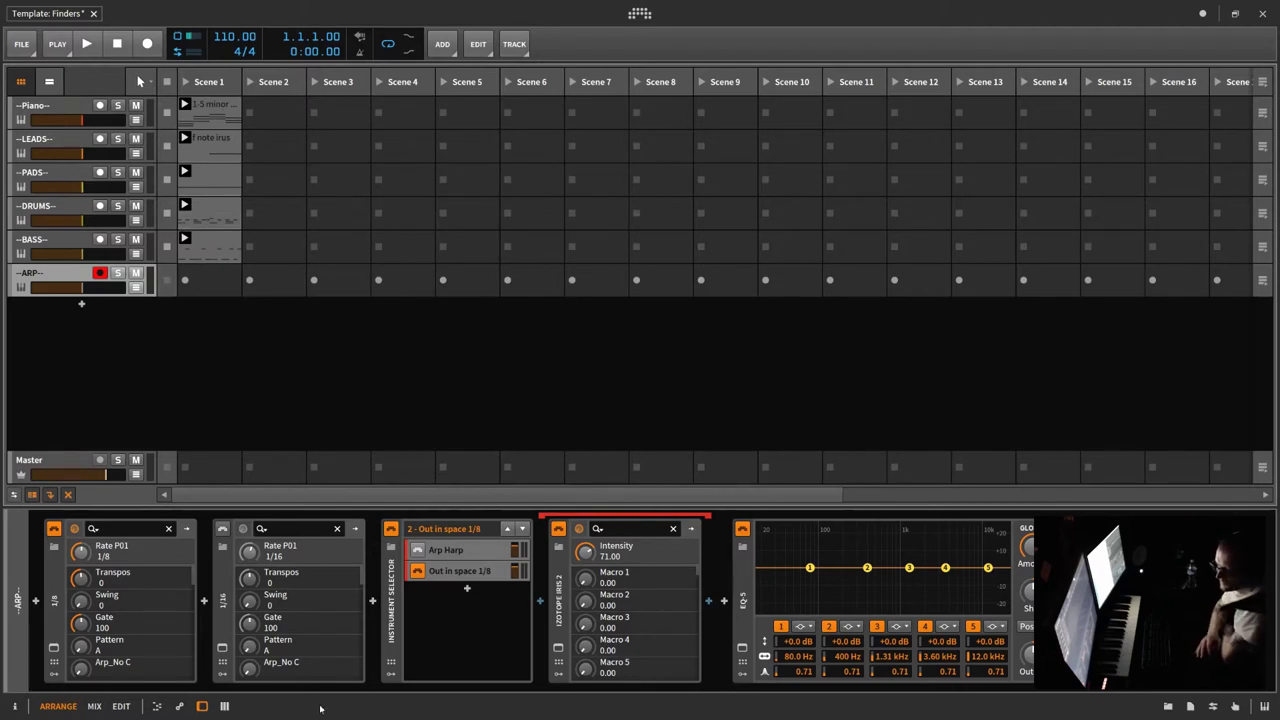
{"action": "left_click", "coordinate": [398, 591]}
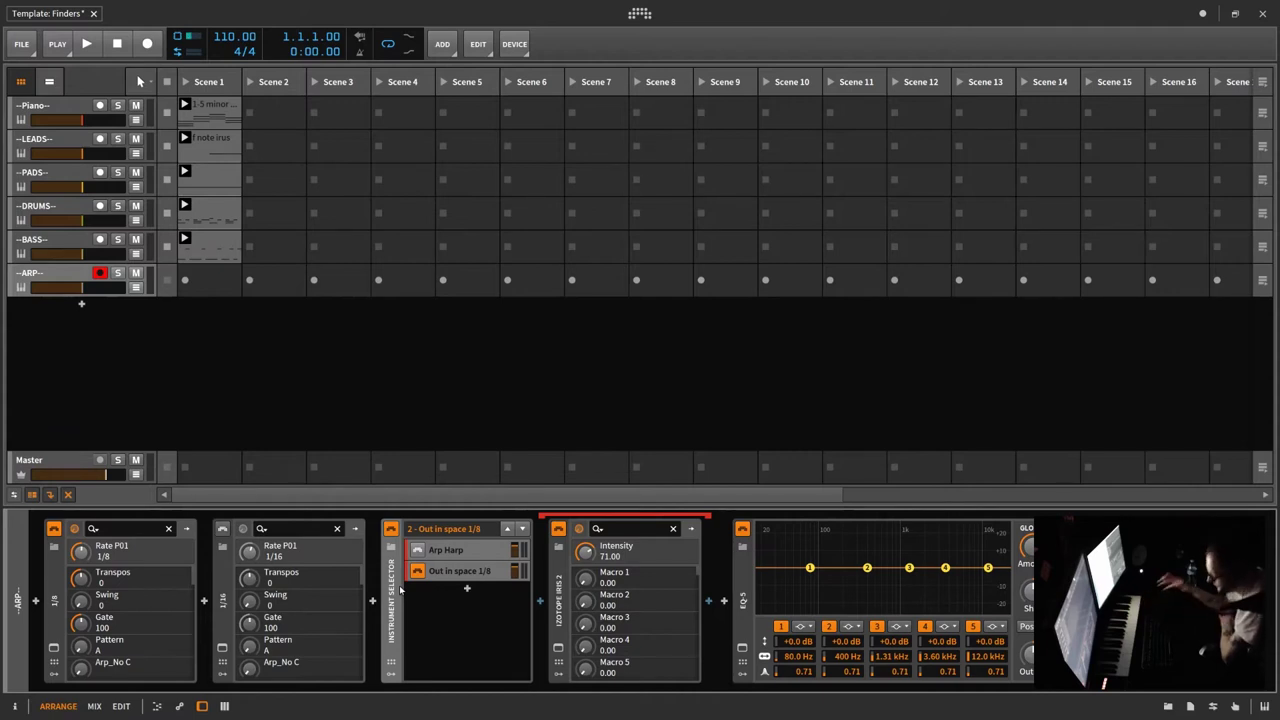
{"action": "left_click", "coordinate": [559, 530]}
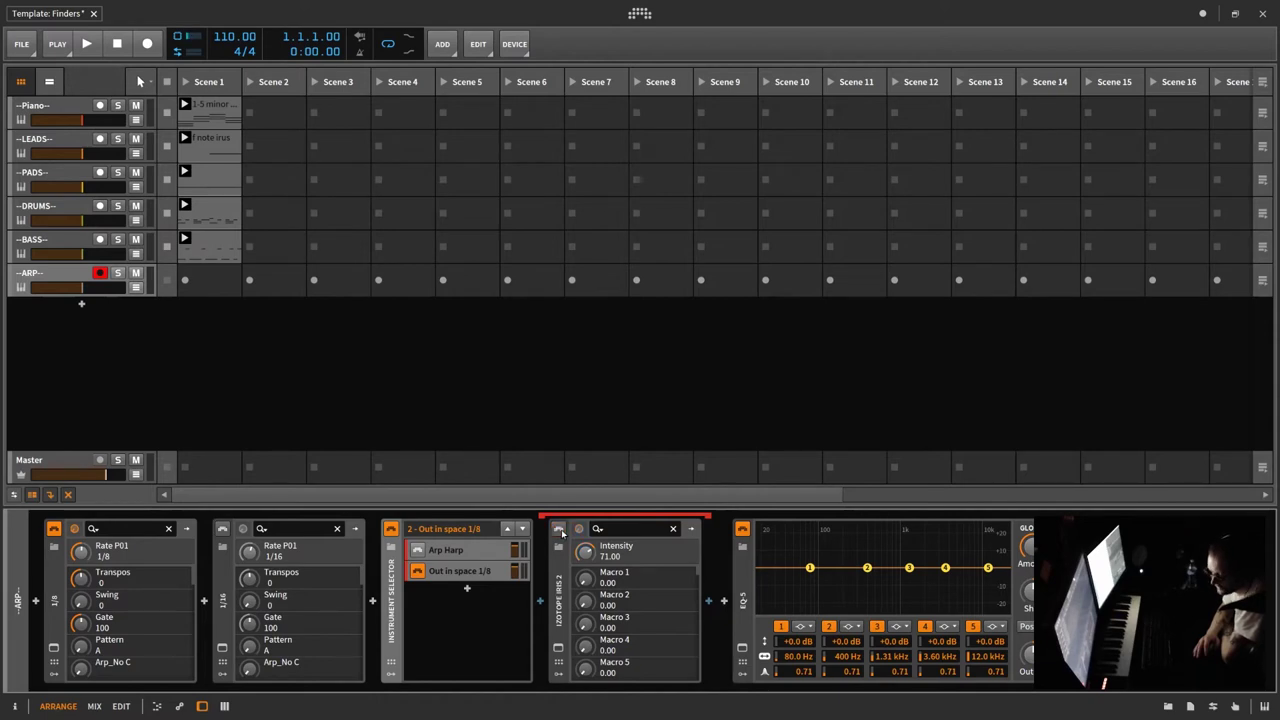
{"action": "left_click", "coordinate": [742, 529]}
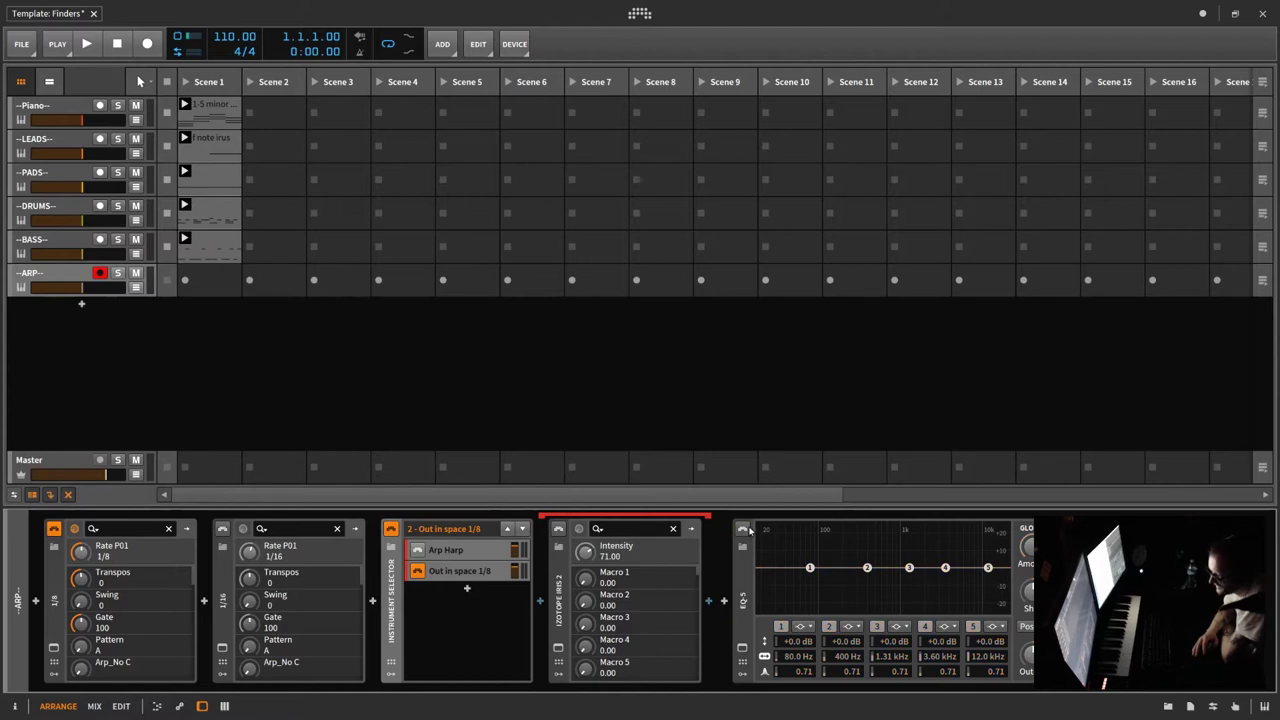
{"action": "left_click", "coordinate": [743, 529]}
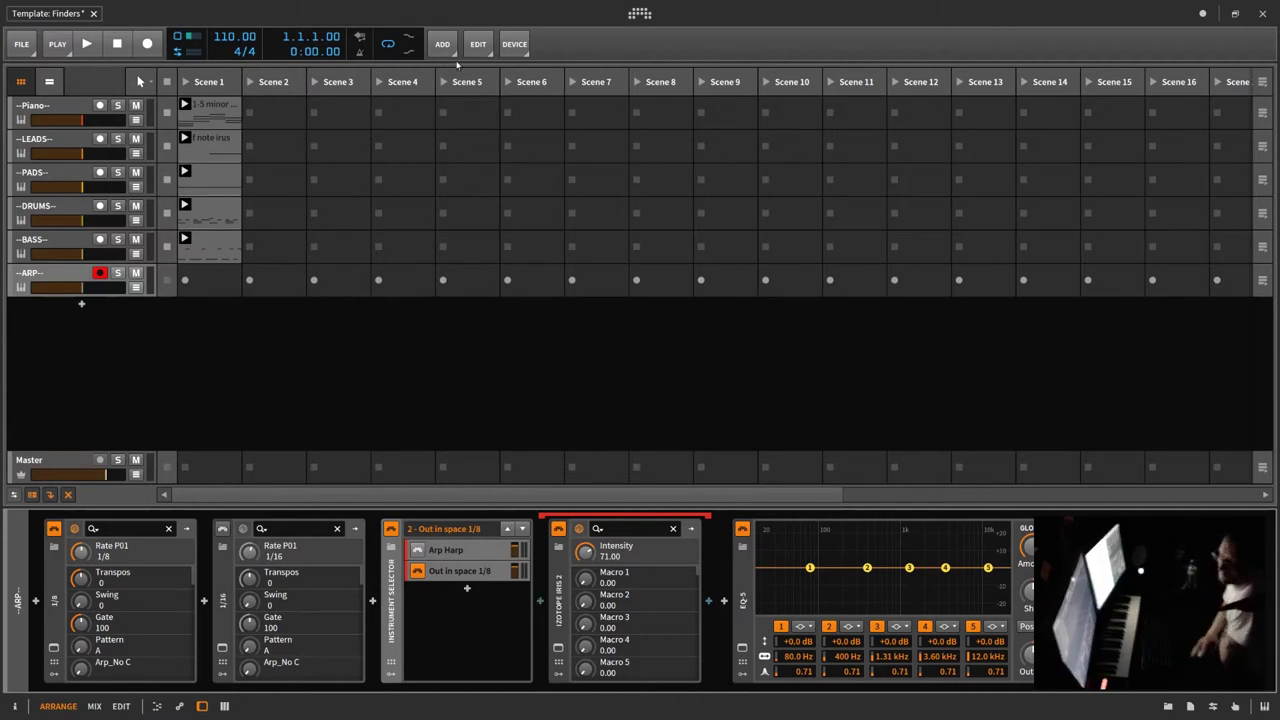
Show the Master track's effects chain and switch its J37 and SSLComp devices off and back on.
{"action": "left_click", "coordinate": [55, 461]}
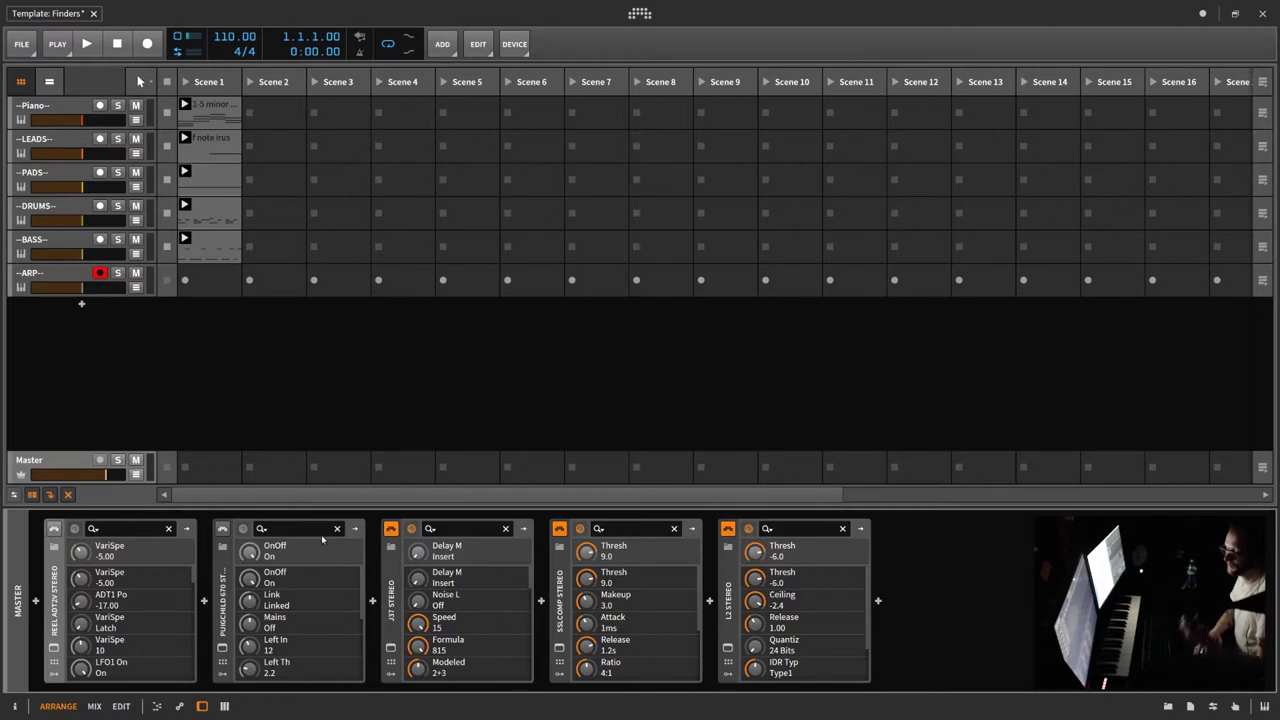
{"action": "left_click", "coordinate": [391, 528]}
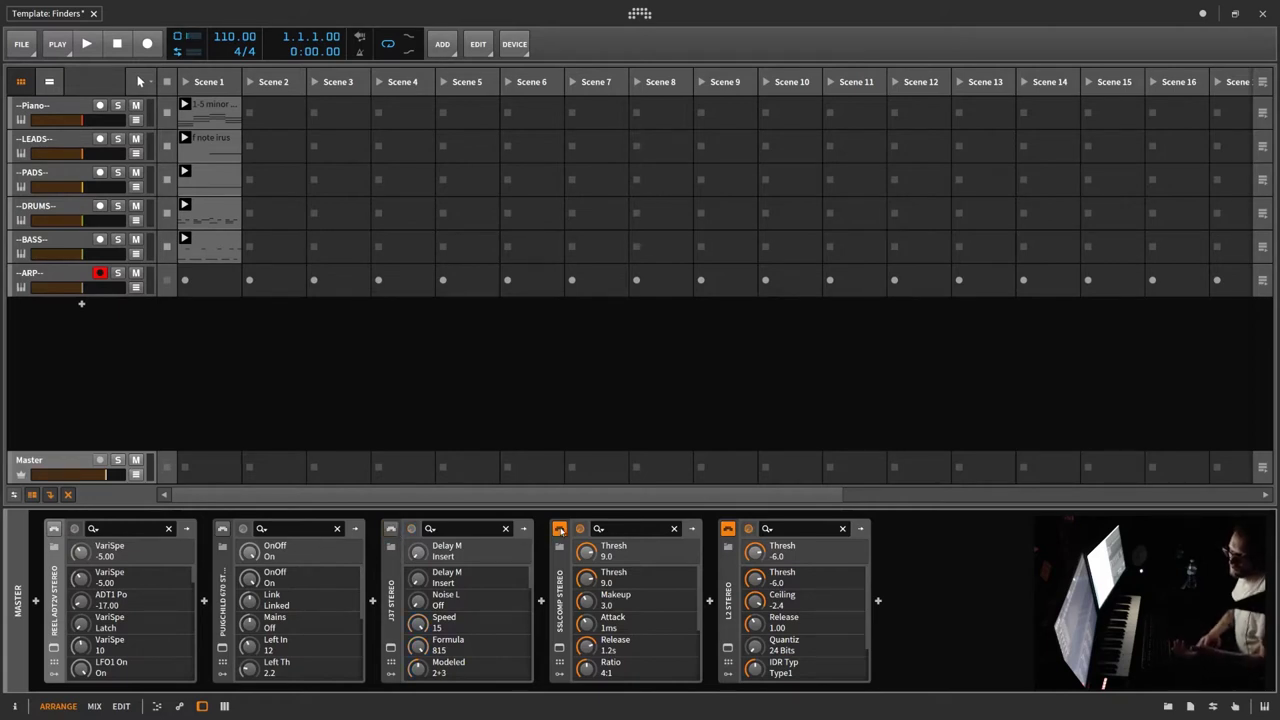
{"action": "left_click", "coordinate": [559, 528]}
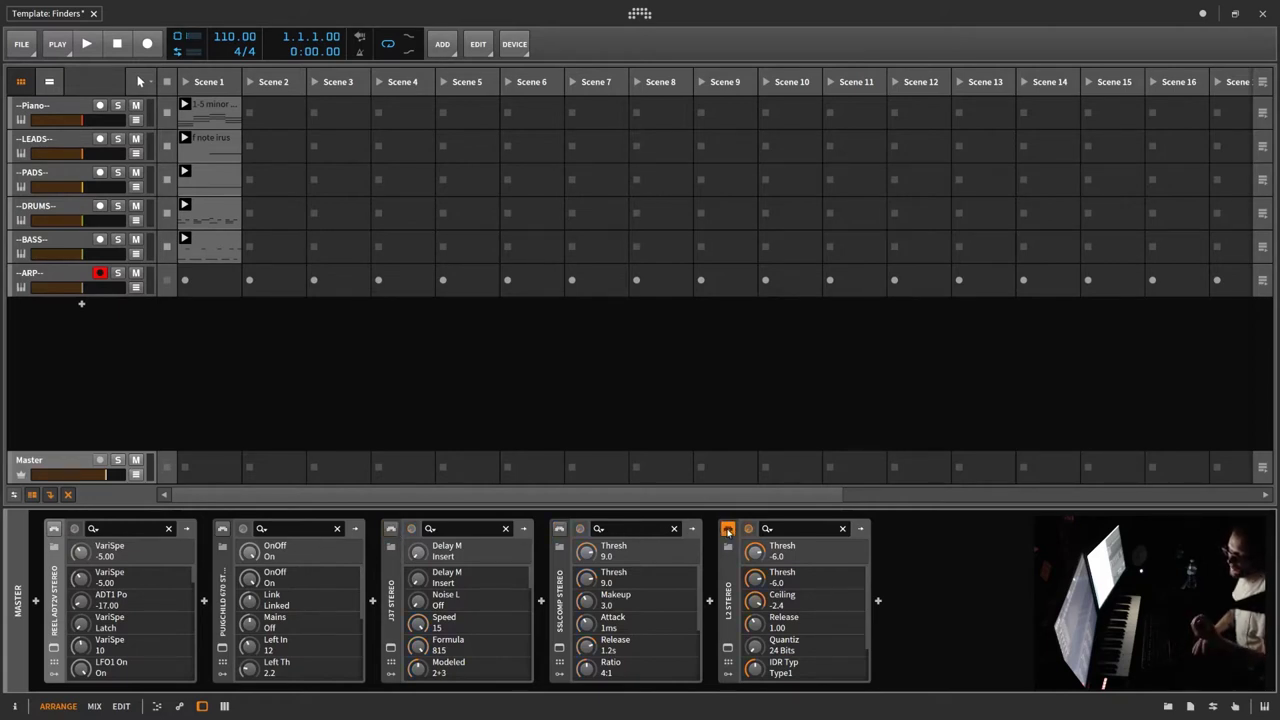
{"action": "left_click", "coordinate": [559, 528]}
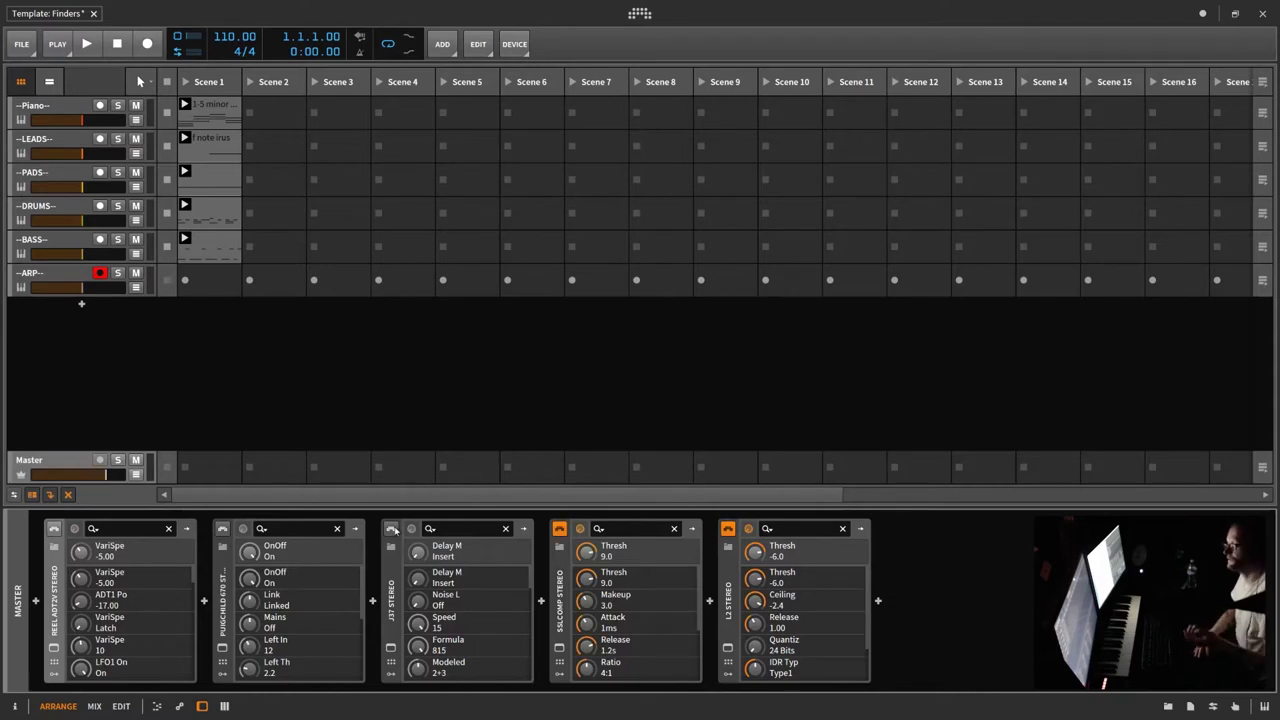
{"action": "left_click", "coordinate": [392, 529]}
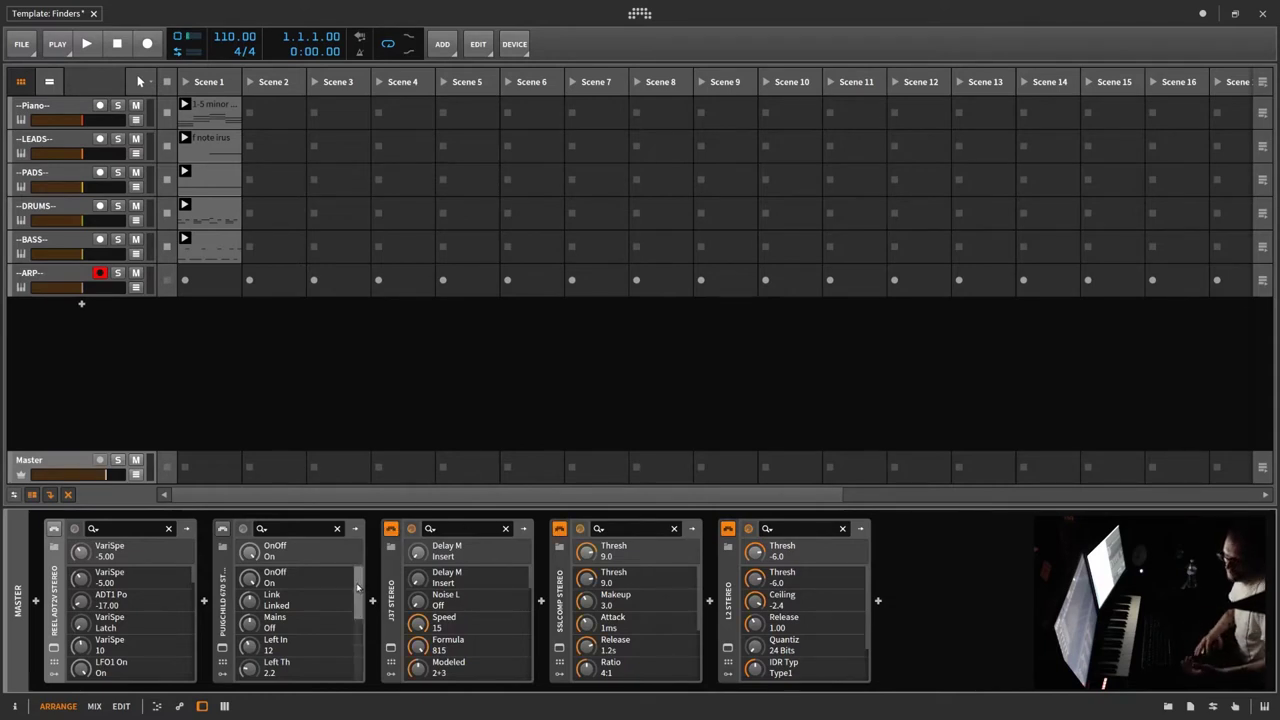
{"action": "left_click", "coordinate": [54, 529]}
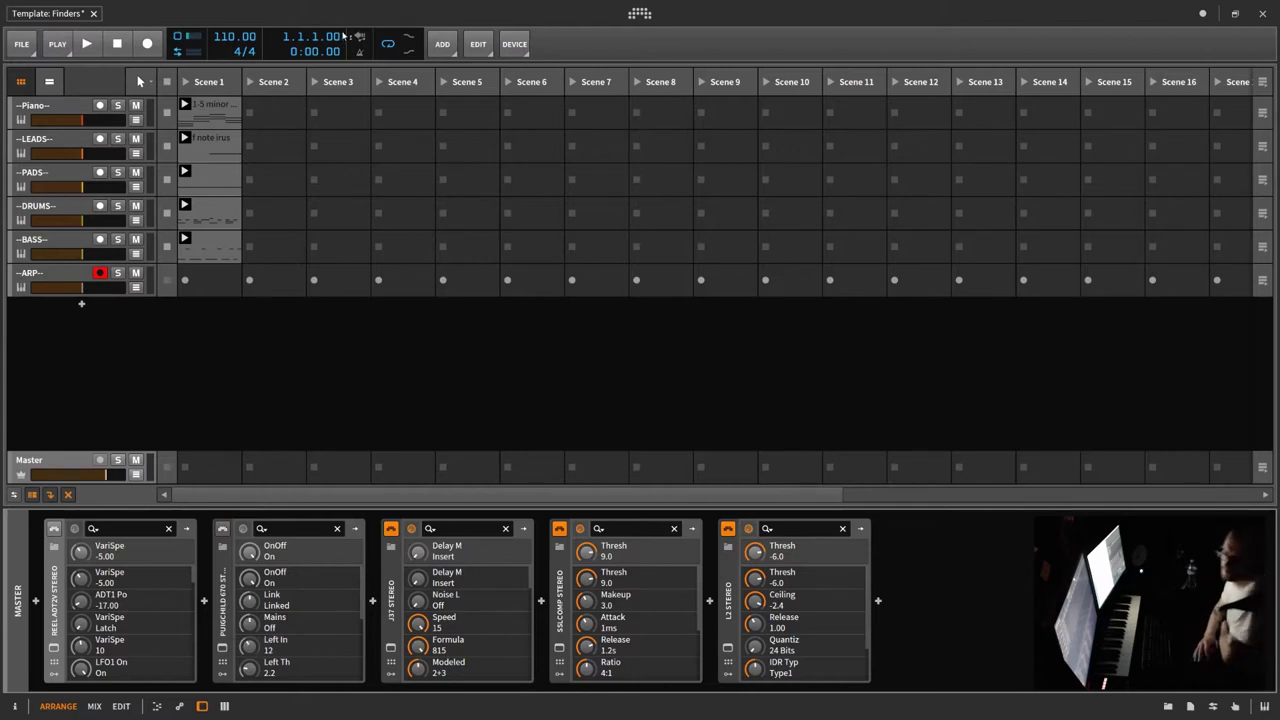
Examine the device chains of the Piano, LEADS, PADS, DRUMS, BASS and ARP tracks one after another.
{"action": "left_click", "coordinate": [42, 105]}
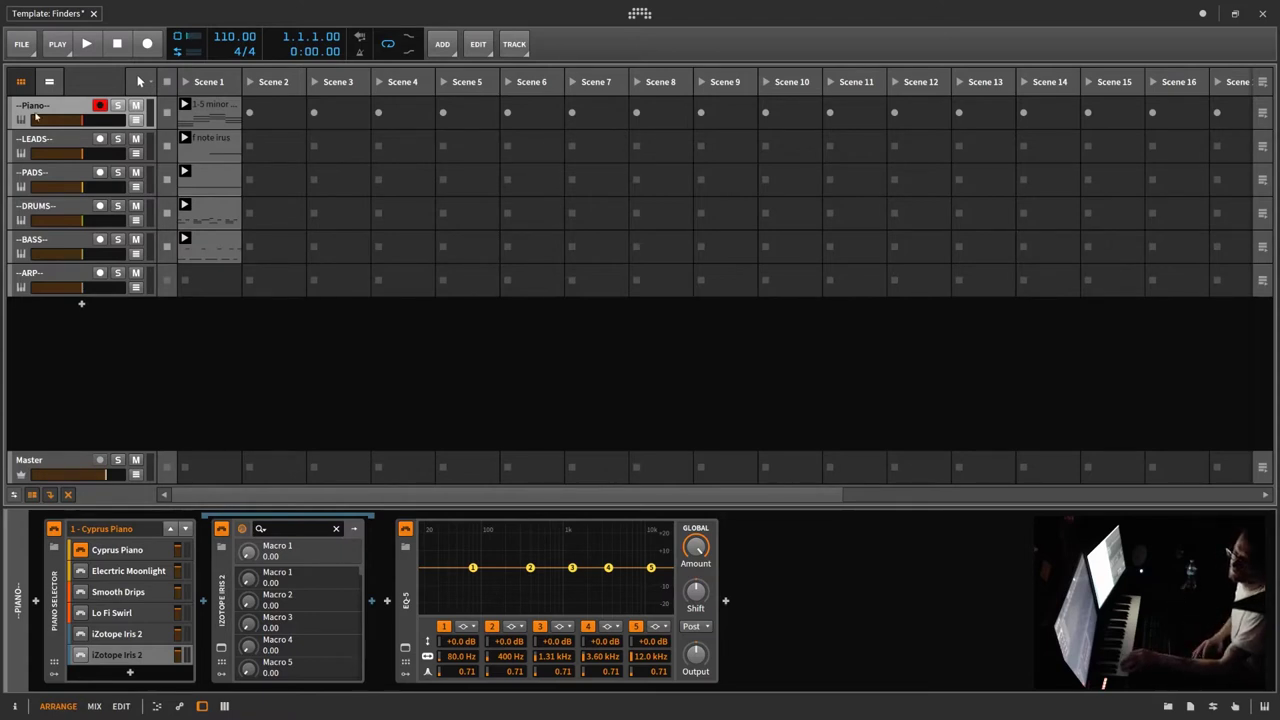
{"action": "left_click", "coordinate": [57, 147]}
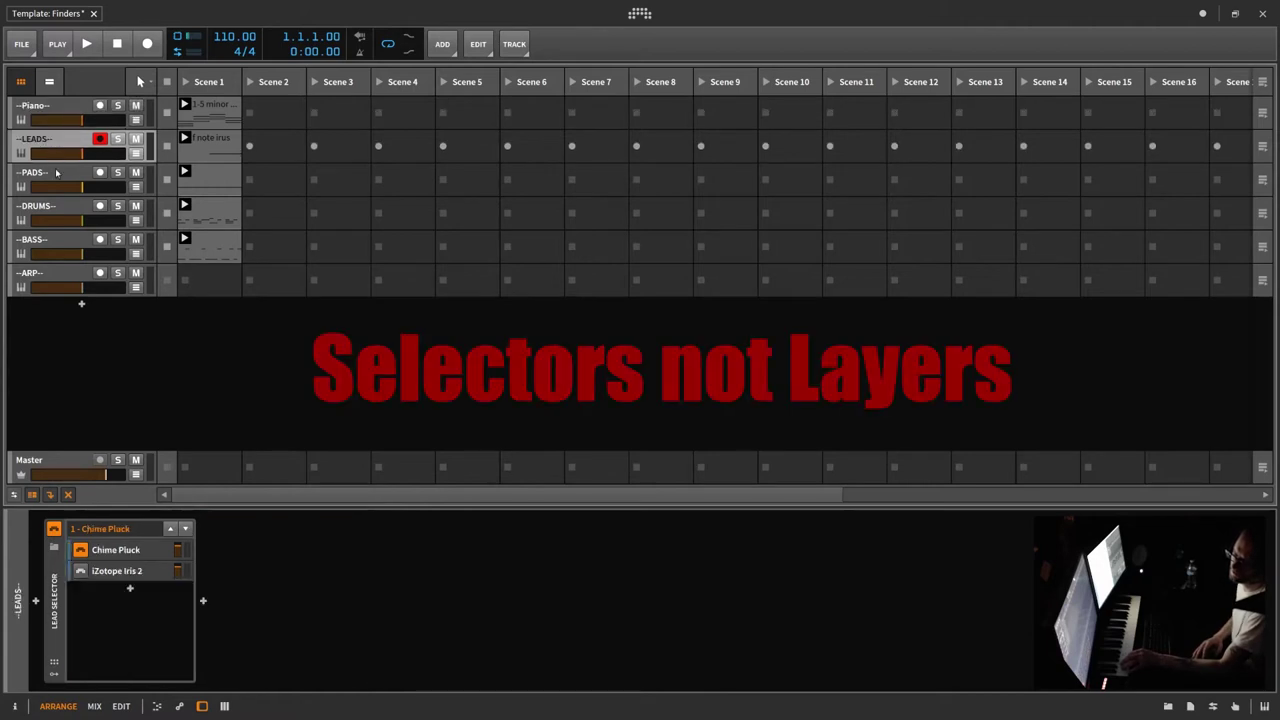
{"action": "left_click", "coordinate": [57, 174]}
{"action": "left_click", "coordinate": [59, 207]}
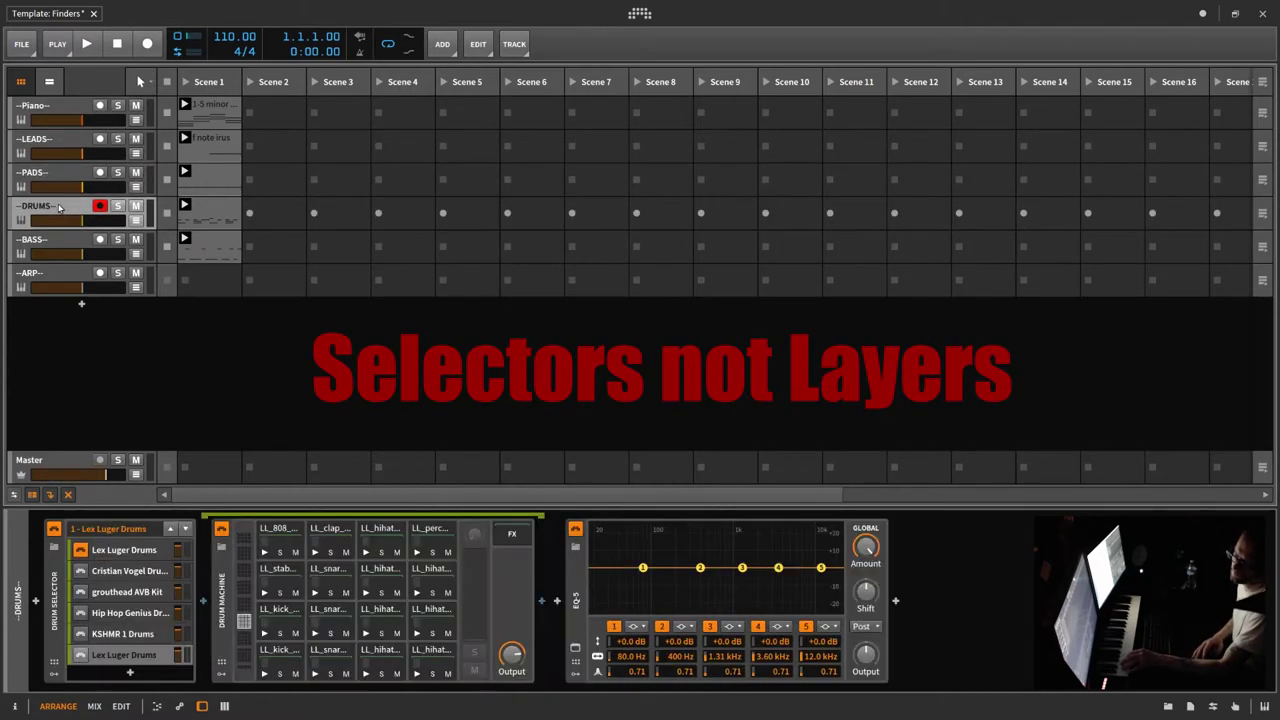
{"action": "left_click", "coordinate": [61, 248]}
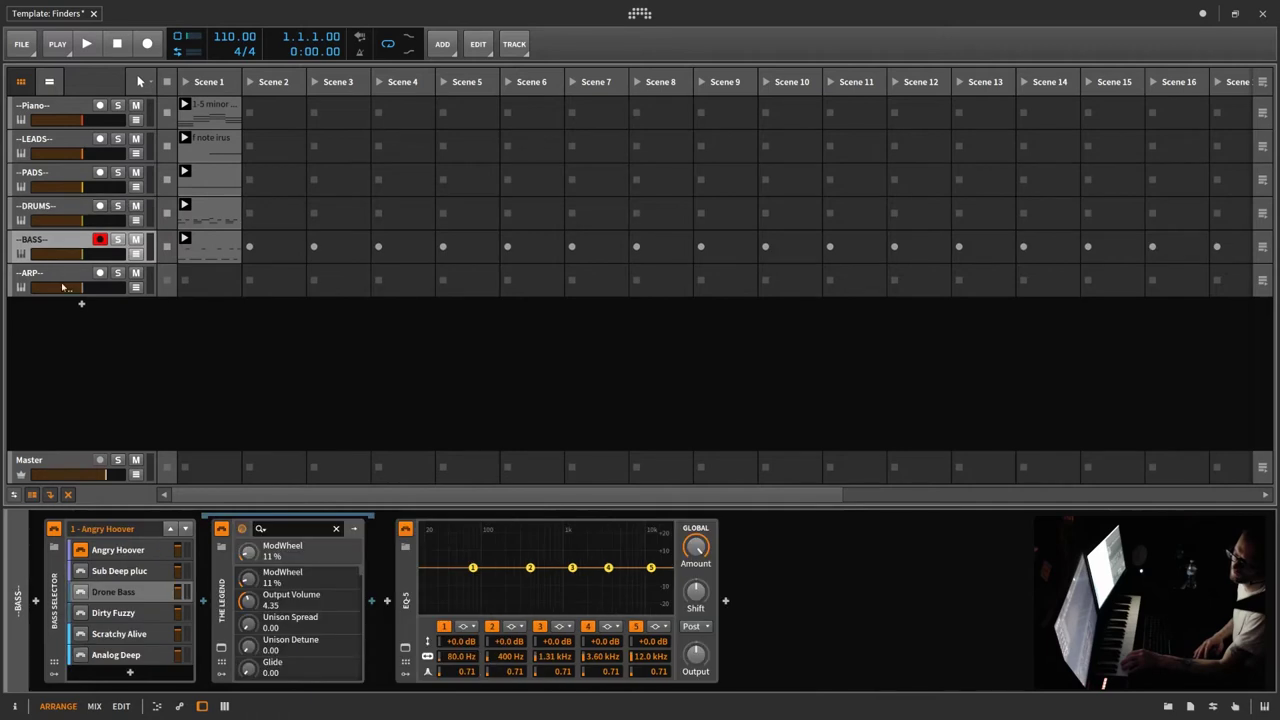
{"action": "left_click", "coordinate": [61, 282]}
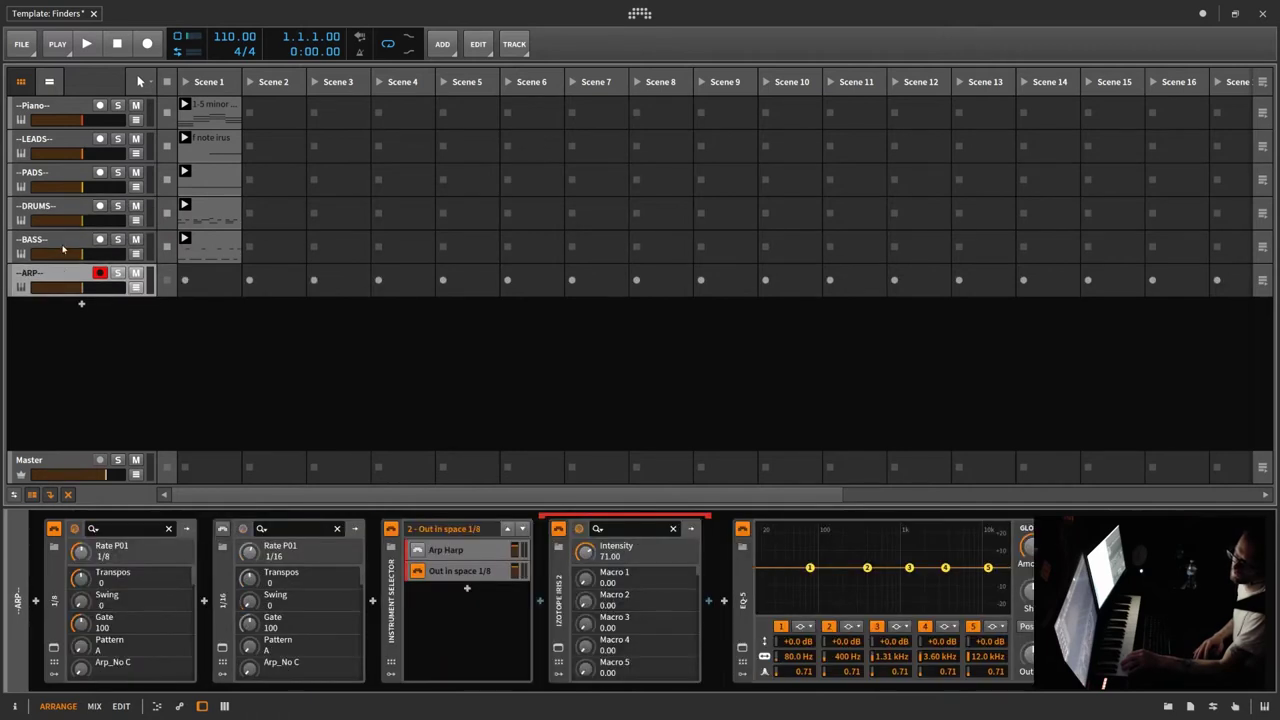
Show the BASS track's devices and launch the Scene 1 clips of the BASS and DRUMS tracks.
{"action": "left_click", "coordinate": [62, 248]}
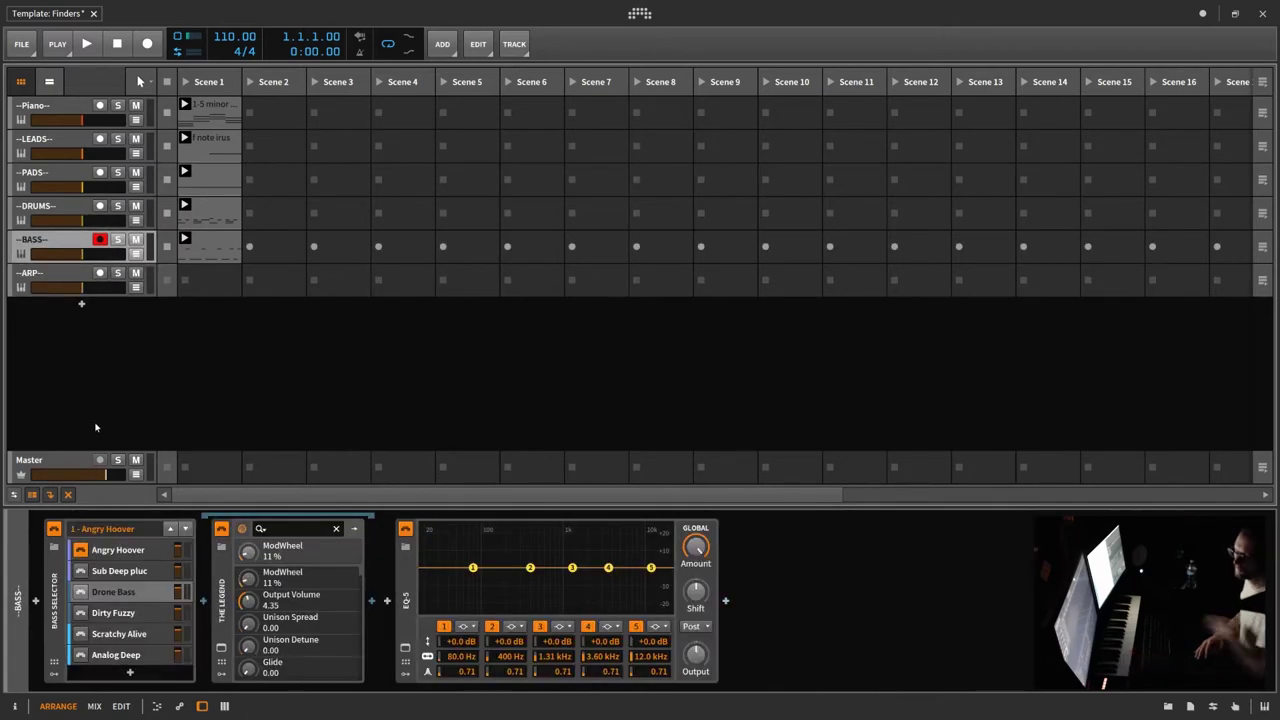
{"action": "left_click", "coordinate": [186, 242]}
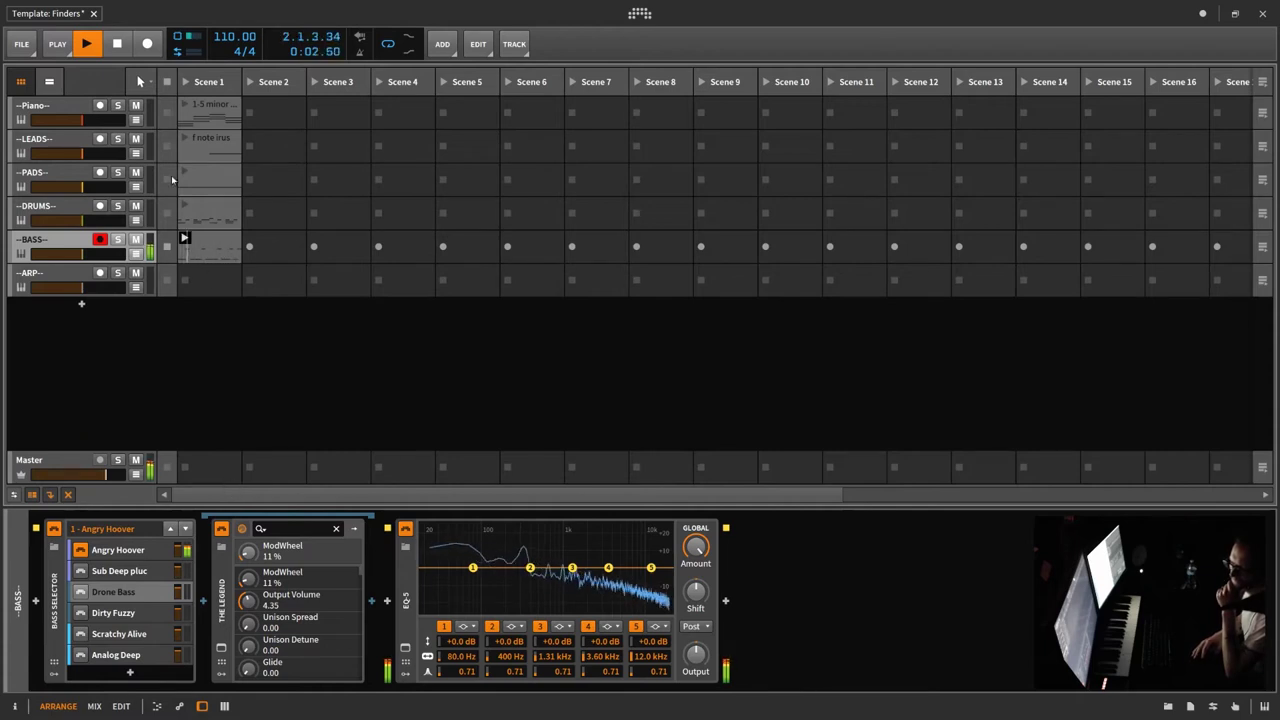
{"action": "left_click", "coordinate": [184, 206]}
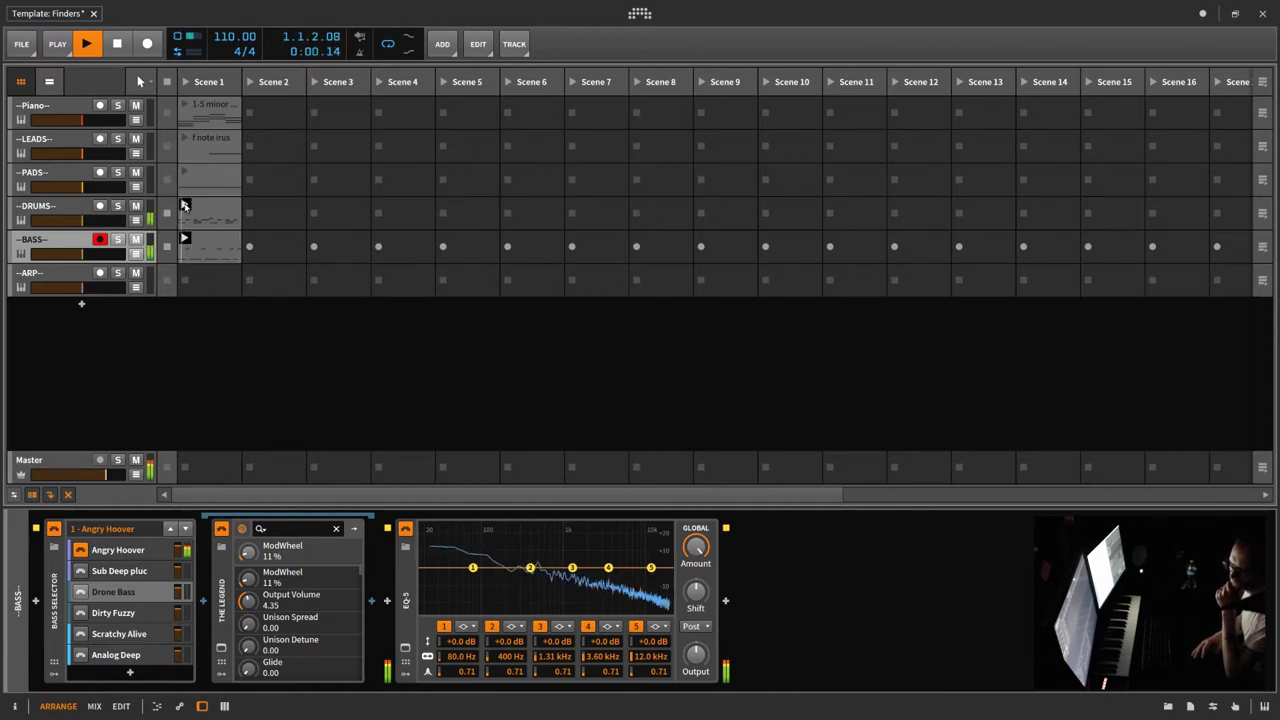
Audition Sub Deep pluc and Drone Bass in the Bass Selector during playback, settling on Sub Deep pluc.
{"action": "left_click", "coordinate": [88, 571]}
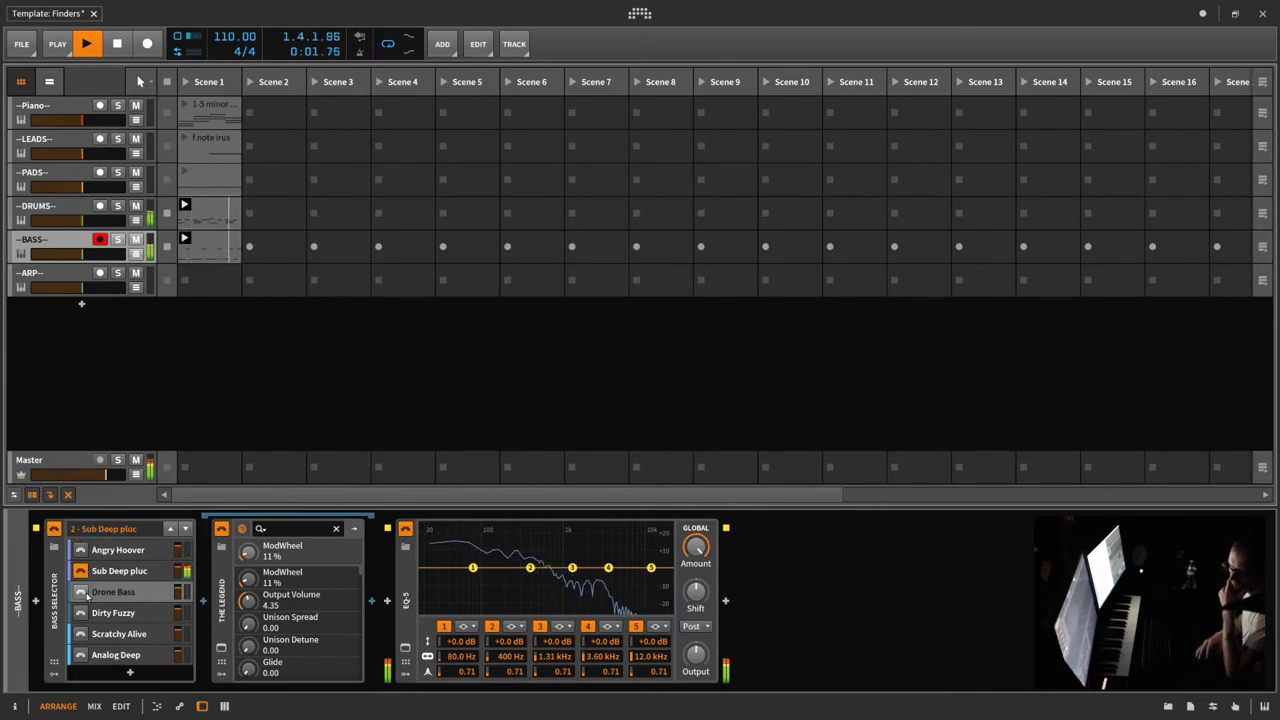
{"action": "left_click", "coordinate": [88, 595]}
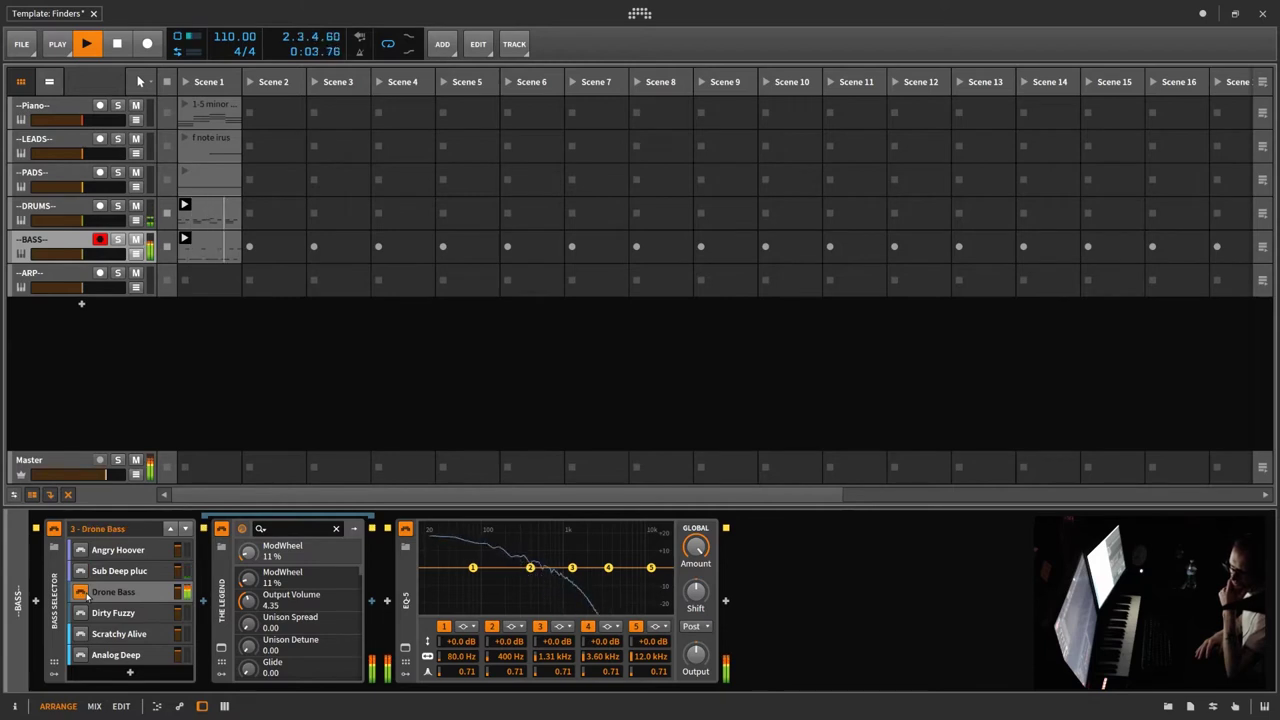
{"action": "left_click", "coordinate": [88, 571]}
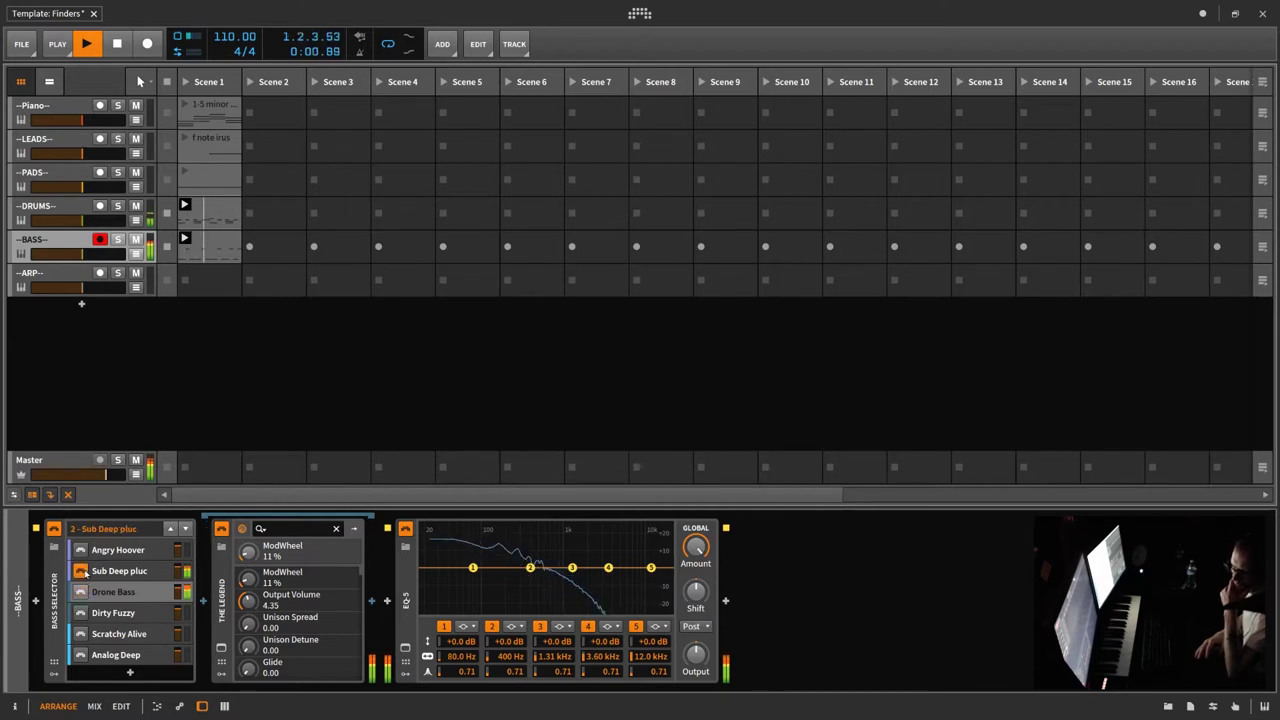
Audition the second to sixth kits in the DRUMS track's Drum Selector in order, then return to grouthead AVB Kit.
{"action": "left_click", "coordinate": [131, 206]}
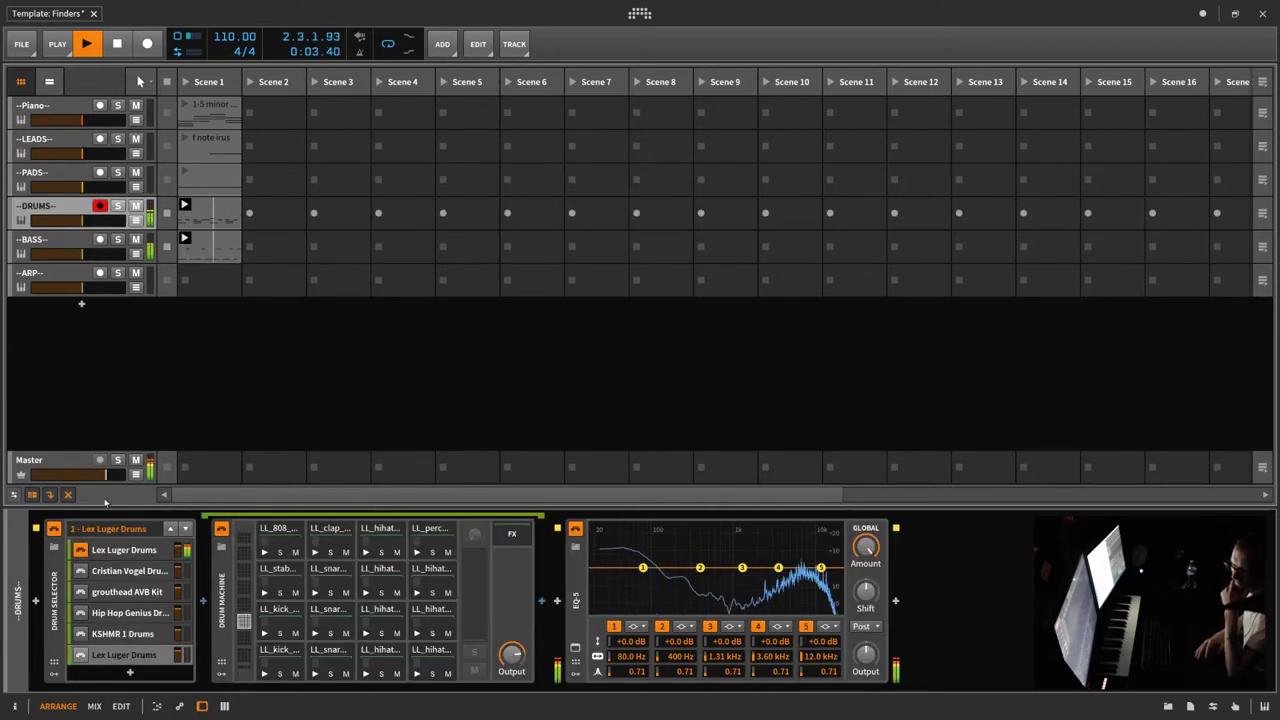
{"action": "left_click", "coordinate": [86, 571]}
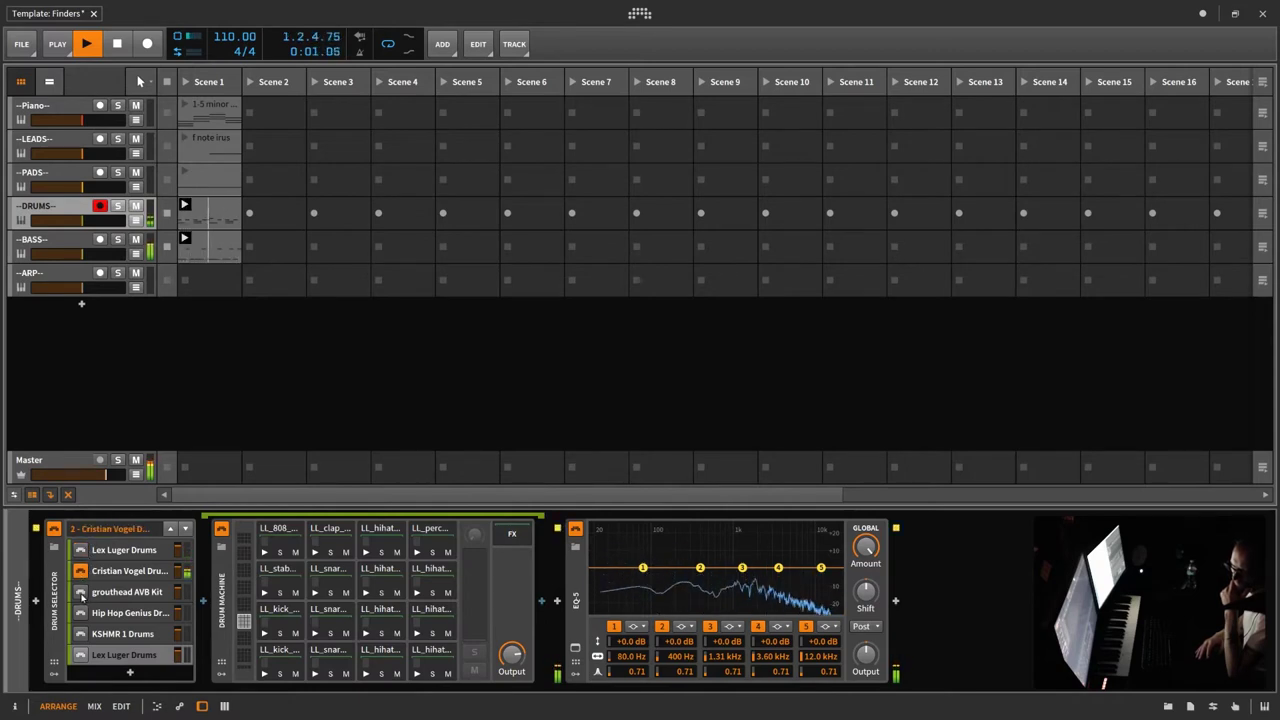
{"action": "left_click", "coordinate": [83, 594]}
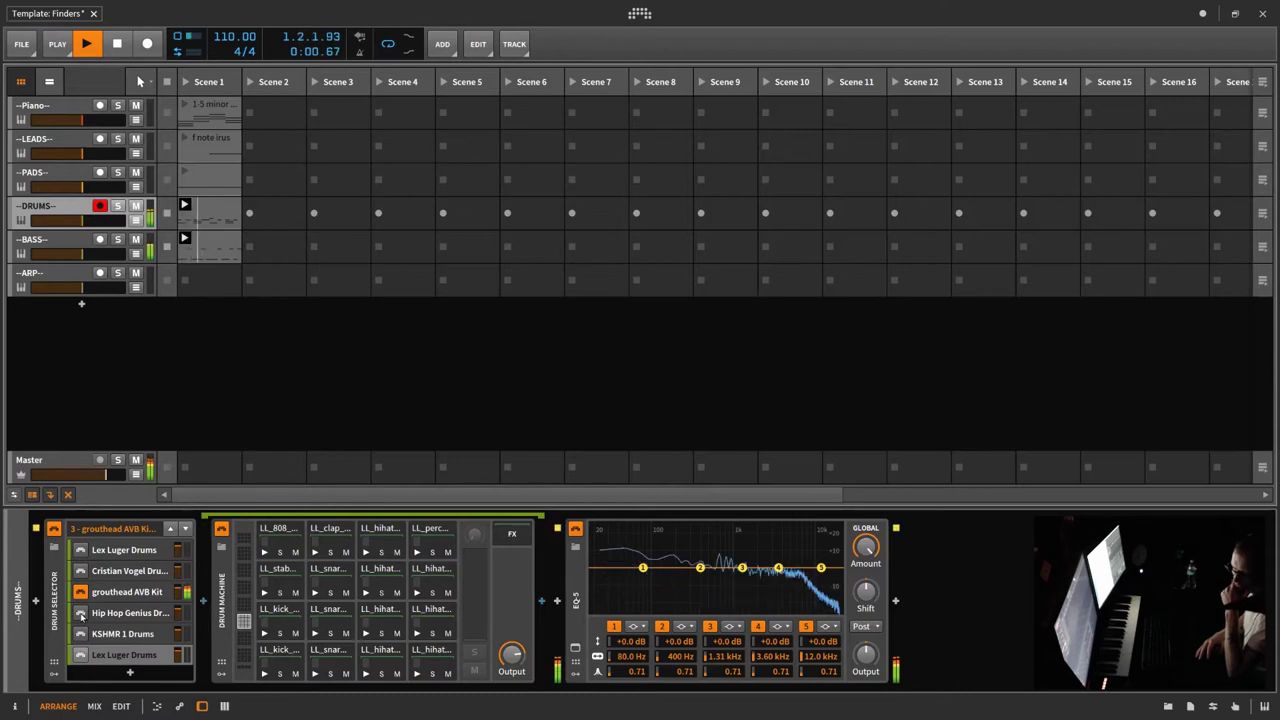
{"action": "left_click", "coordinate": [82, 614]}
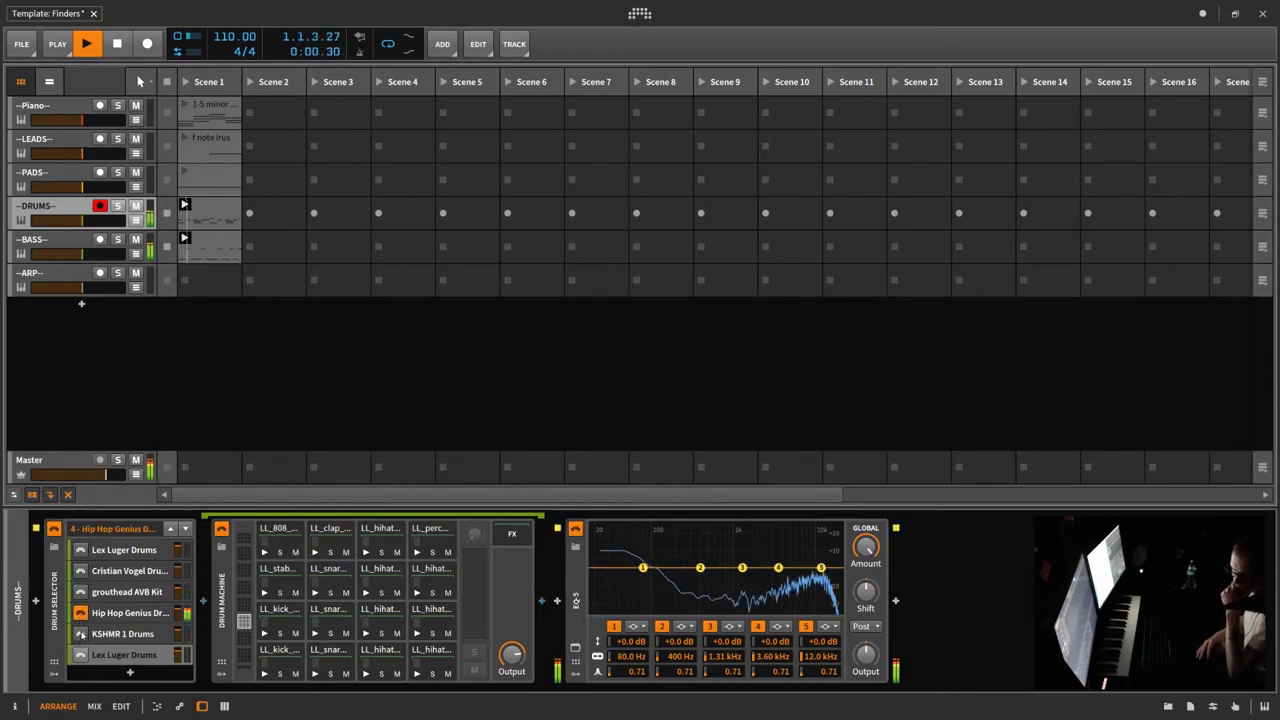
{"action": "left_click", "coordinate": [81, 634]}
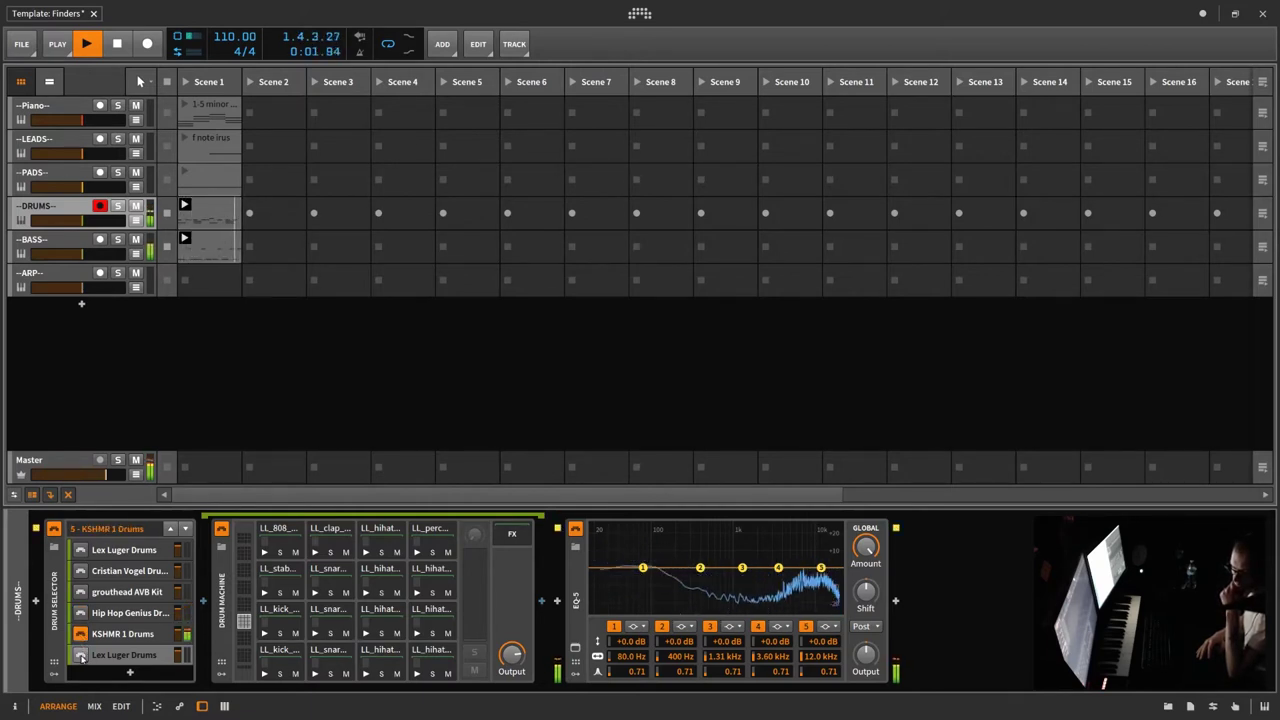
{"action": "left_click", "coordinate": [81, 656]}
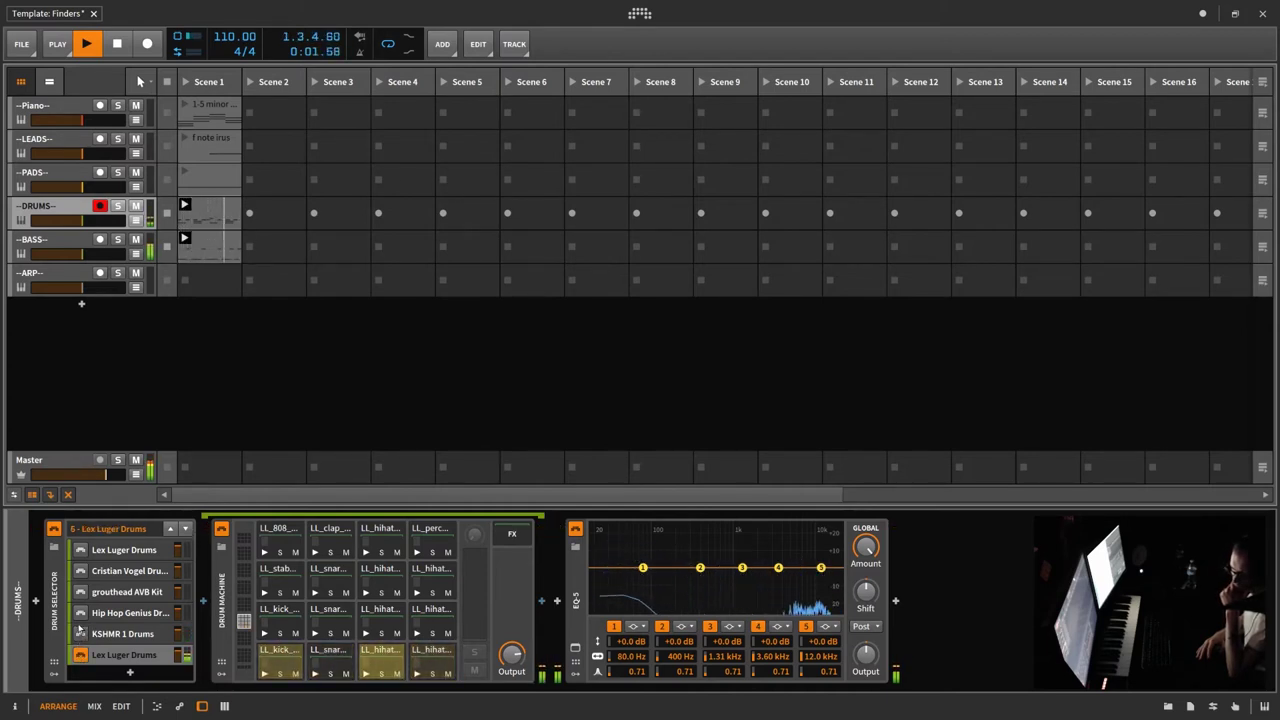
{"action": "left_click", "coordinate": [81, 592]}
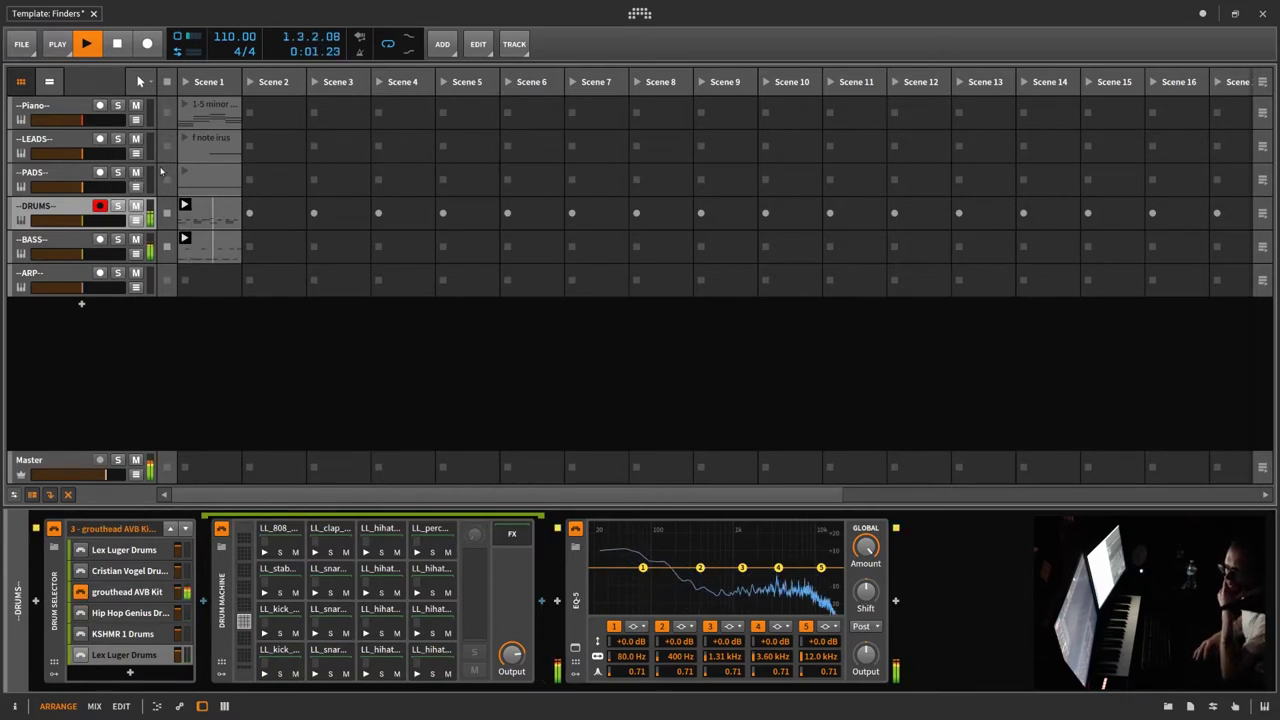
Launch the PADS clip in Scene 1 and audition Epic and Epic Bright in the Pad Selector, ending on Soulfull.
{"action": "left_click", "coordinate": [91, 174]}
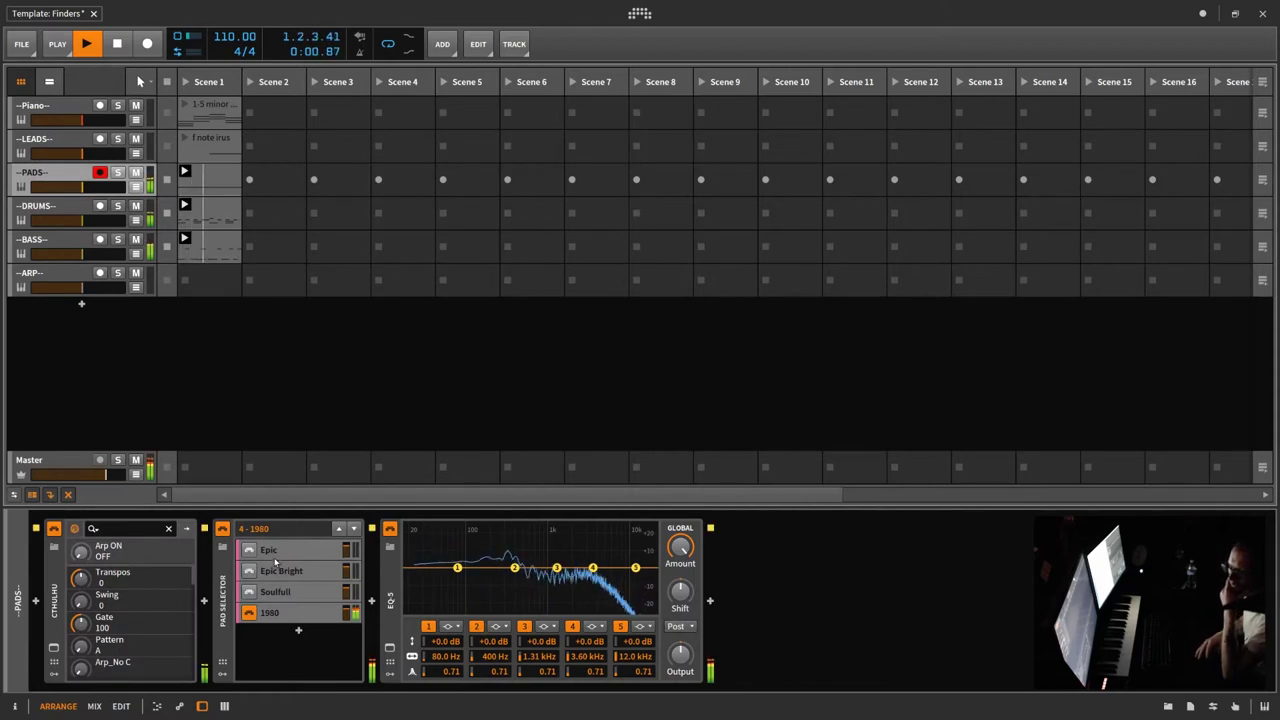
{"action": "left_click", "coordinate": [249, 550]}
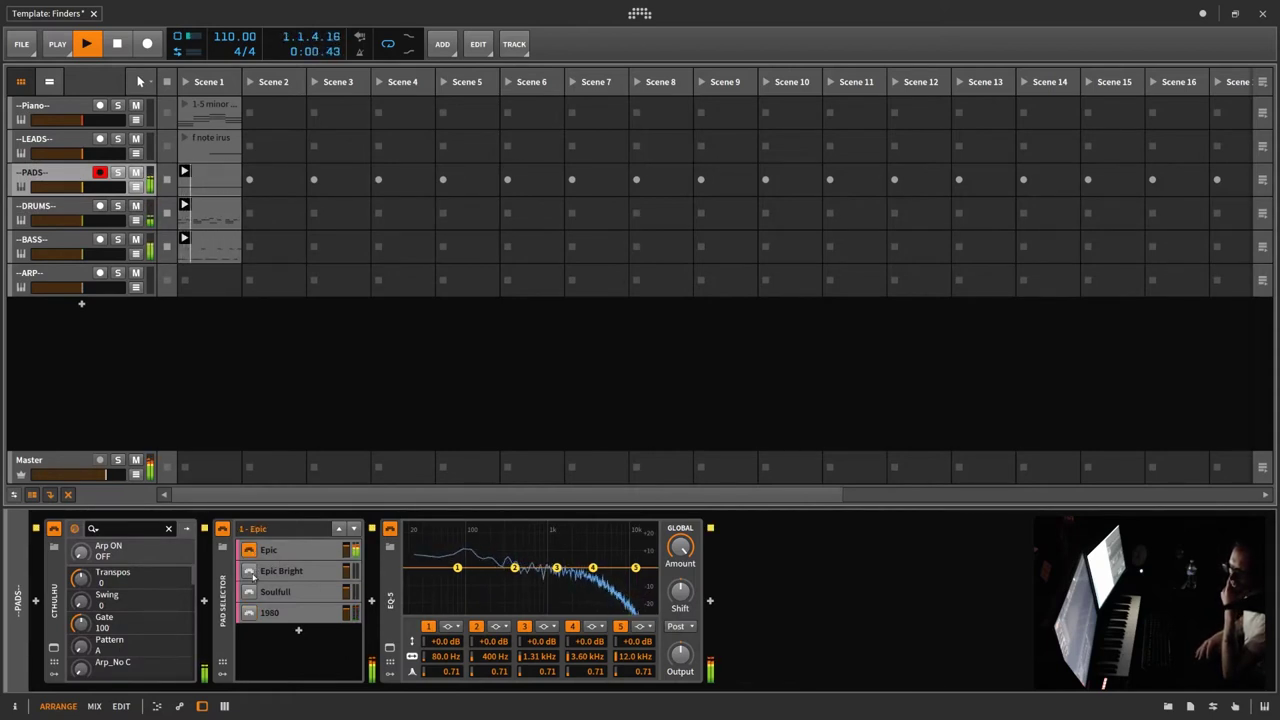
{"action": "left_click", "coordinate": [250, 573]}
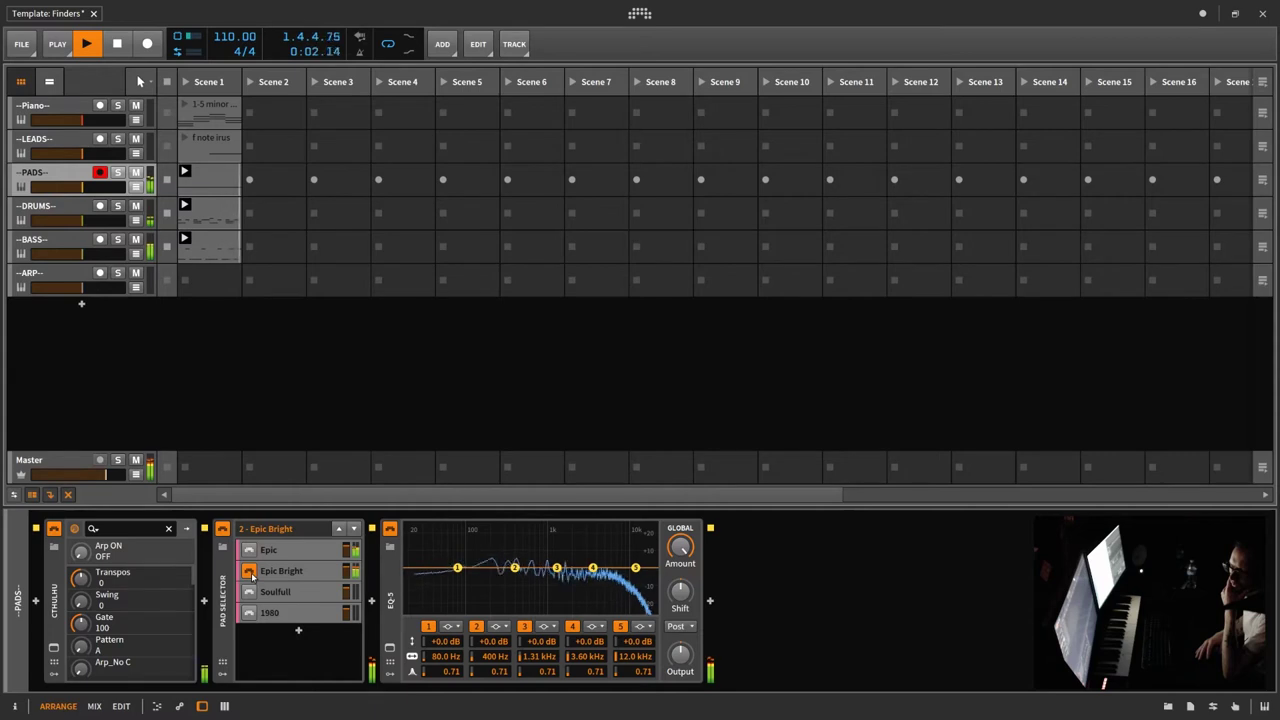
{"action": "left_click", "coordinate": [250, 592]}
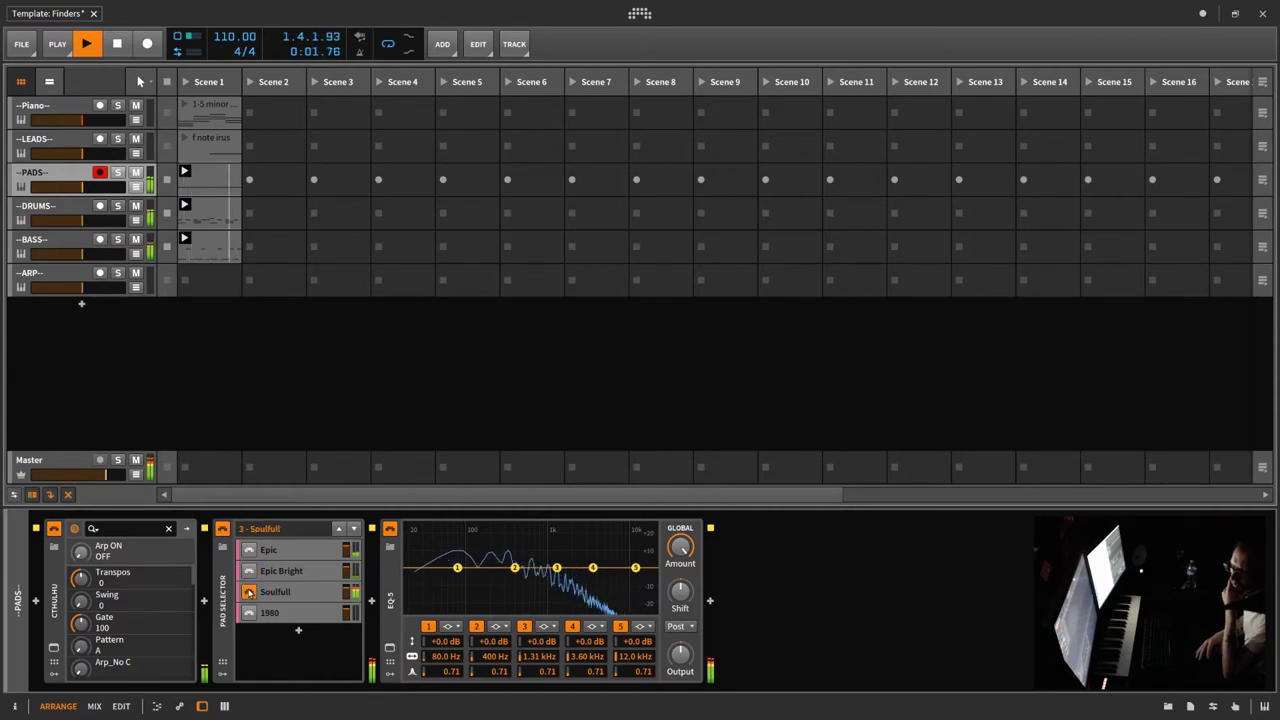
Audition Hip Hop Genius Drums in the DRUMS track's Drum Selector, settle on KSHMR 1 Drums and show that kit's pads.
{"action": "left_click", "coordinate": [62, 207]}
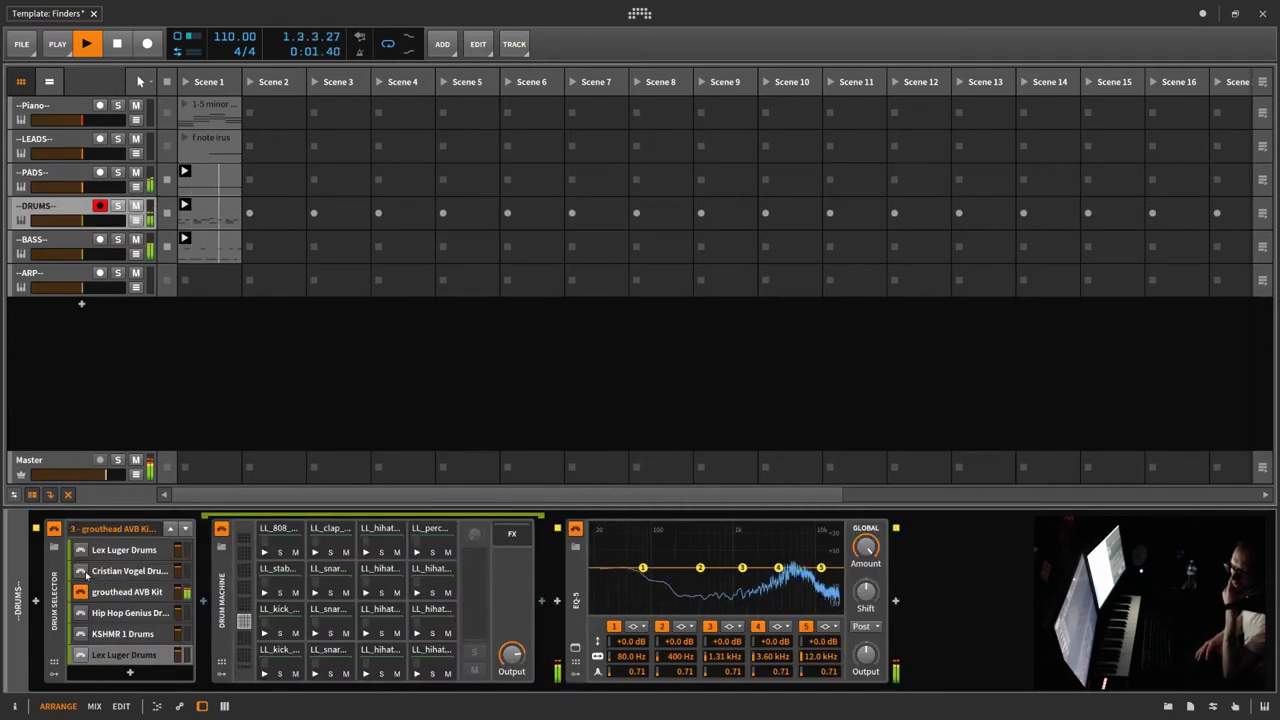
{"action": "left_click", "coordinate": [81, 613]}
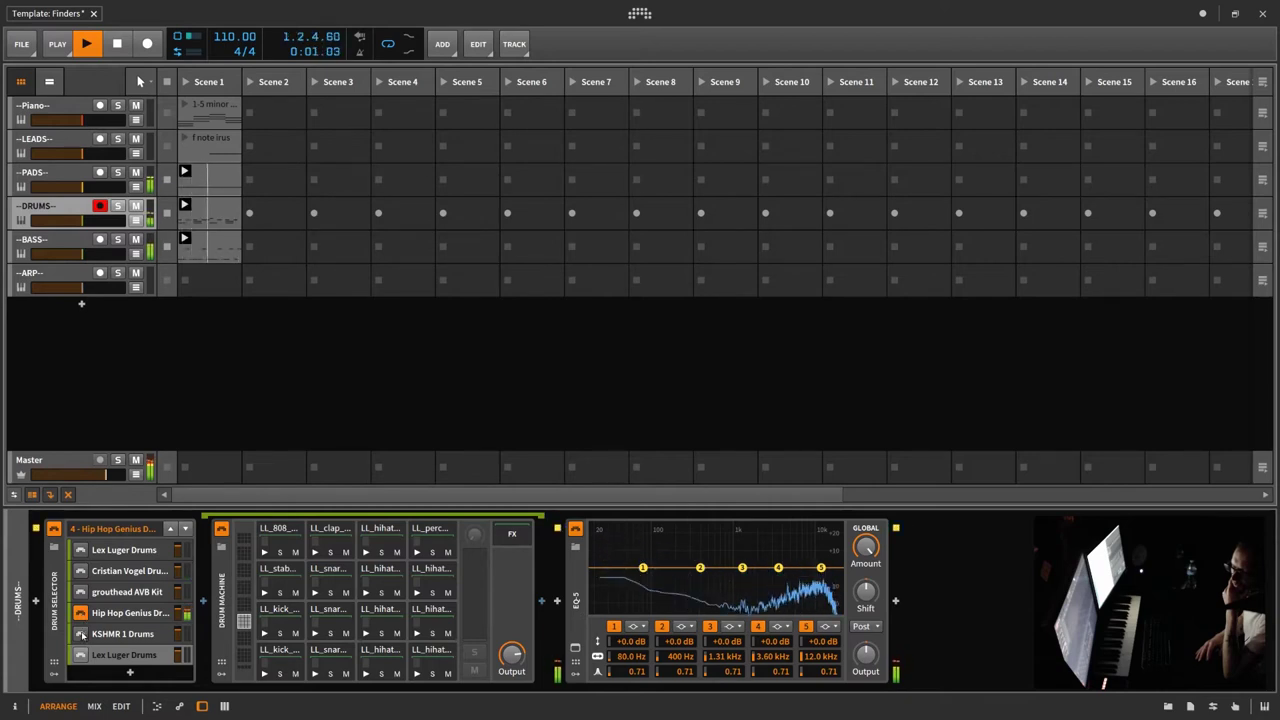
{"action": "left_click", "coordinate": [81, 634]}
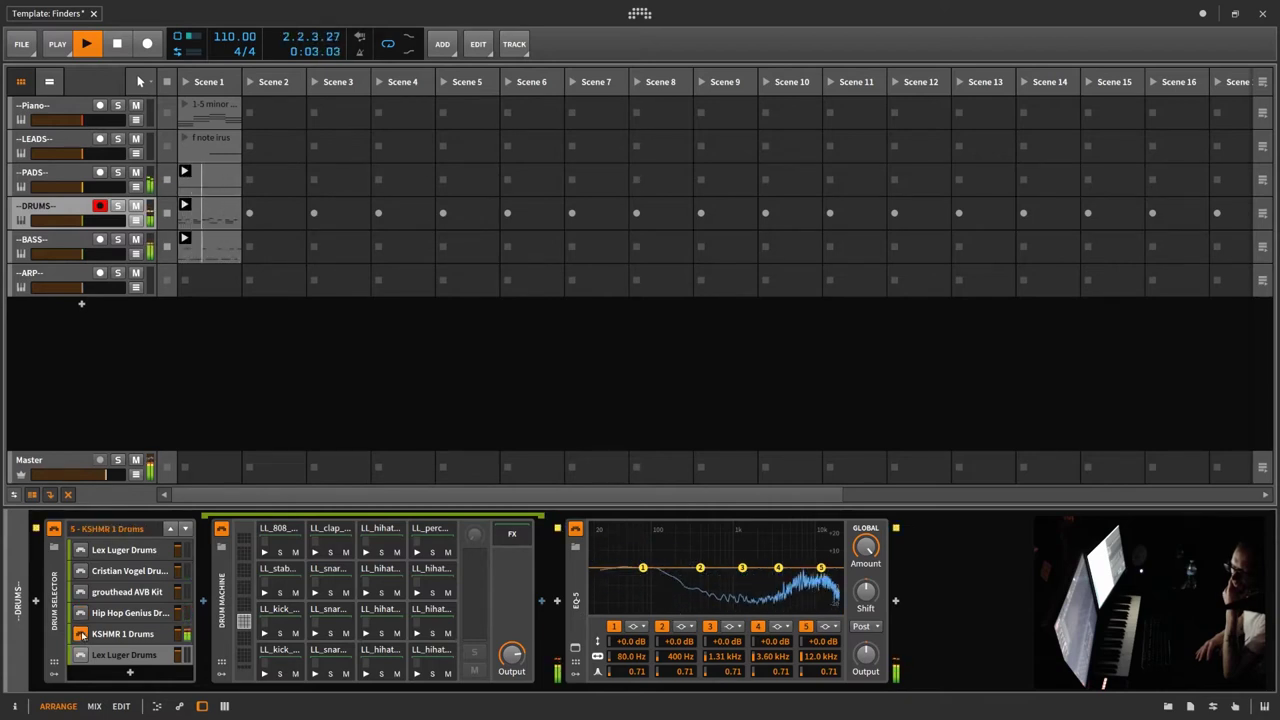
{"action": "left_click", "coordinate": [108, 634]}
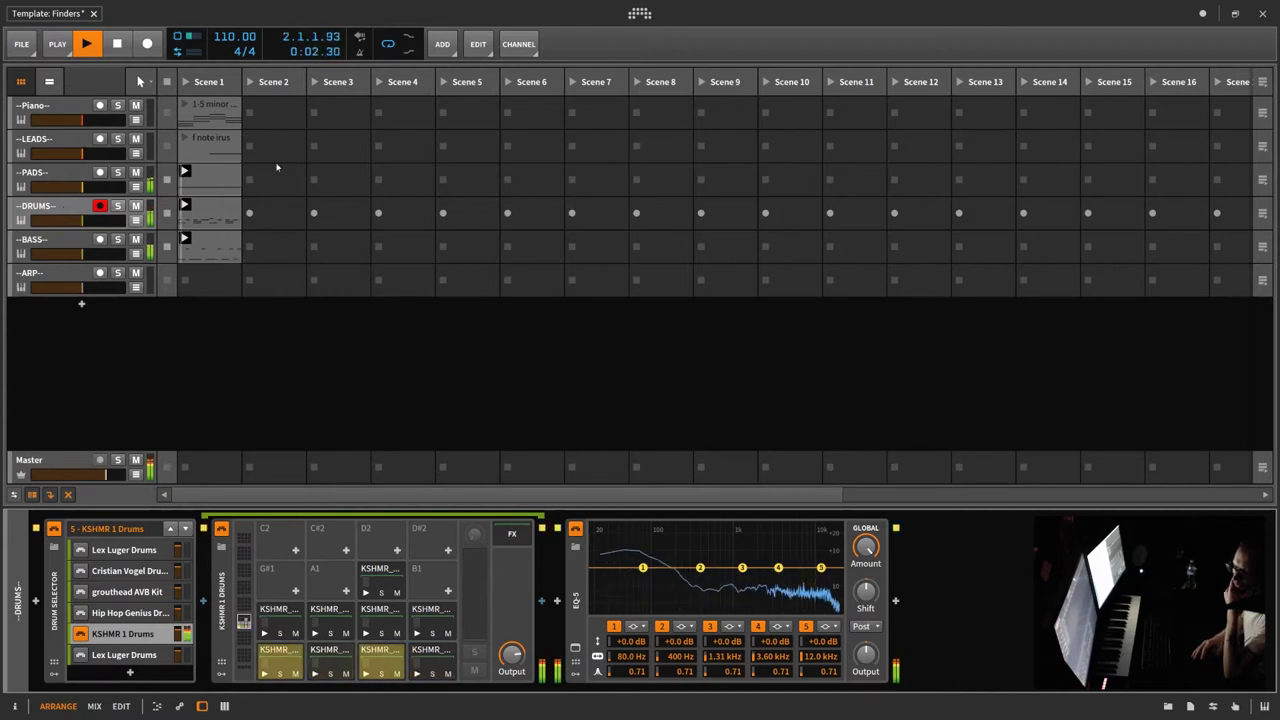
Open the DRUMS Scene 1 clip in the note editor with playback stopped and add note lanes E1 through B1.
{"action": "double_click", "coordinate": [236, 211]}
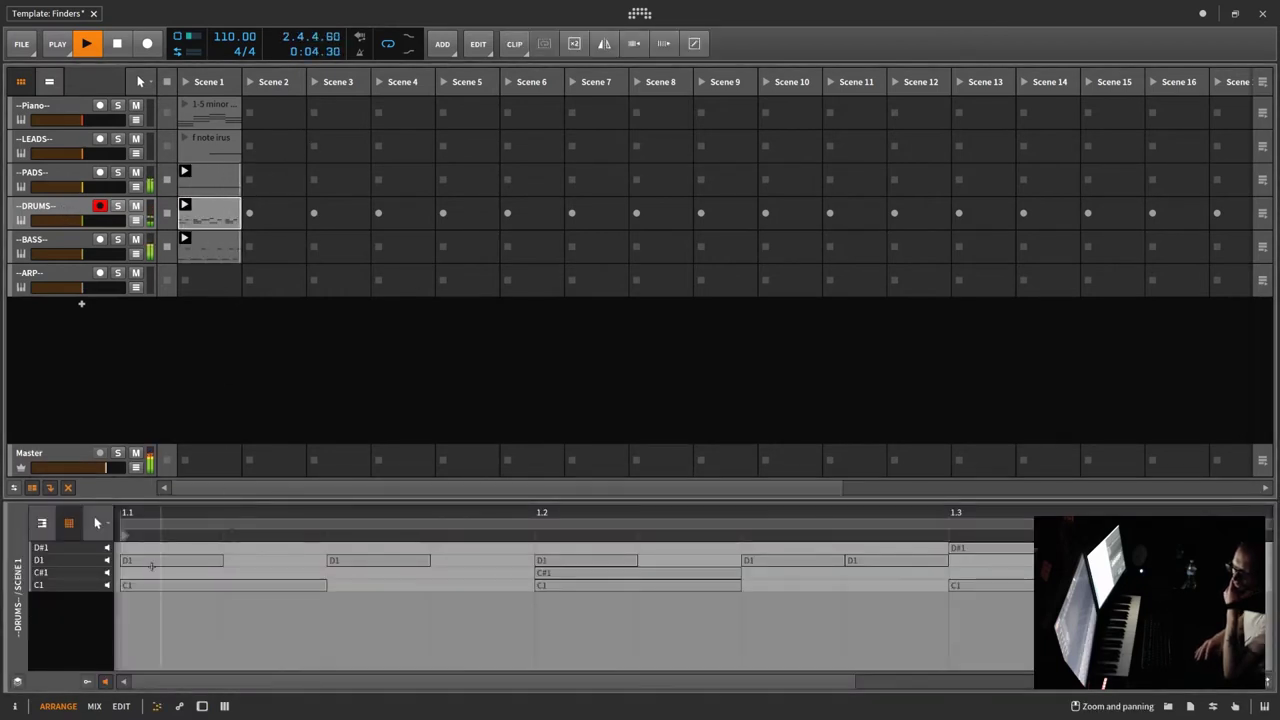
{"action": "key", "text": "space"}
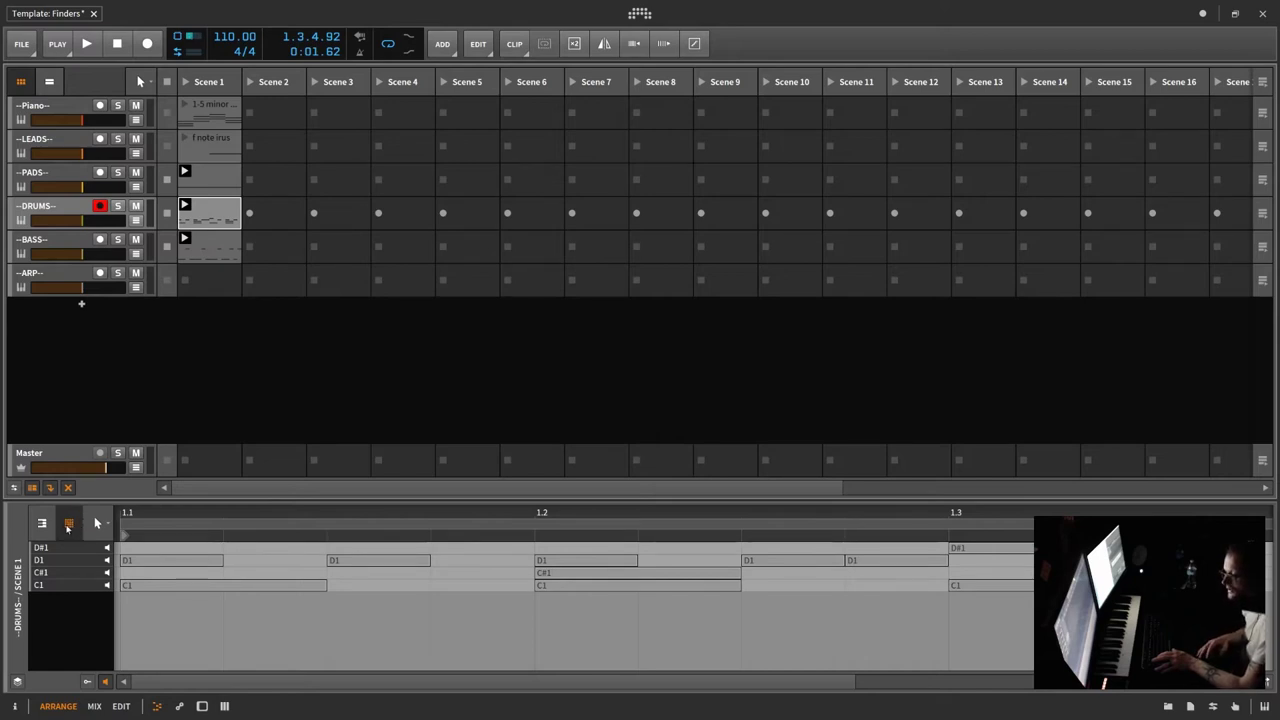
{"action": "right_click", "coordinate": [100, 550]}
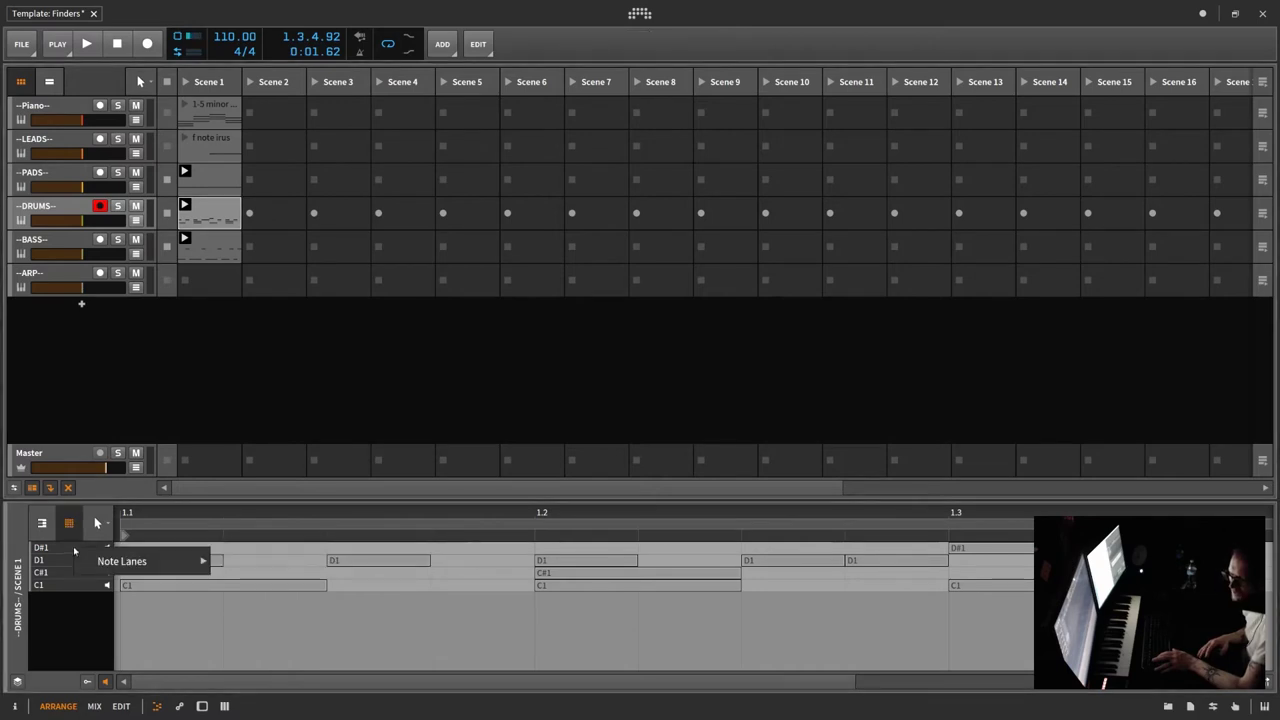
{"action": "mouse_move", "coordinate": [124, 563]}
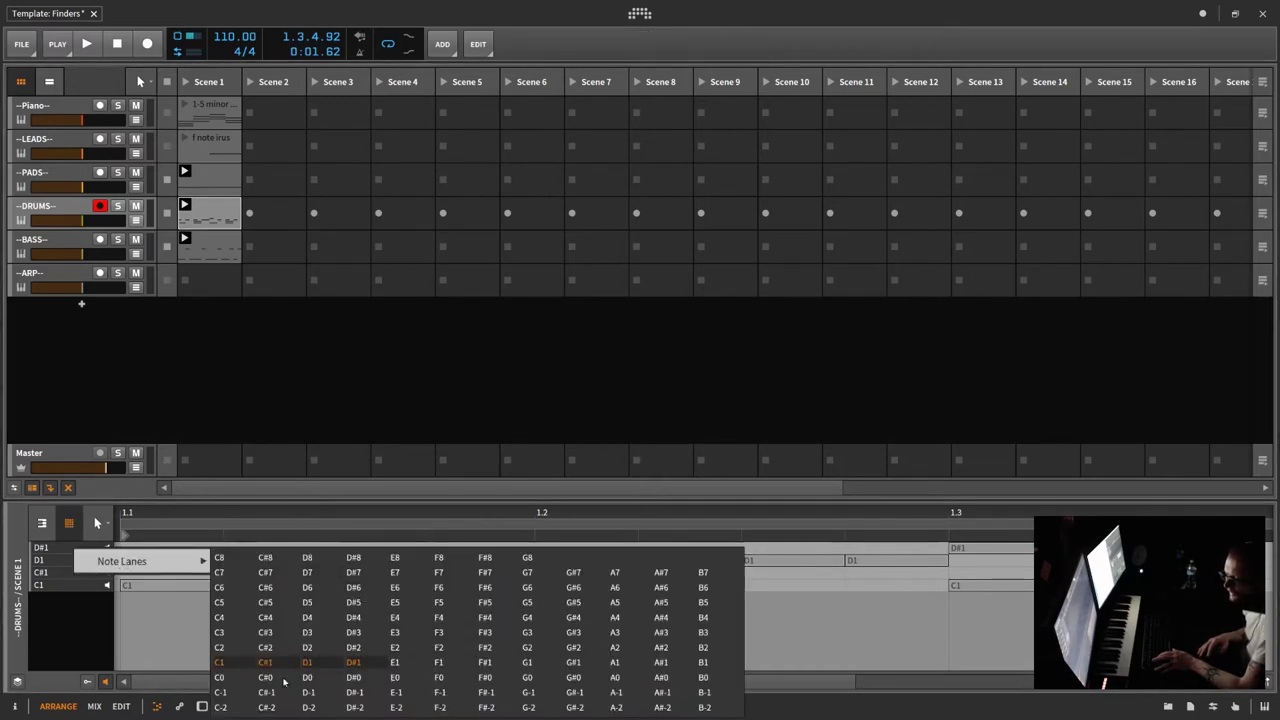
{"action": "left_click", "coordinate": [399, 664]}
{"action": "left_click", "coordinate": [439, 664]}
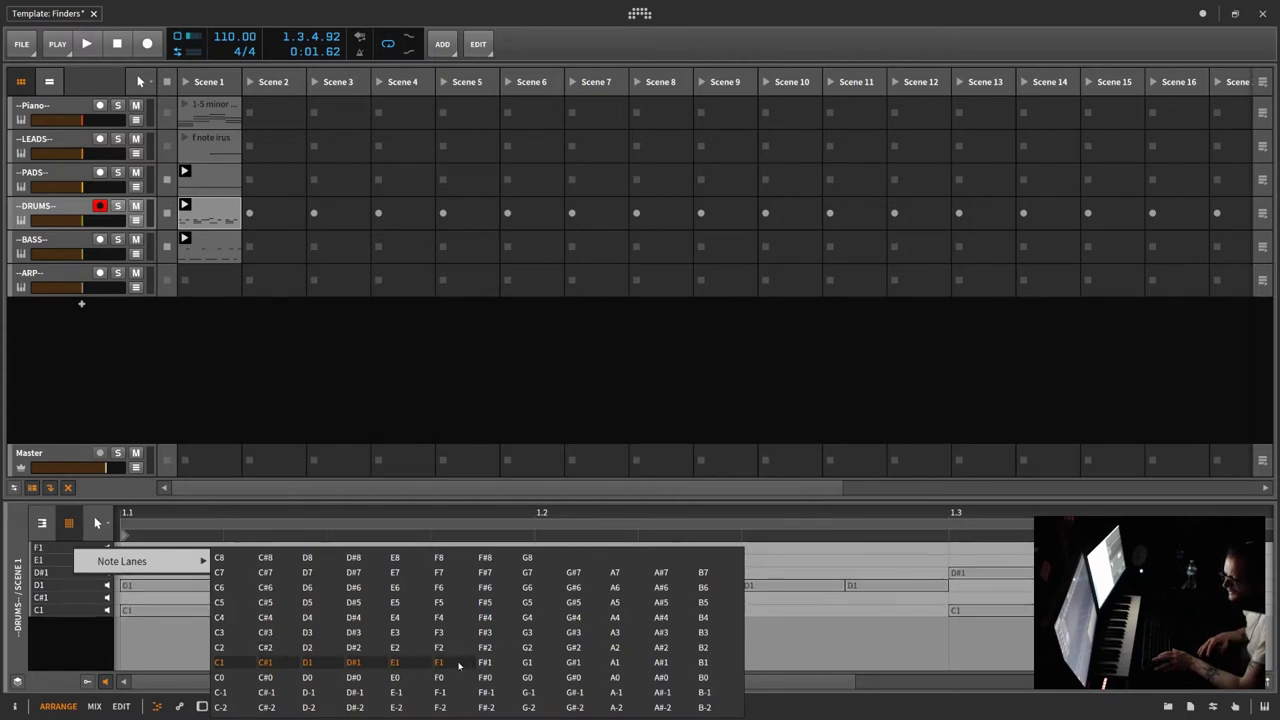
{"action": "left_click", "coordinate": [485, 664]}
{"action": "left_click", "coordinate": [527, 664]}
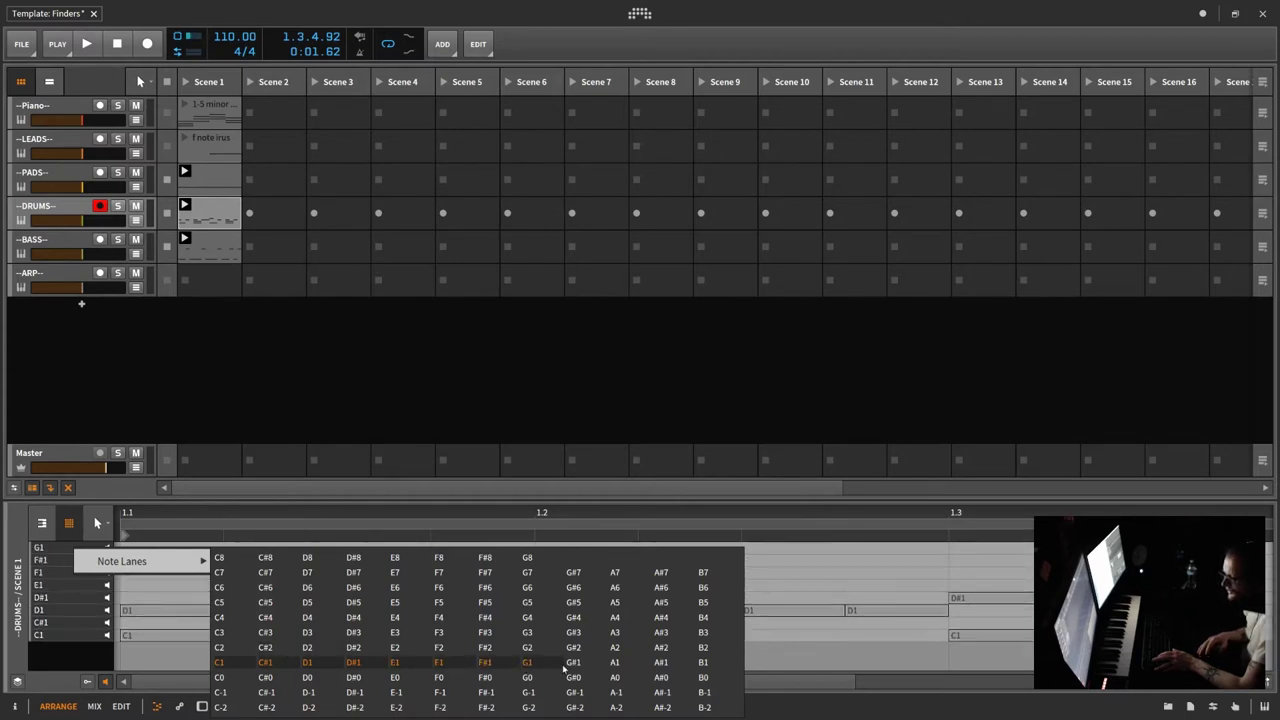
{"action": "left_click", "coordinate": [573, 664]}
{"action": "left_click", "coordinate": [615, 664]}
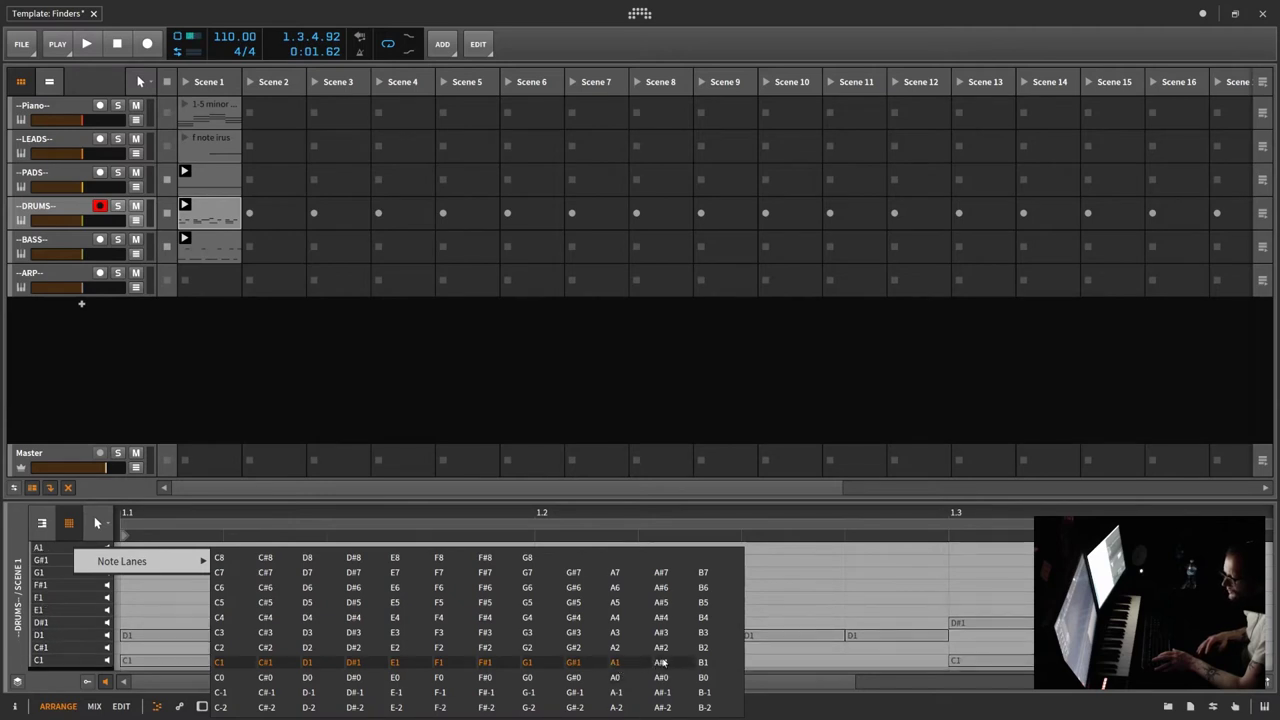
{"action": "left_click", "coordinate": [662, 663]}
{"action": "left_click", "coordinate": [704, 664]}
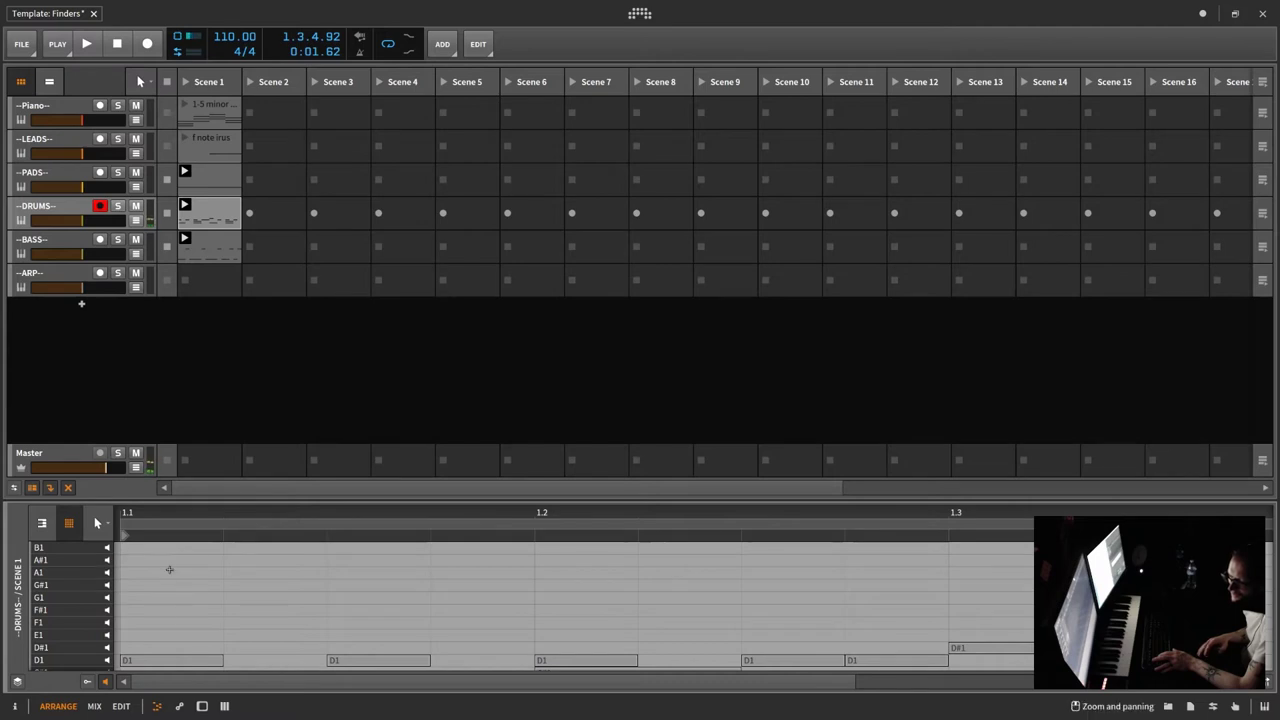
Move the drum clip's C1 notes up to the E1 lane and play the result.
{"action": "scroll", "coordinate": [162, 585], "scroll_direction": "down", "scroll_amount": 3}
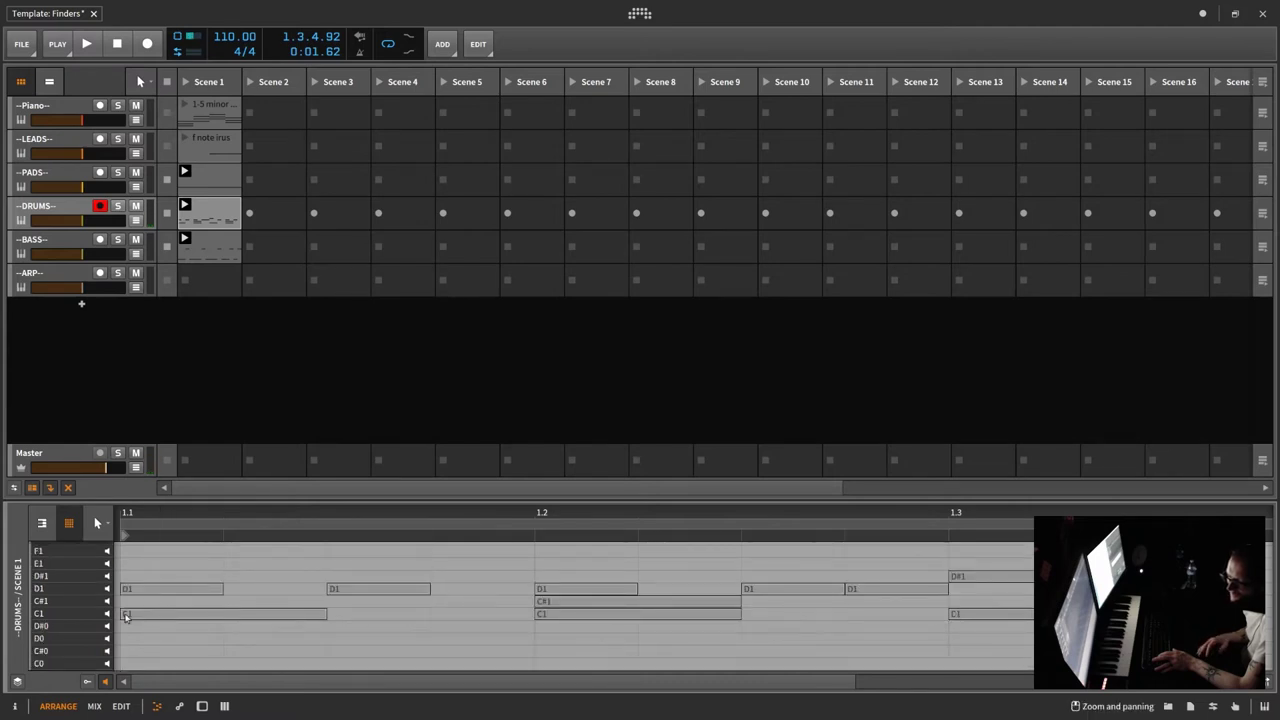
{"action": "left_click", "coordinate": [125, 617]}
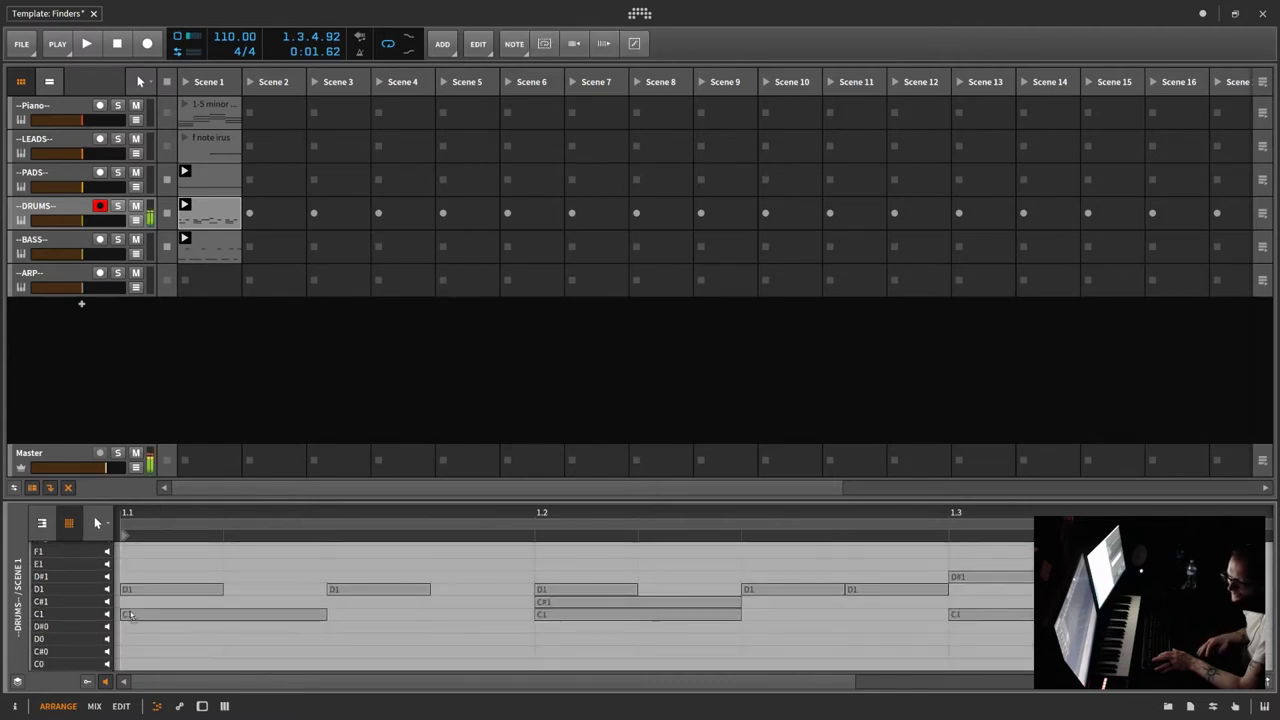
{"action": "mouse_move", "coordinate": [130, 615]}
{"action": "left_mouse_down"}
{"action": "mouse_move", "coordinate": [135, 555]}
{"action": "mouse_move", "coordinate": [133, 638]}
{"action": "left_mouse_up"}
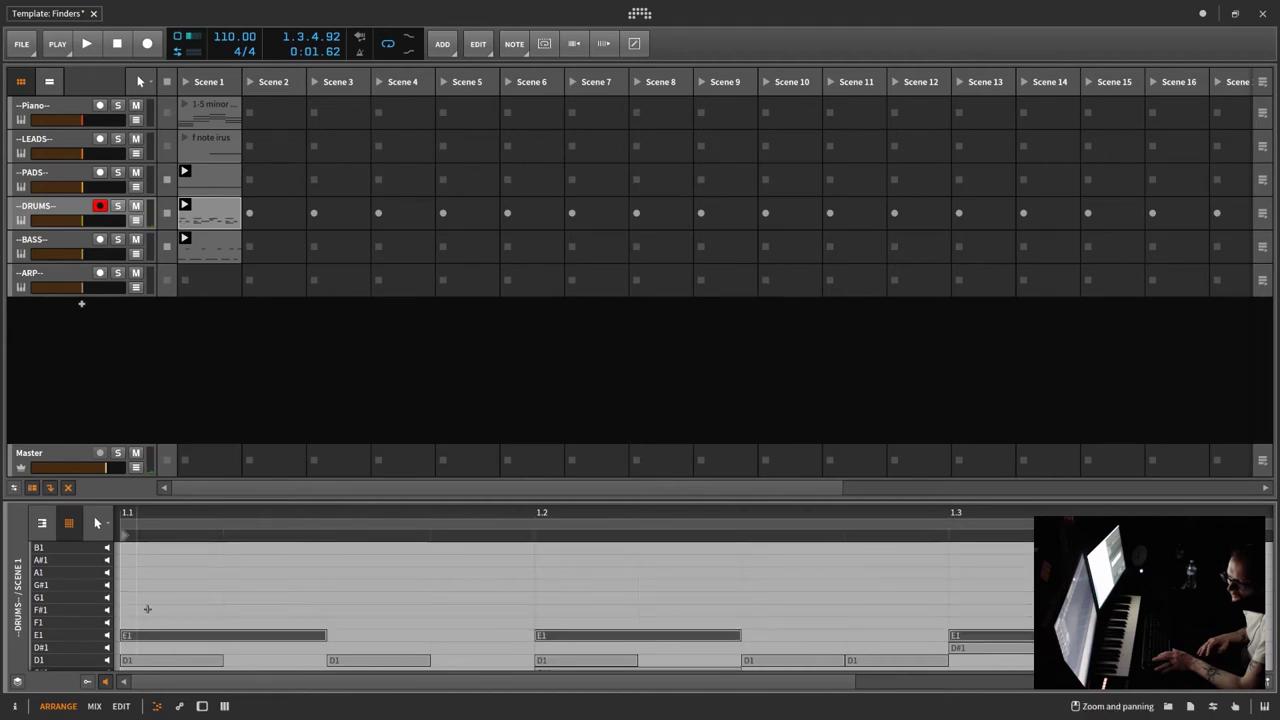
{"action": "key", "text": "space"}
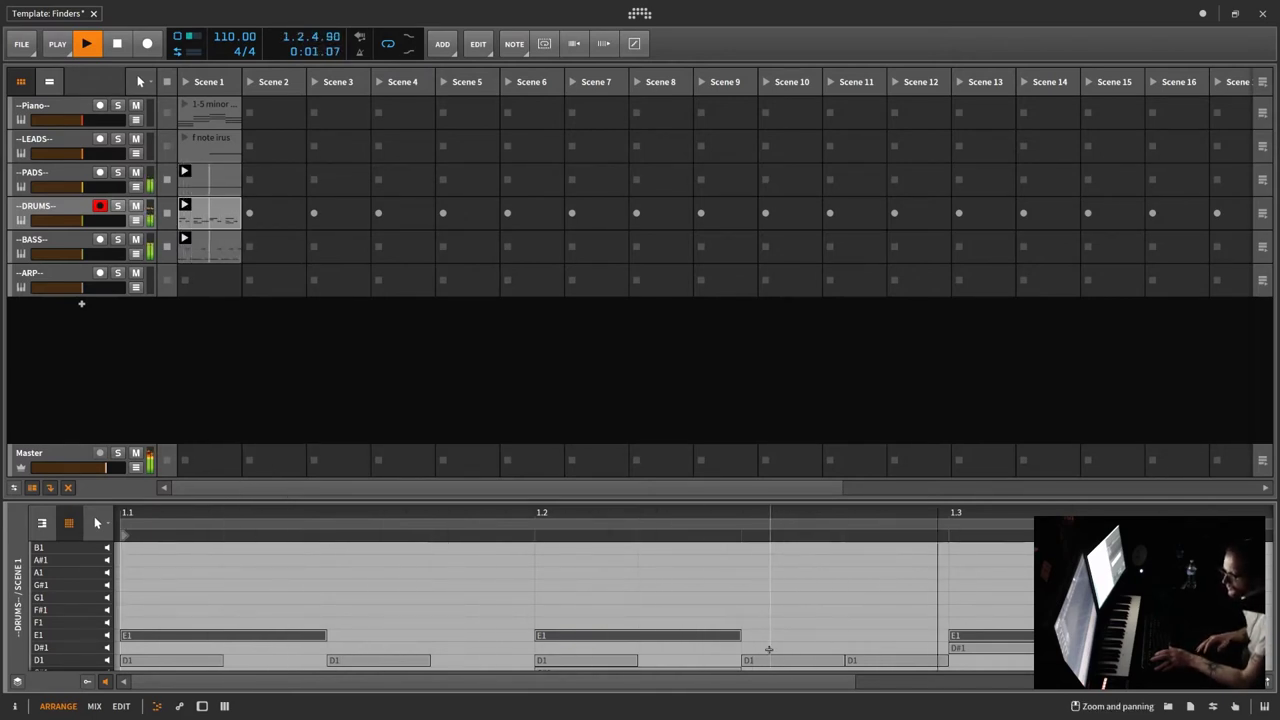
Double the content of the DRUMS clip in Scene 1 during playback.
{"action": "left_click", "coordinate": [214, 209]}
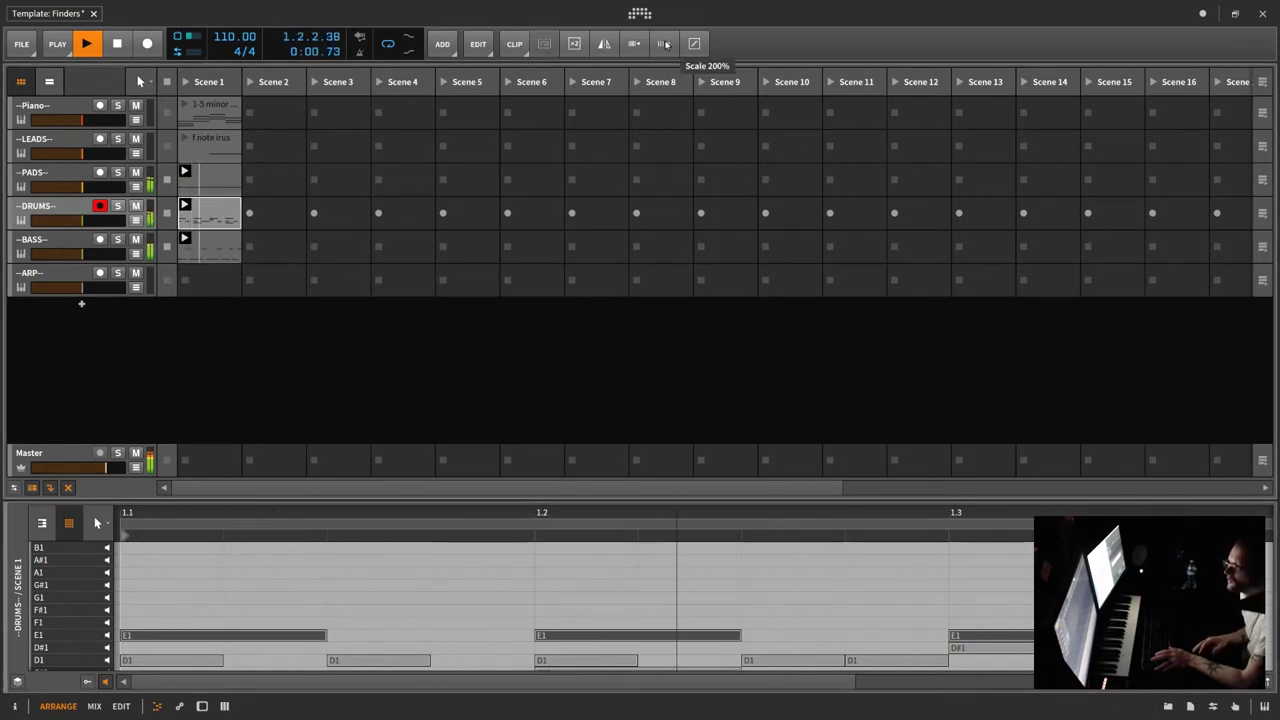
{"action": "left_click", "coordinate": [574, 43]}
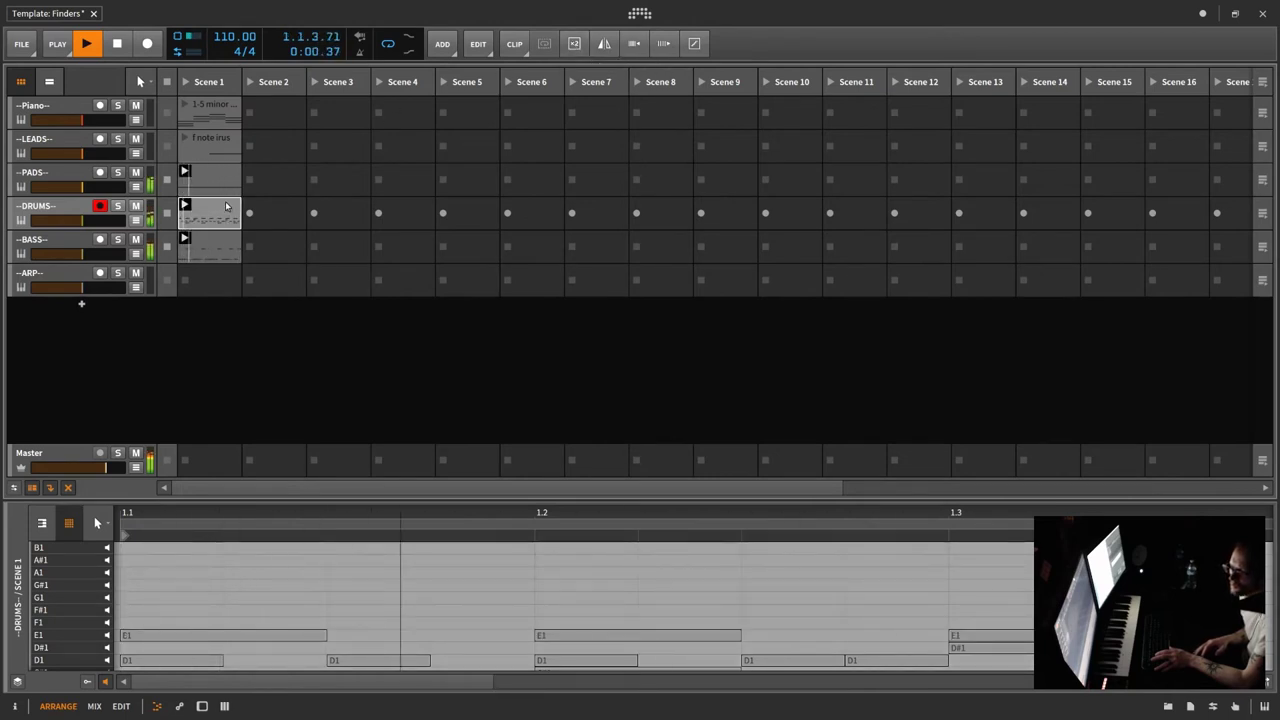
{"action": "key", "text": "z"}
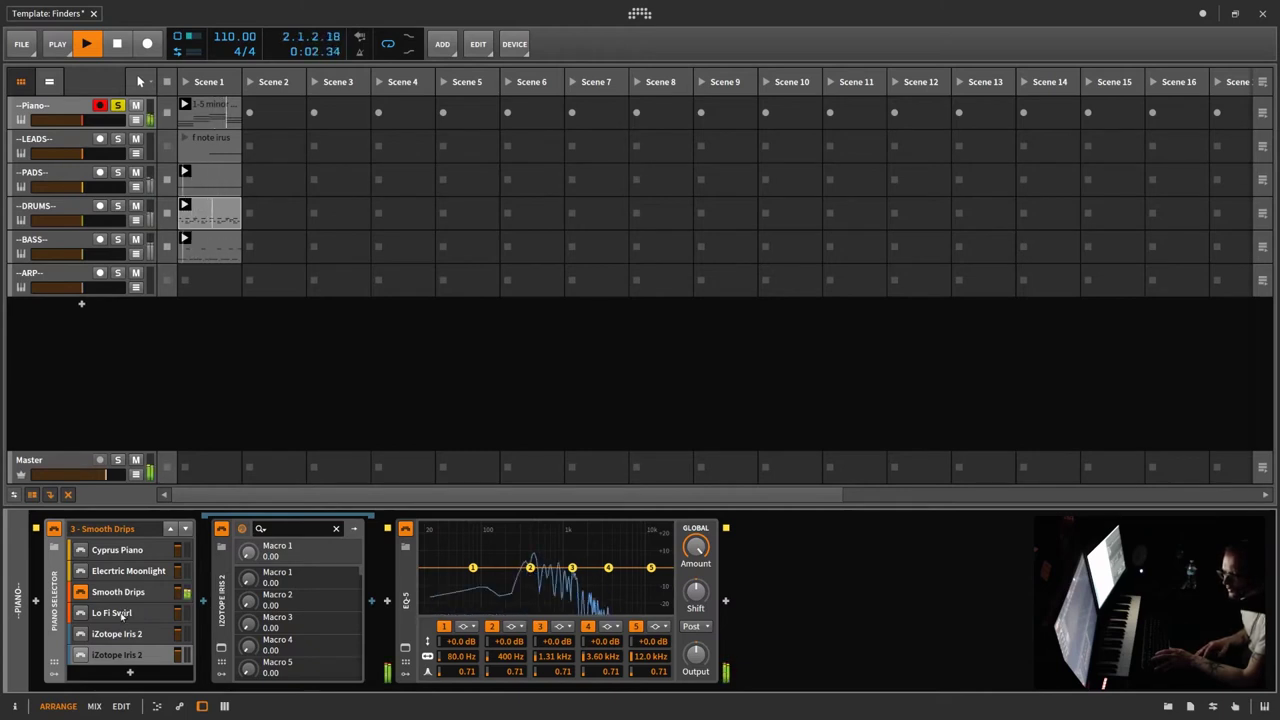
Switch the Piano Selector to Lo Fi Swirl and solo the LEADS track alongside the piano.
{"action": "left_click", "coordinate": [118, 613]}
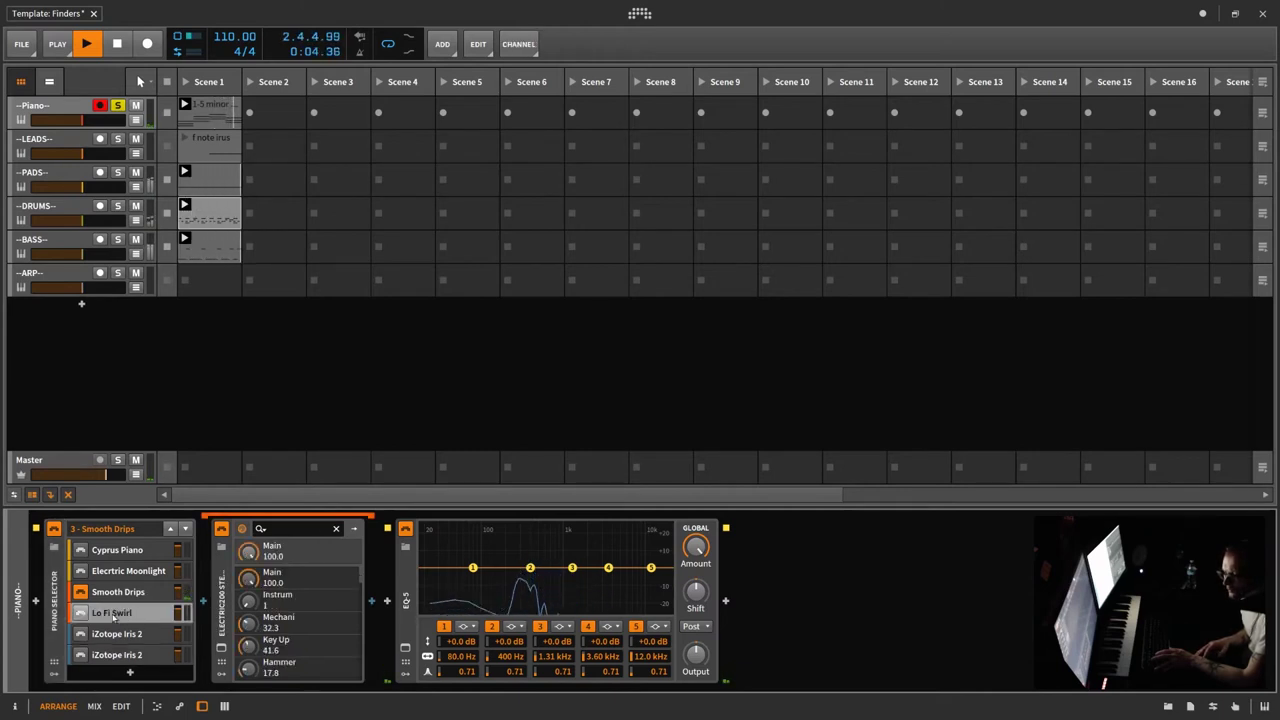
{"action": "left_click", "coordinate": [81, 613]}
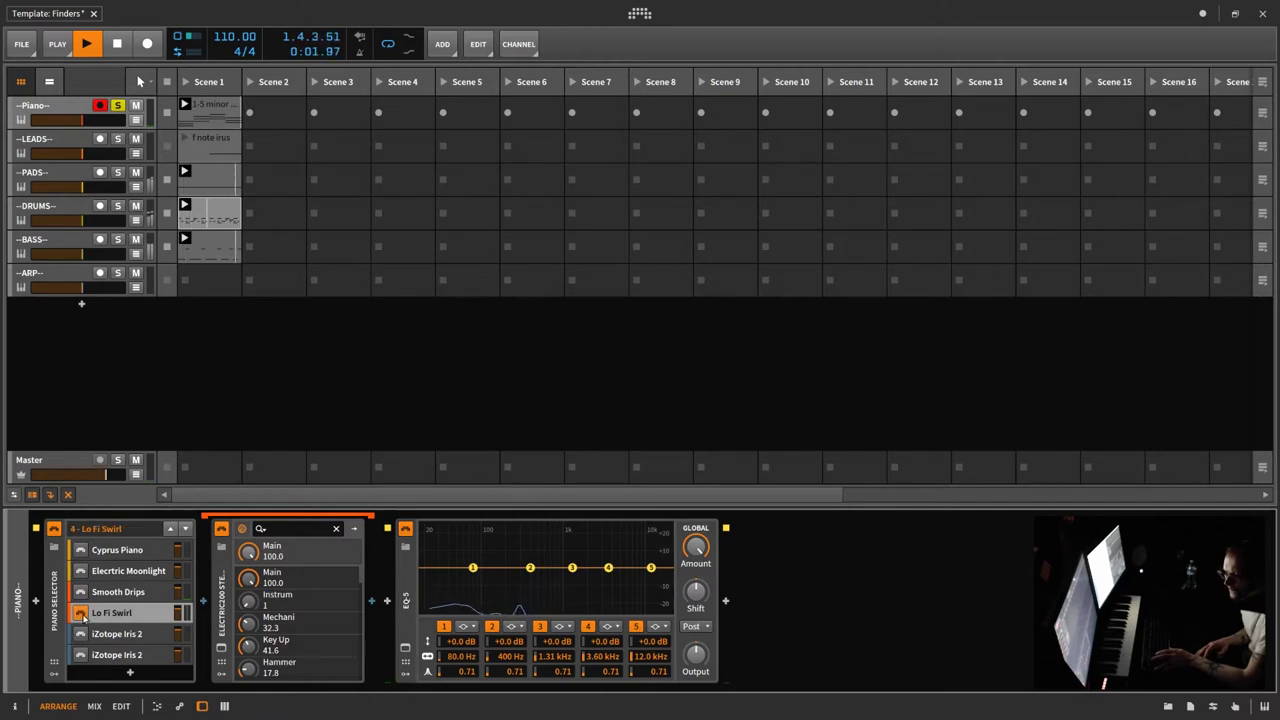
{"action": "left_click", "coordinate": [118, 140]}
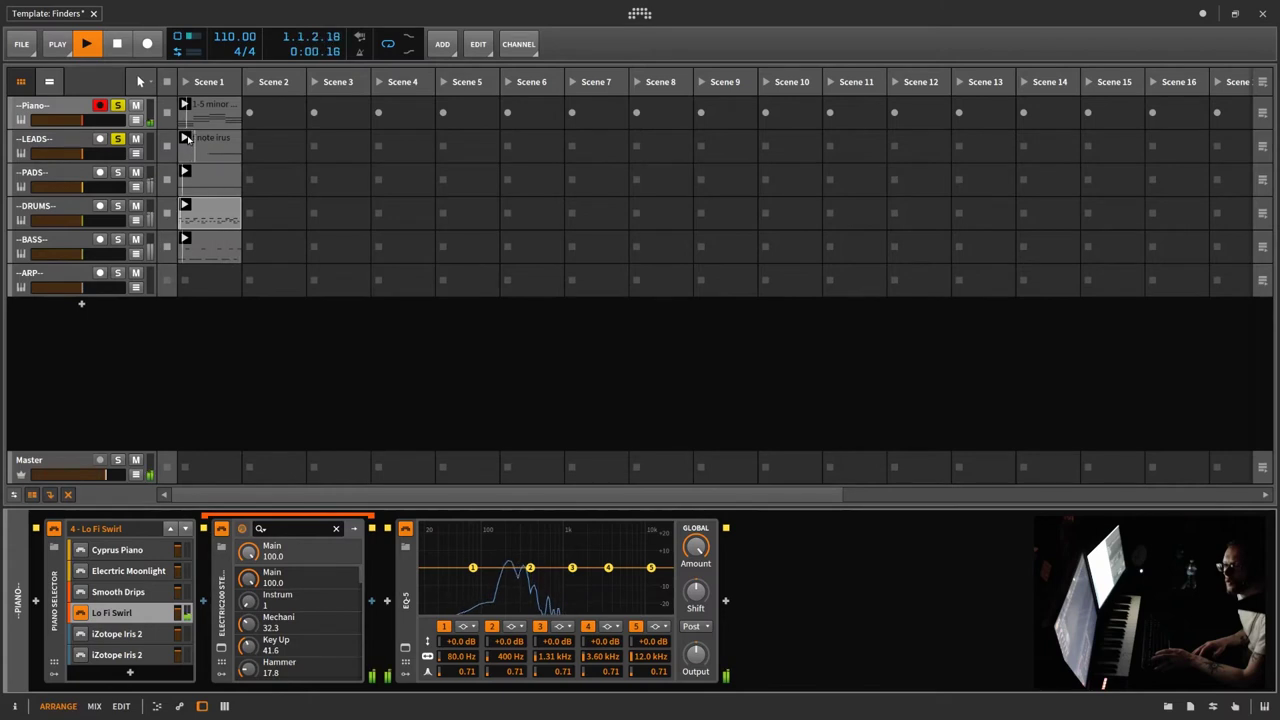
Copy the DRUMS clip into Scene 2, scaled to 200%, and launch it with the DRUMS track soloed.
{"action": "left_click", "coordinate": [212, 218]}
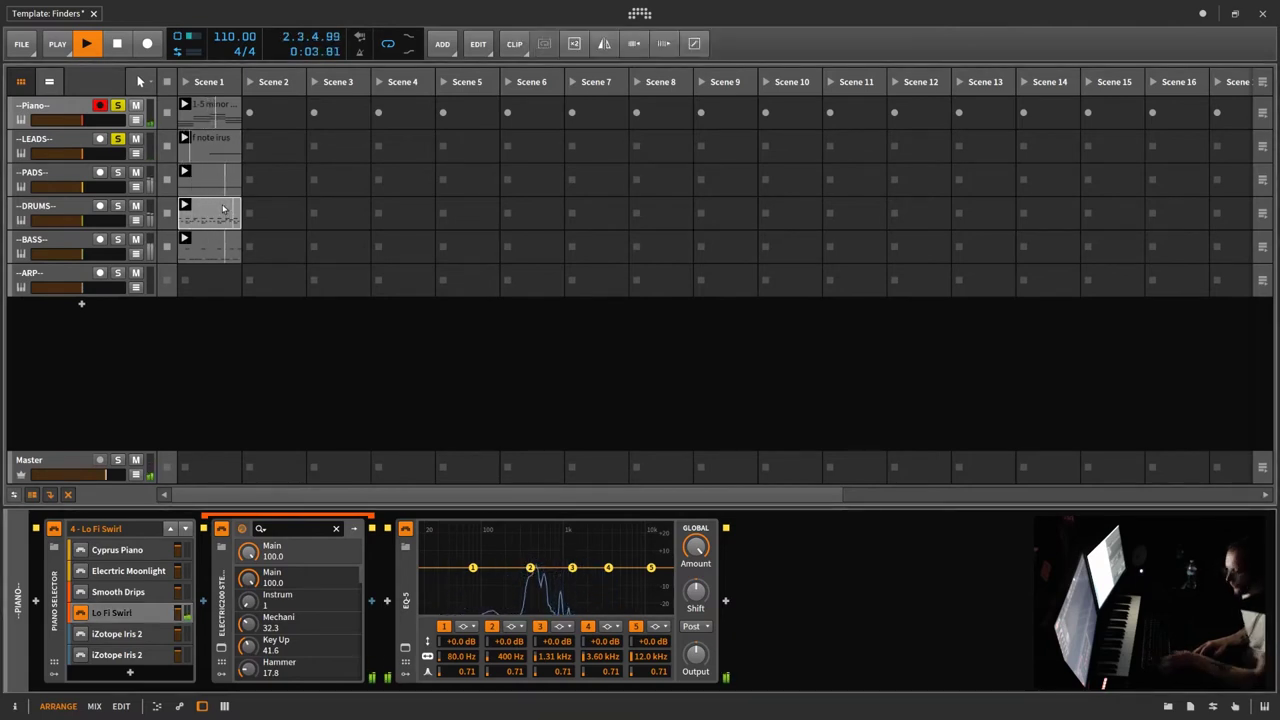
{"action": "left_click_drag", "start_coordinate": [223, 208], "coordinate": [257, 209]}
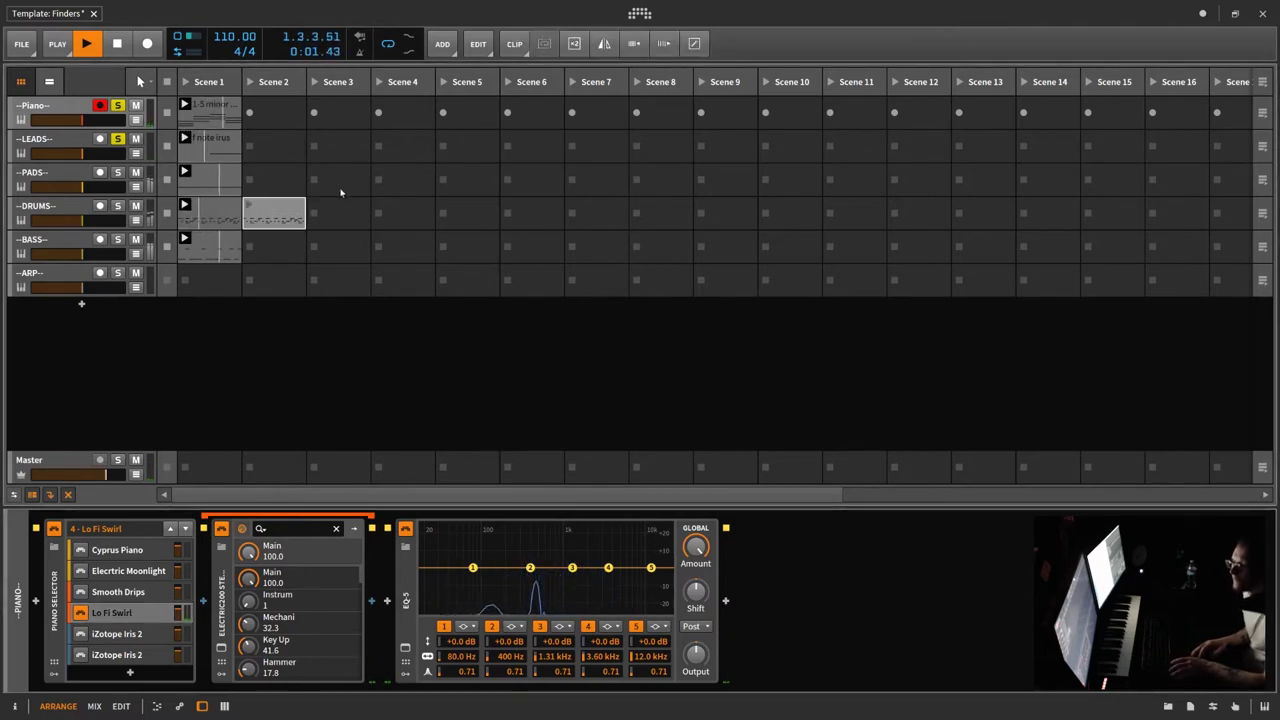
{"action": "left_click", "coordinate": [662, 45]}
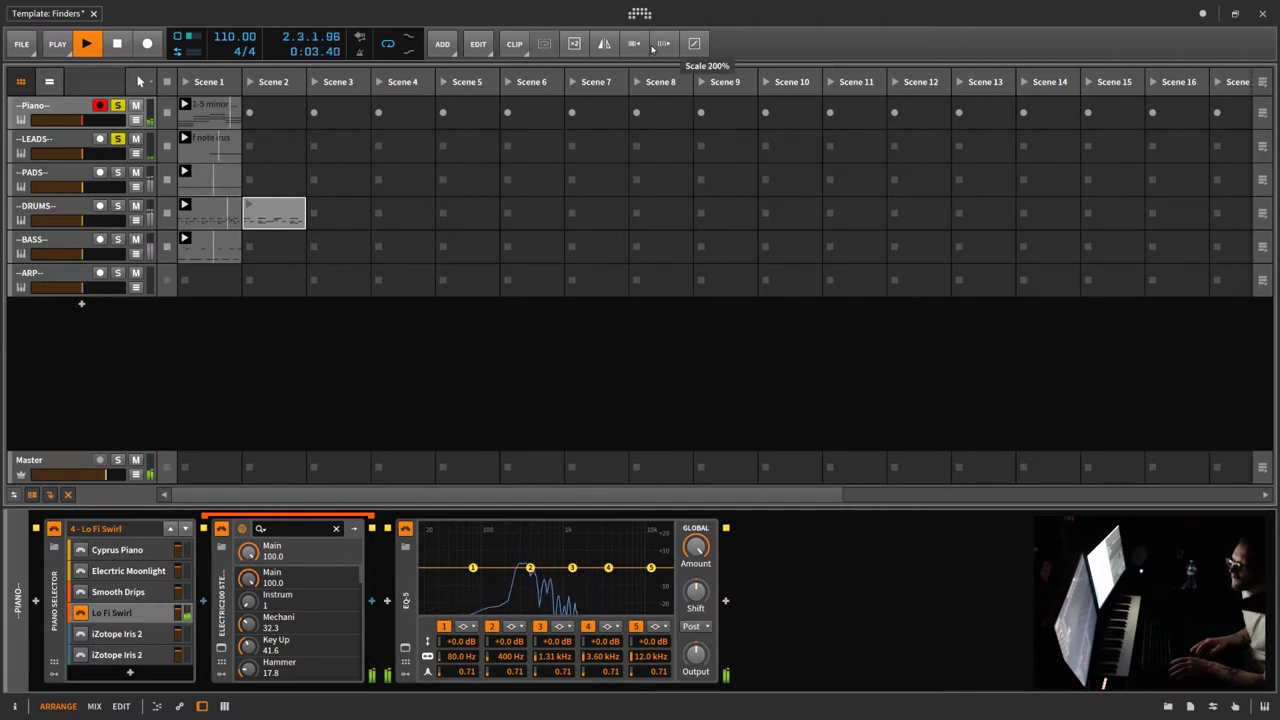
{"action": "left_click", "coordinate": [250, 205]}
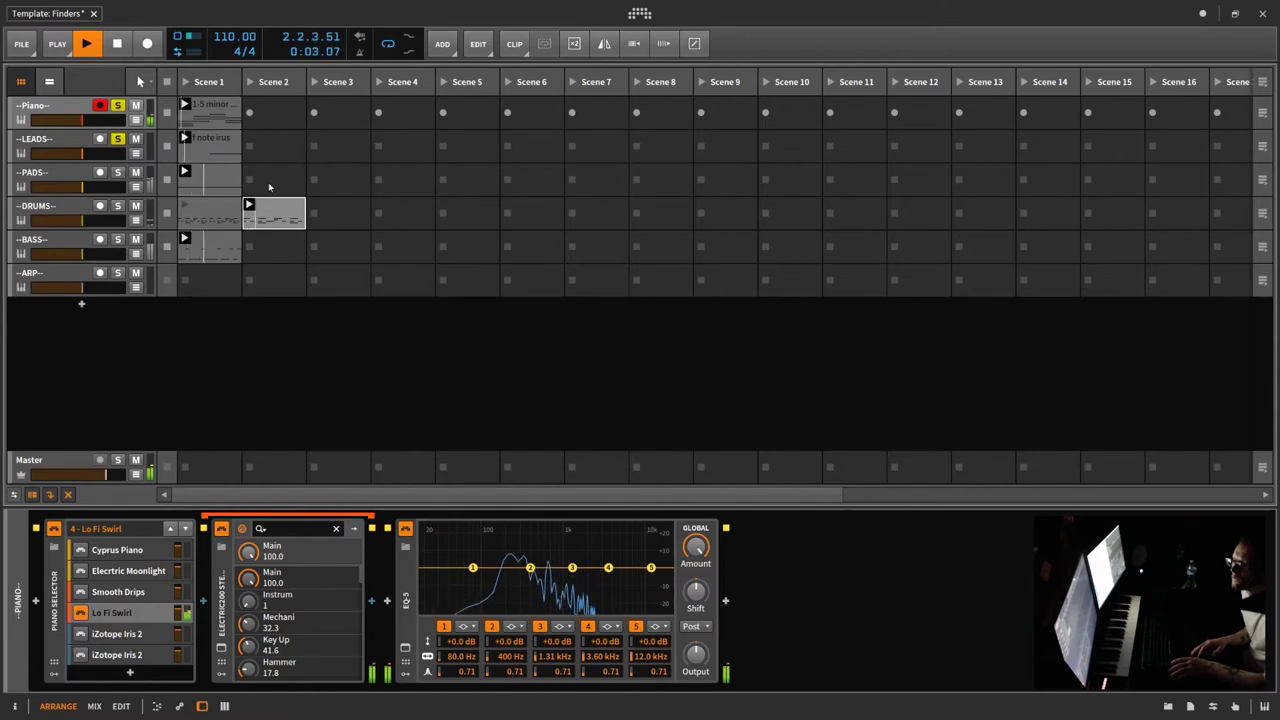
{"action": "left_click", "coordinate": [117, 206]}
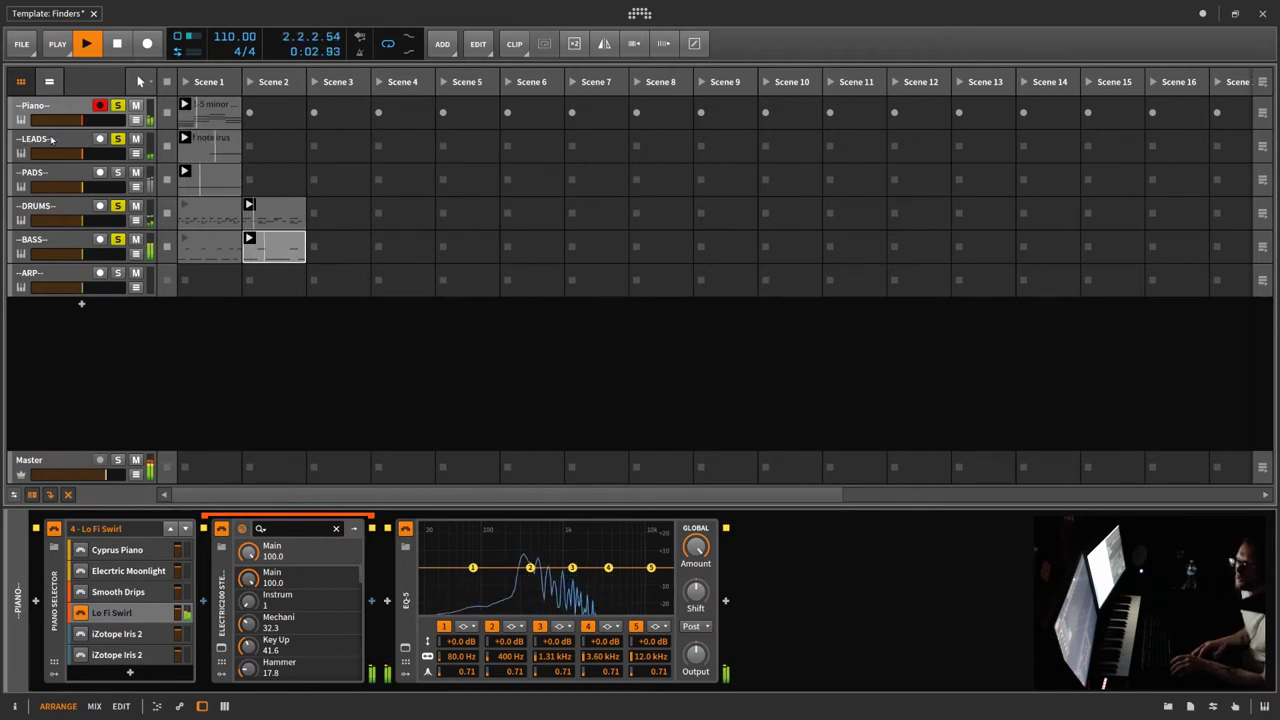
Solo the ARP track and create an empty clip in its Scene 2 slot, opened for note editing.
{"action": "left_click", "coordinate": [72, 275]}
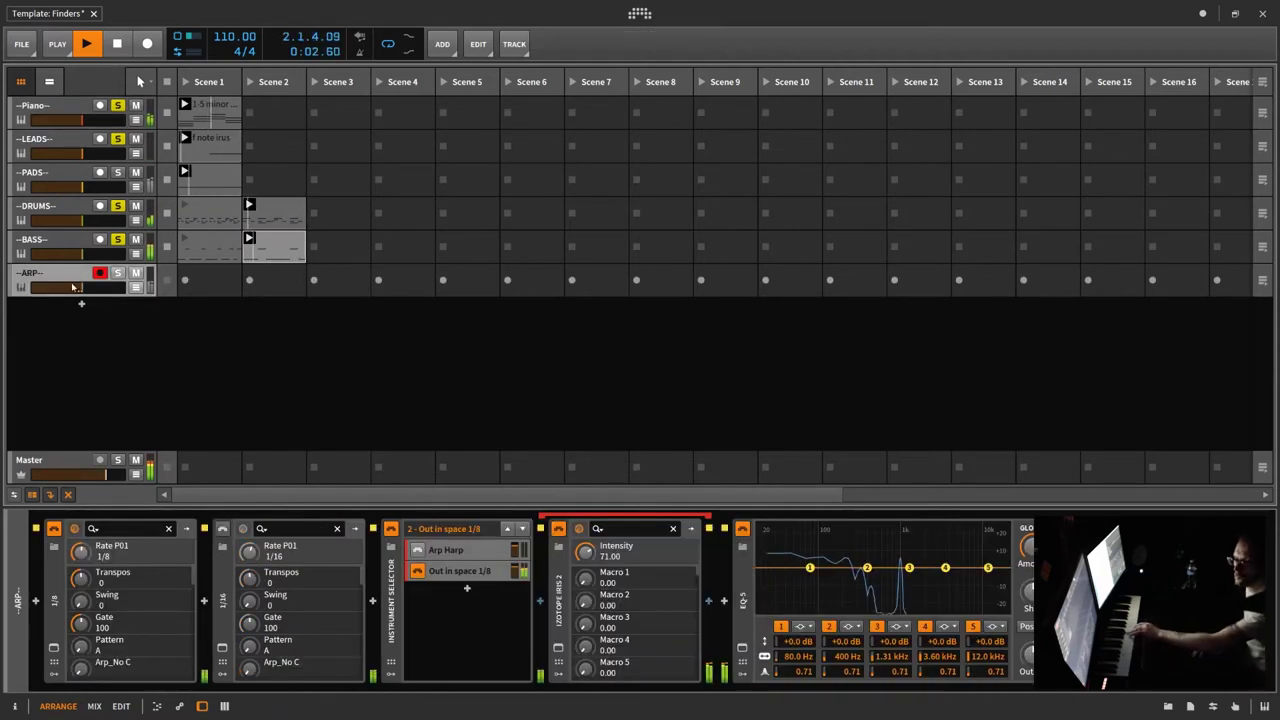
{"action": "left_click", "coordinate": [117, 274]}
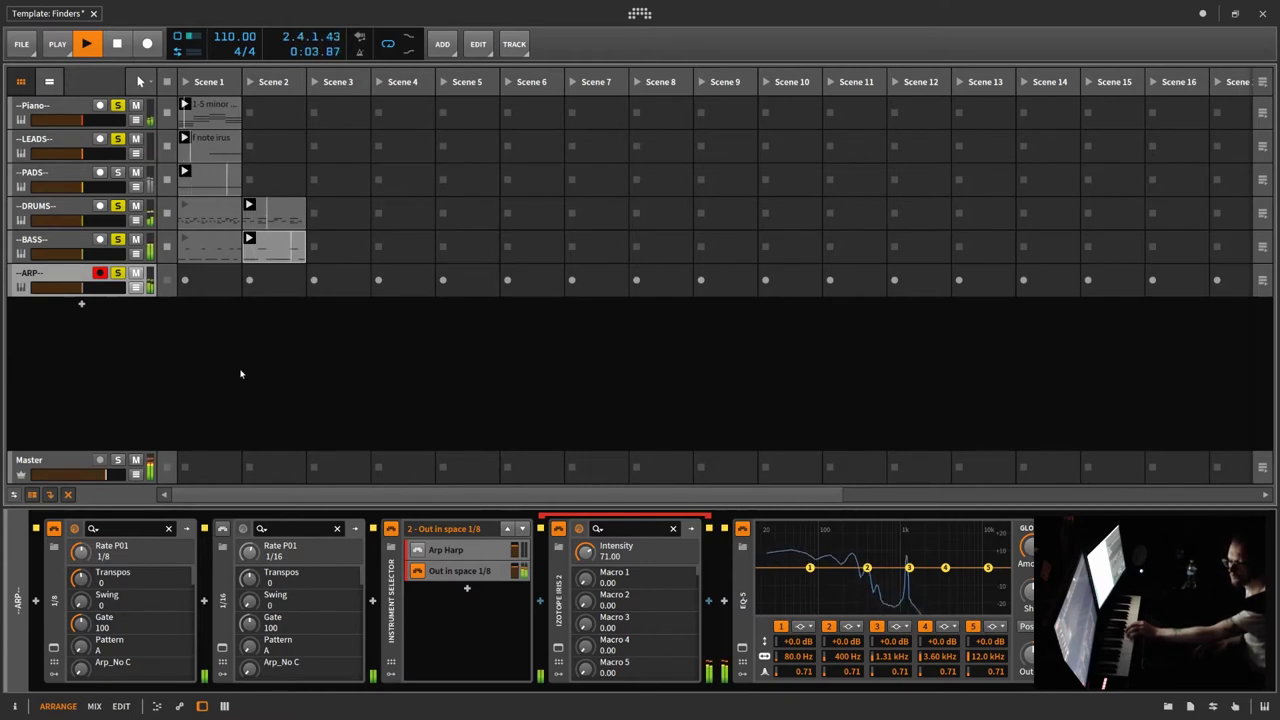
{"action": "left_click", "coordinate": [268, 290]}
{"action": "double_click", "coordinate": [268, 290]}
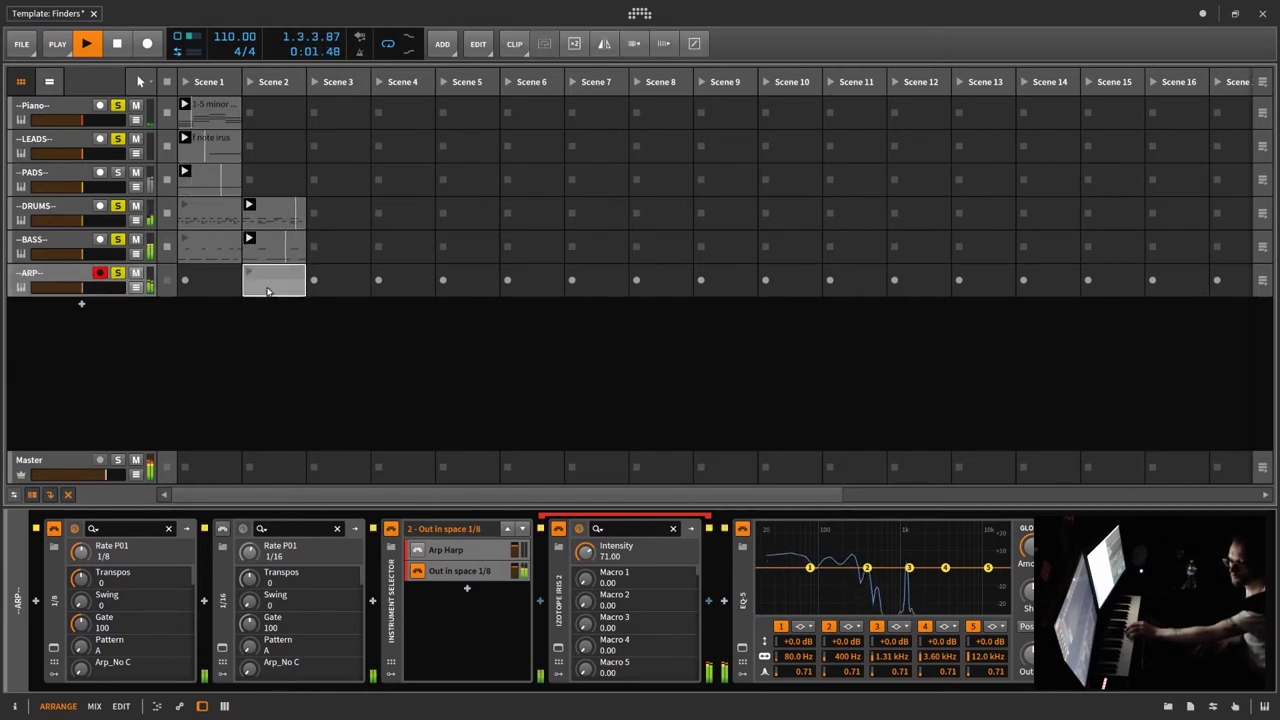
{"action": "double_click", "coordinate": [268, 290]}
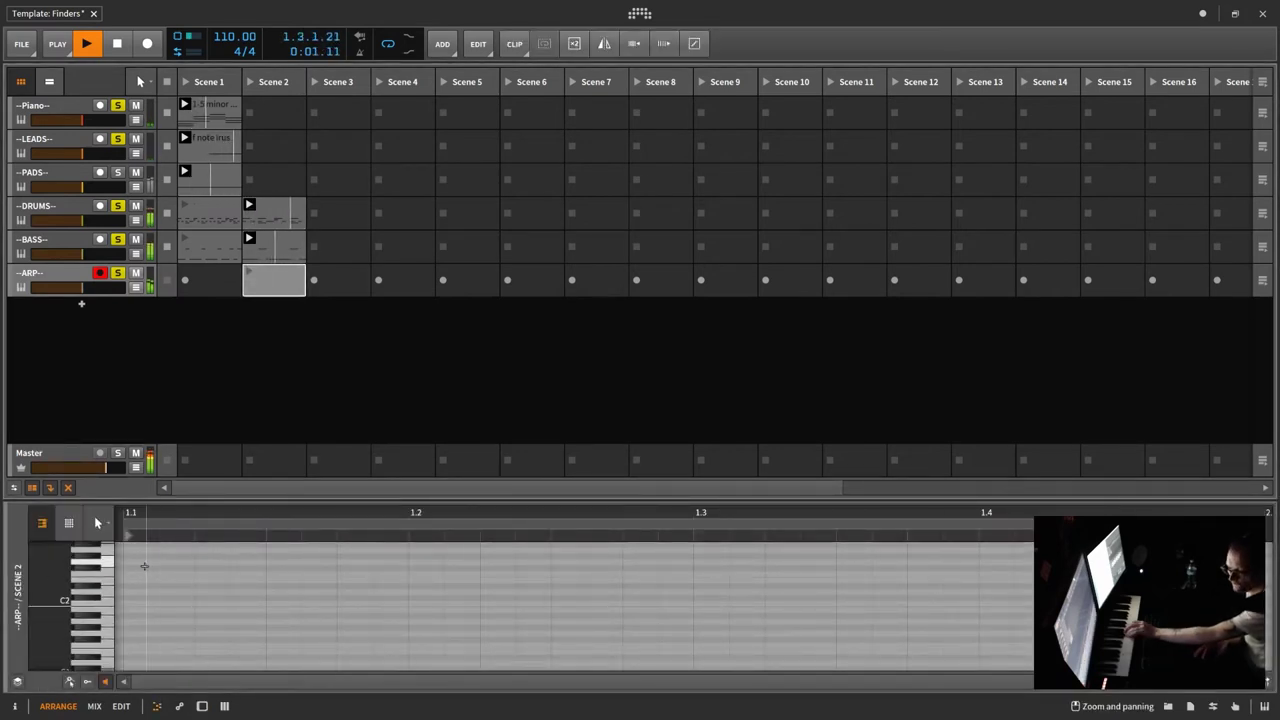
Draw one sustained note between C2 and C3 from 1.1 to about halfway through beat 4, with the note editor enlarged and playback stopped.
{"action": "left_click_drag", "start_coordinate": [146, 562], "coordinate": [570, 563]}
{"action": "scroll", "coordinate": [575, 605], "scroll_direction": "up", "scroll_amount": 10}
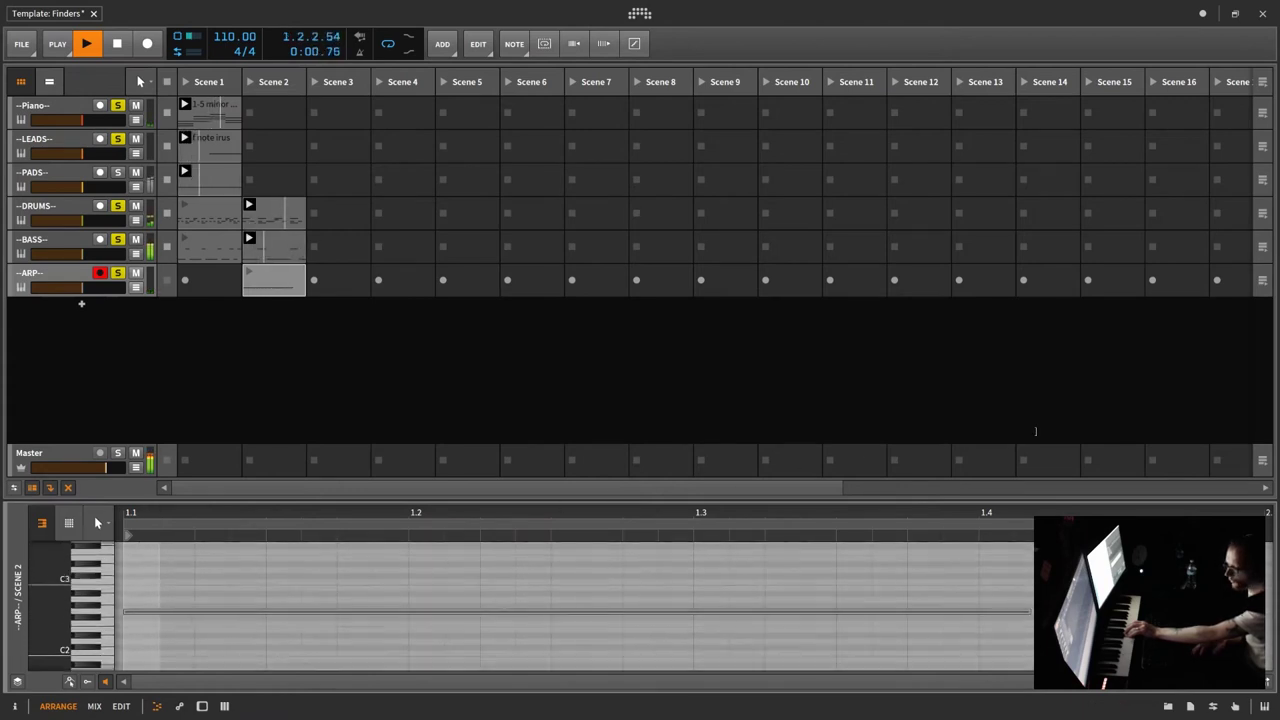
{"action": "scroll", "coordinate": [575, 605], "scroll_direction": "down", "scroll_amount": 7}
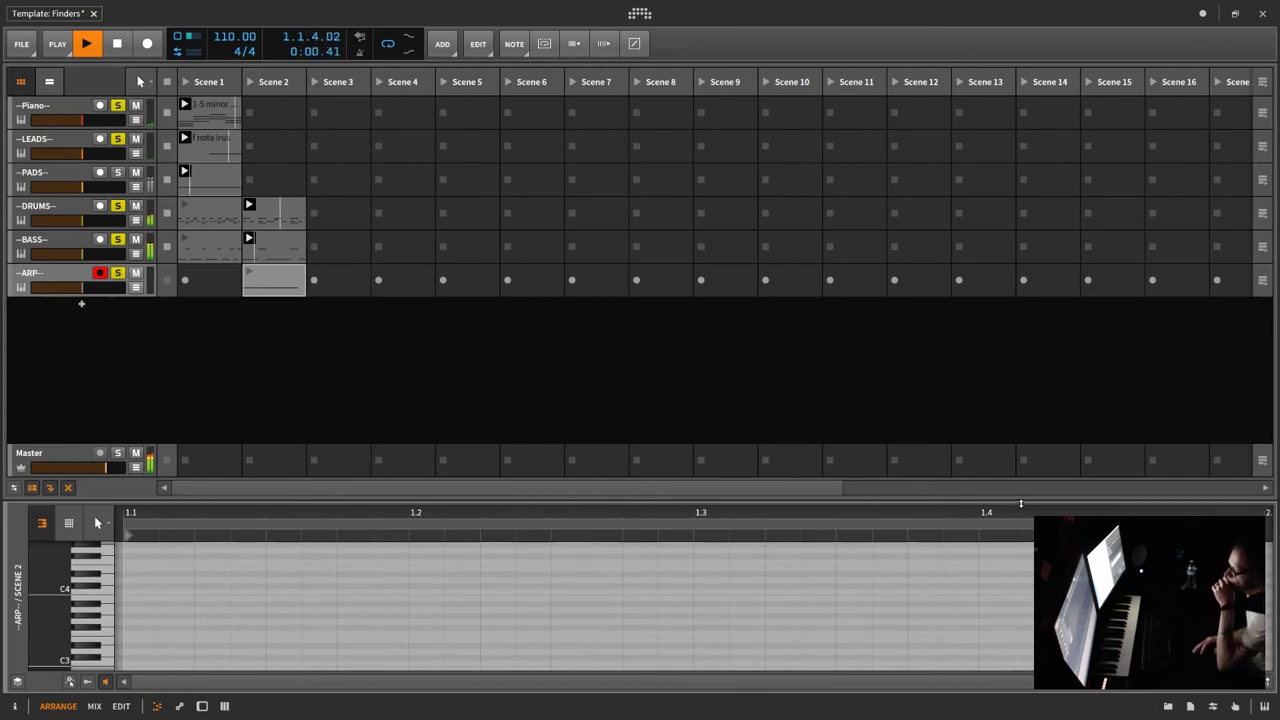
{"action": "key", "text": "e"}
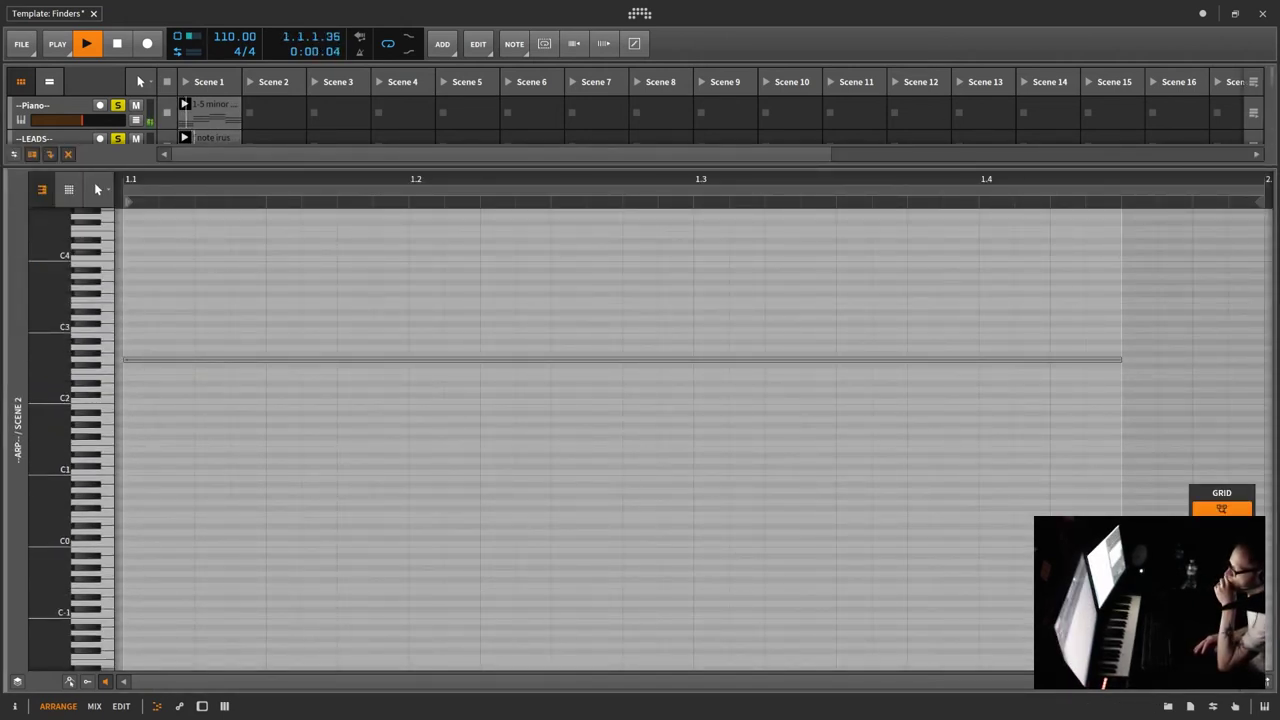
{"action": "key", "text": "space"}
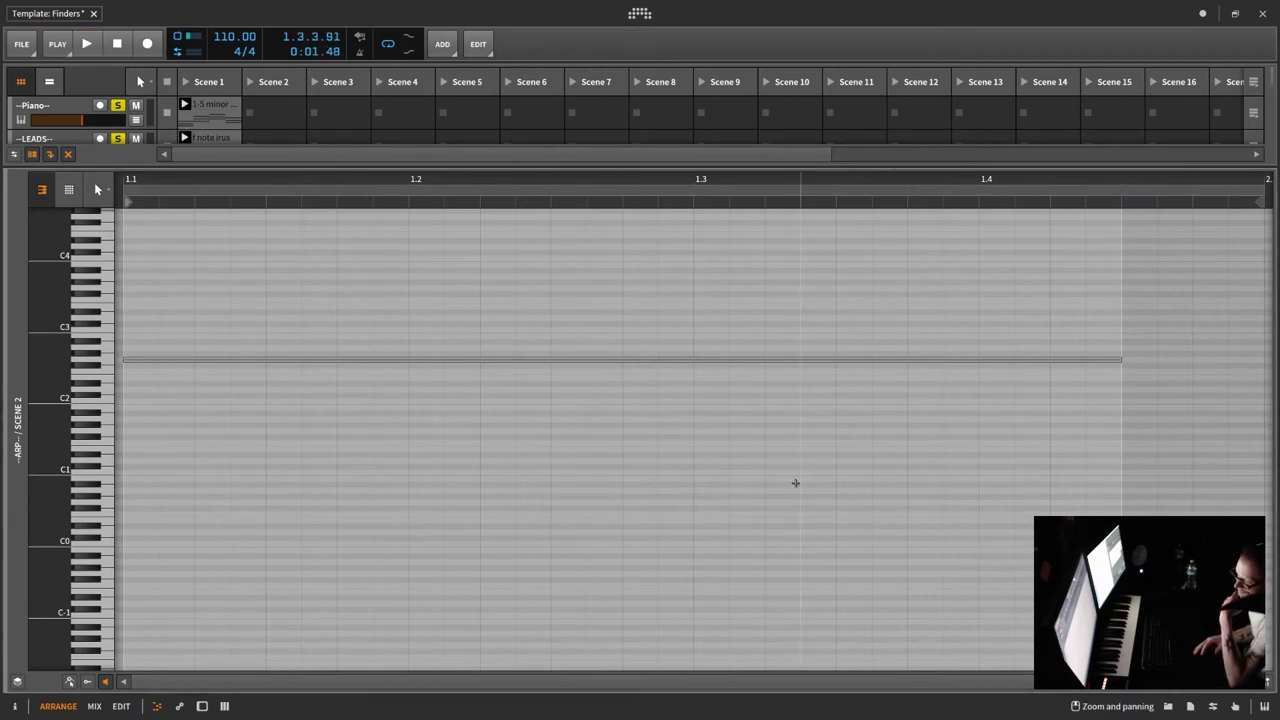
Shorten the sustained ARP note to end at 1.3 on a coarser grid, and add a lower note from 1.3 to 2.1.
{"action": "right_click", "coordinate": [814, 449]}
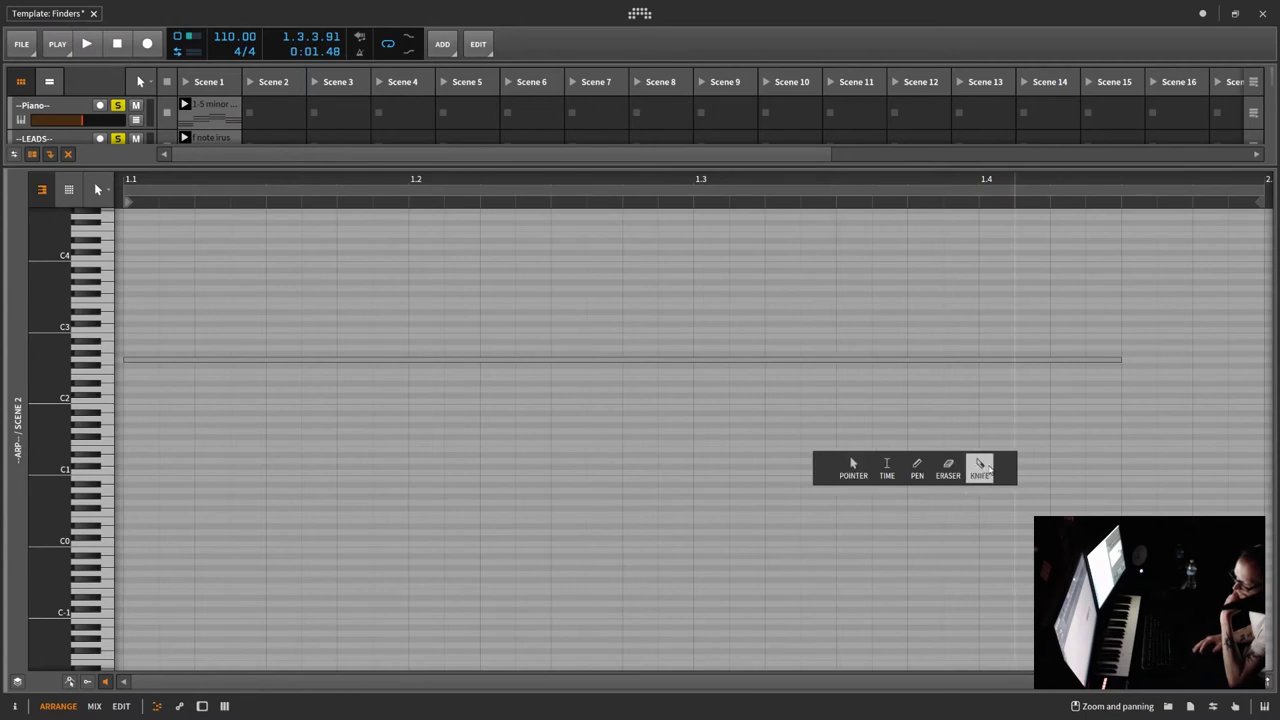
{"action": "key", "text": "4"}
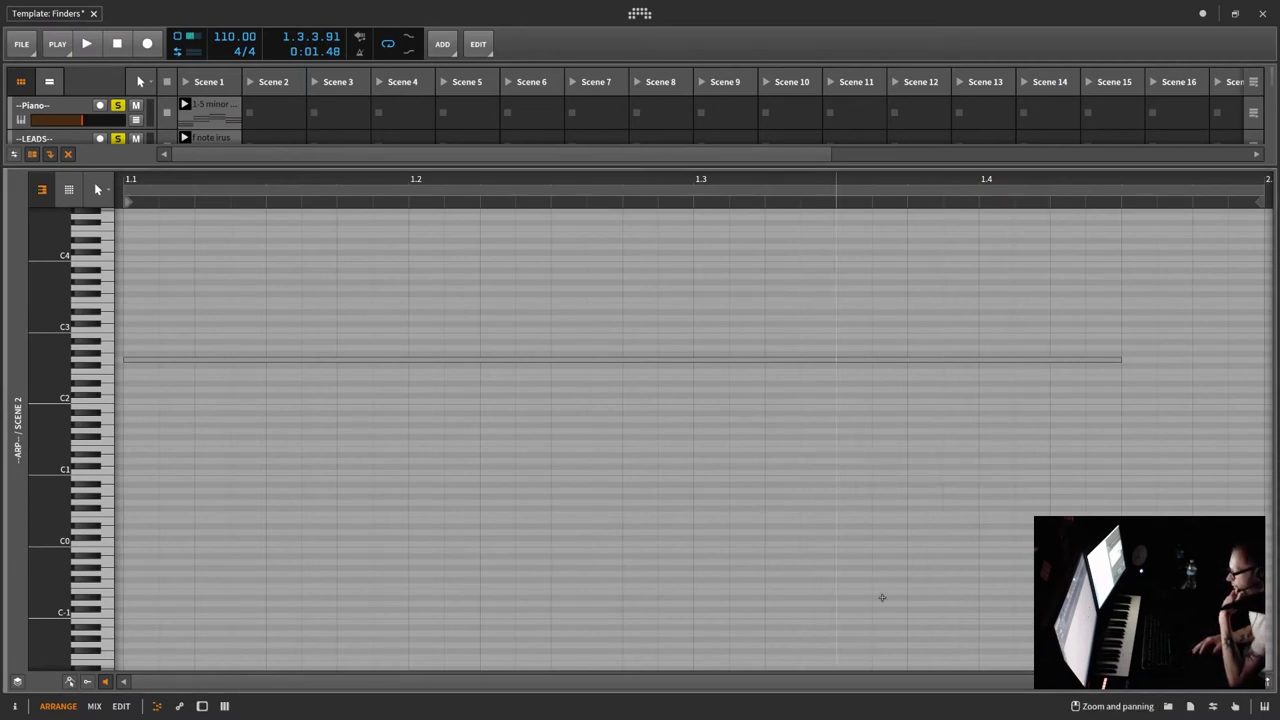
{"action": "right_click", "coordinate": [840, 459]}
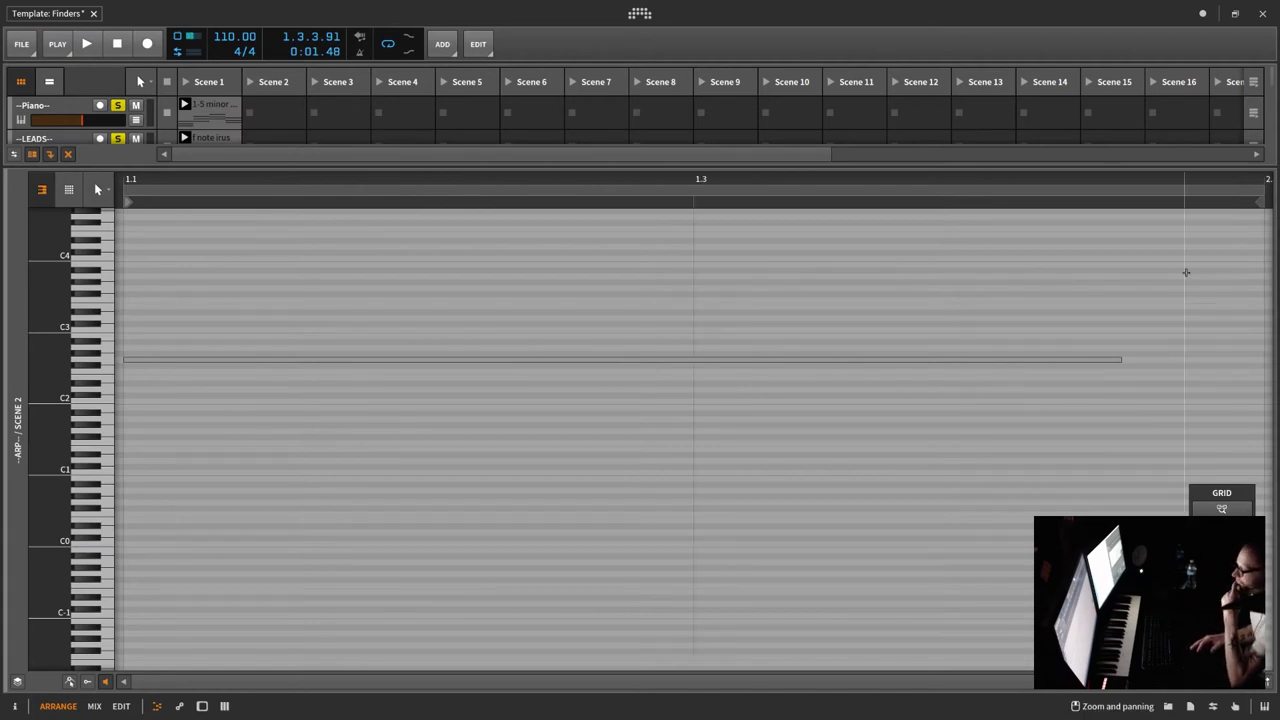
{"action": "left_click", "coordinate": [1114, 359]}
{"action": "left_click_drag", "start_coordinate": [1114, 359], "coordinate": [860, 359]}
{"action": "left_click_drag", "start_coordinate": [703, 428], "coordinate": [703, 428]}
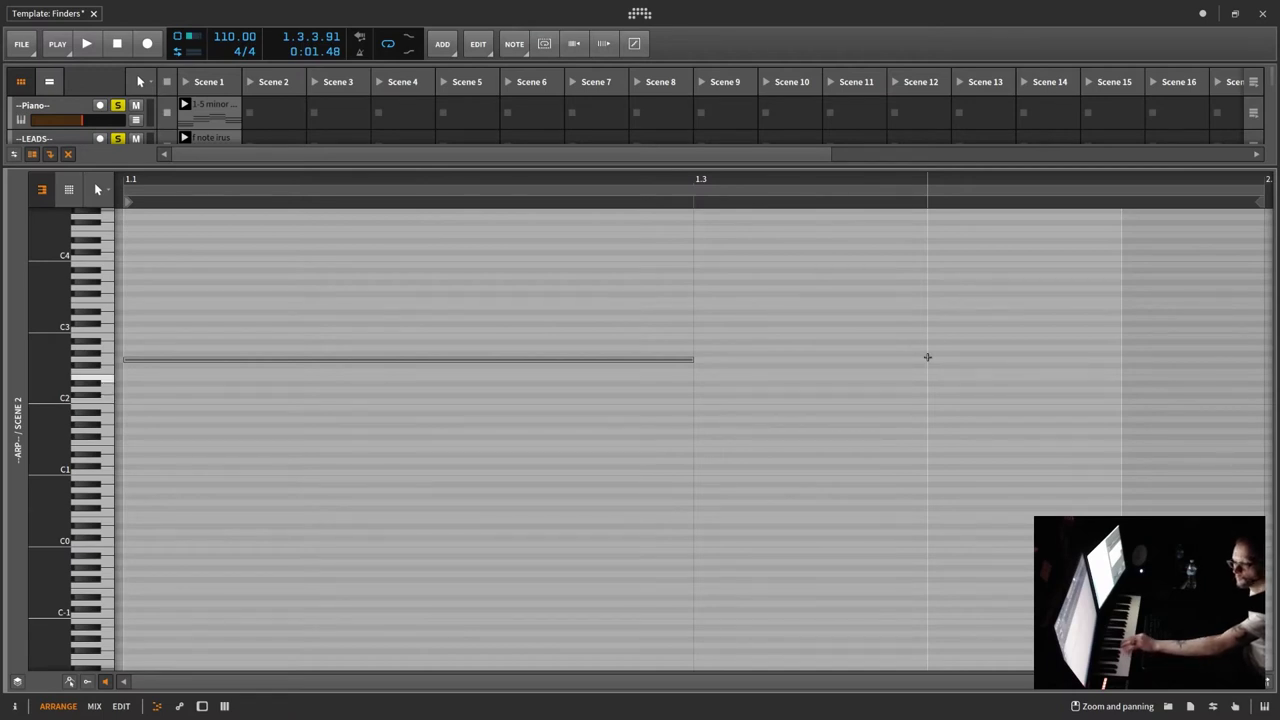
{"action": "double_click", "coordinate": [700, 377]}
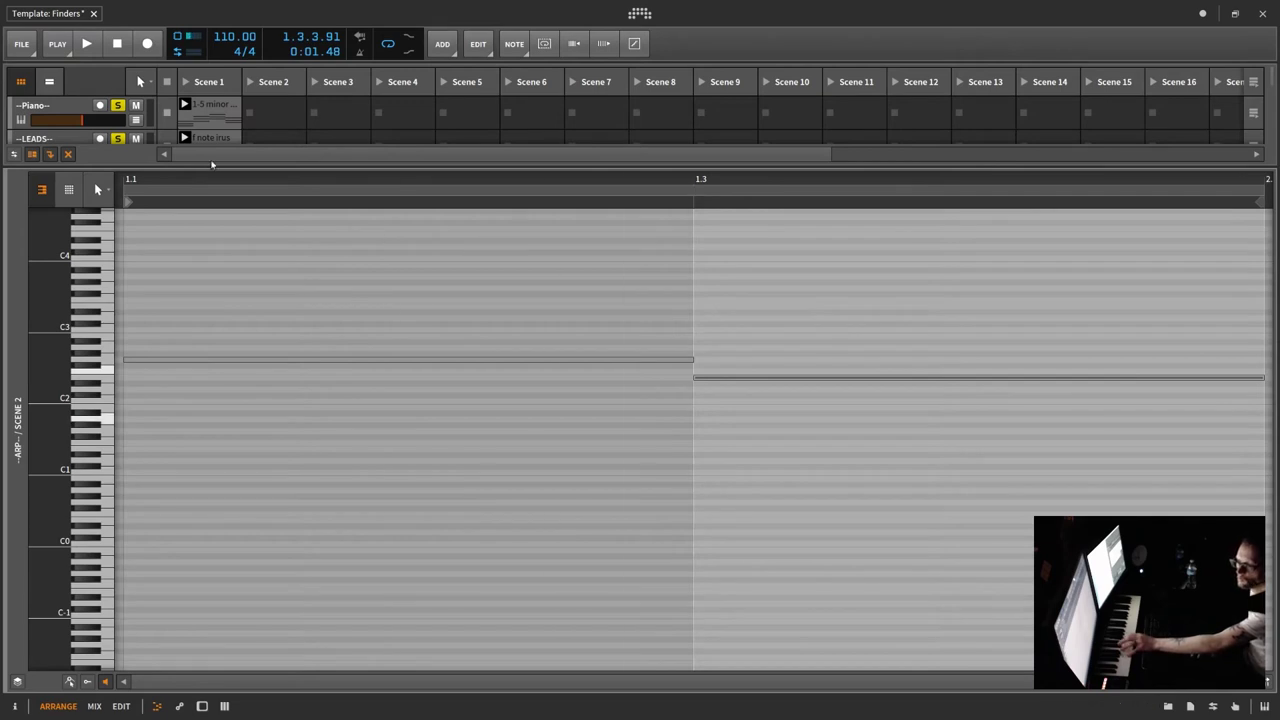
Play all tracks unsoloed together with the ARP clip in Scene 2, and raise the ARP track's volume.
{"action": "double_click", "coordinate": [211, 163]}
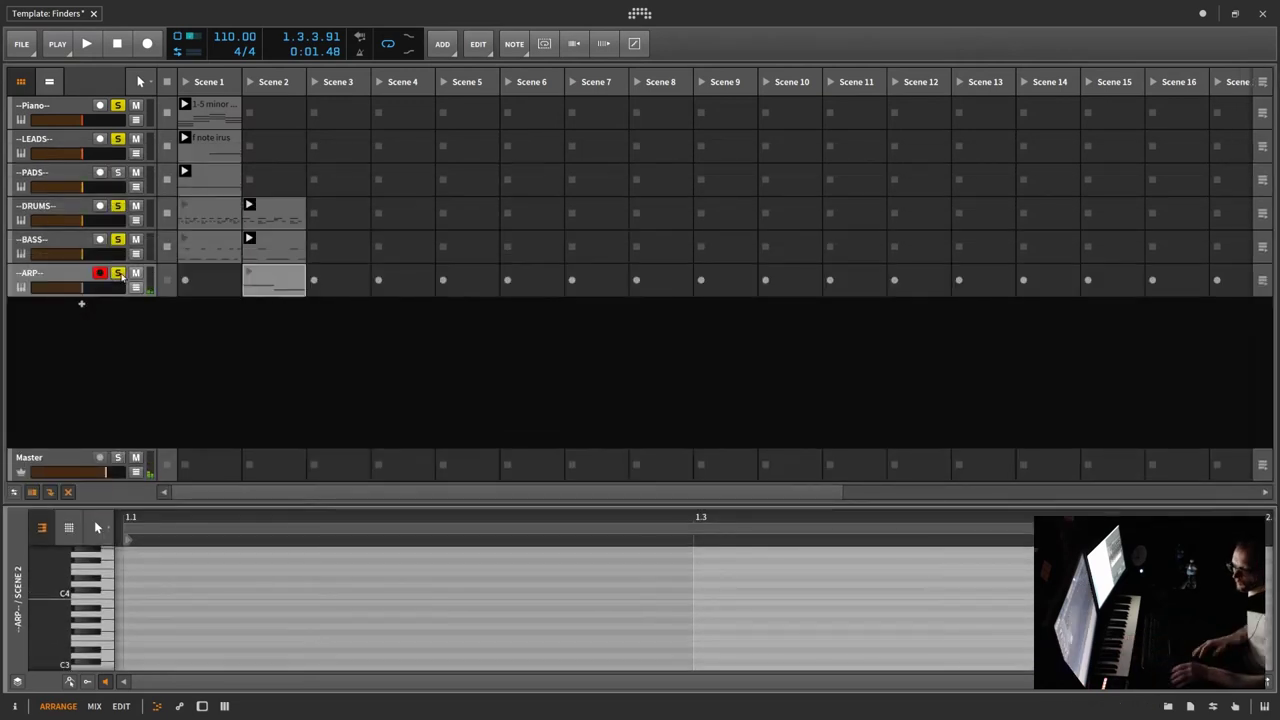
{"action": "left_click", "coordinate": [118, 273]}
{"action": "left_click", "coordinate": [88, 44]}
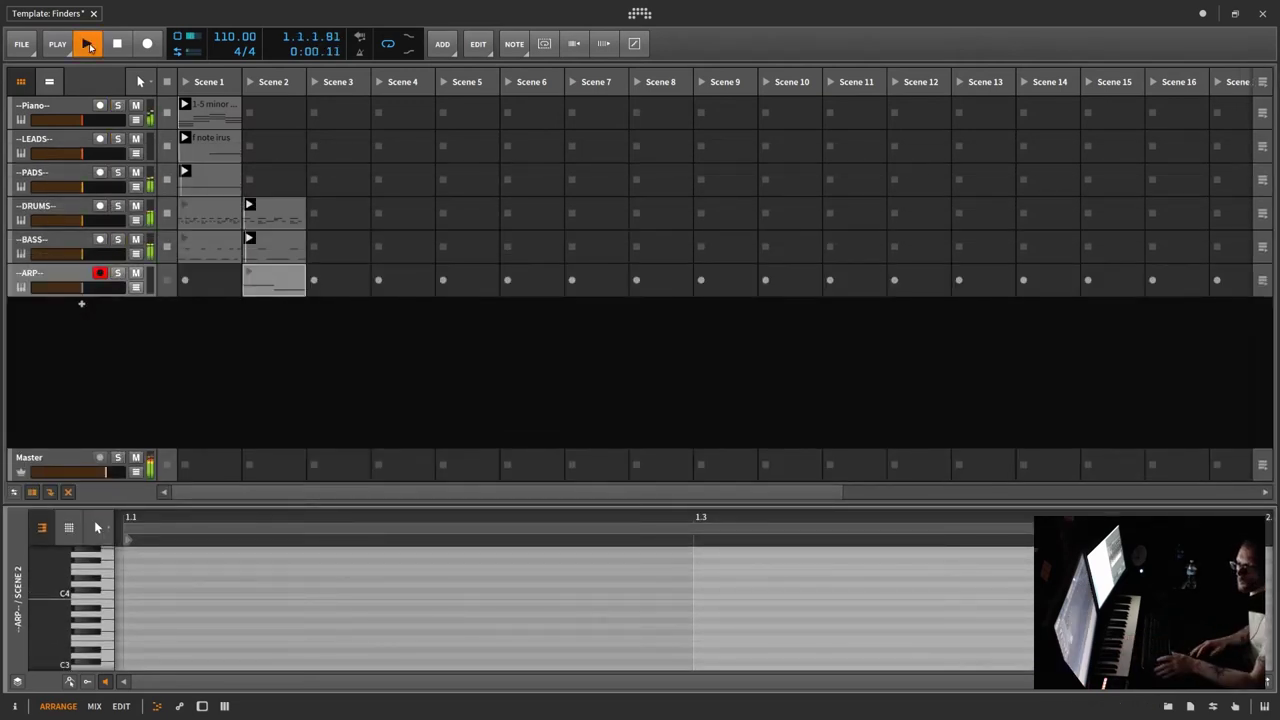
{"action": "left_click", "coordinate": [249, 272]}
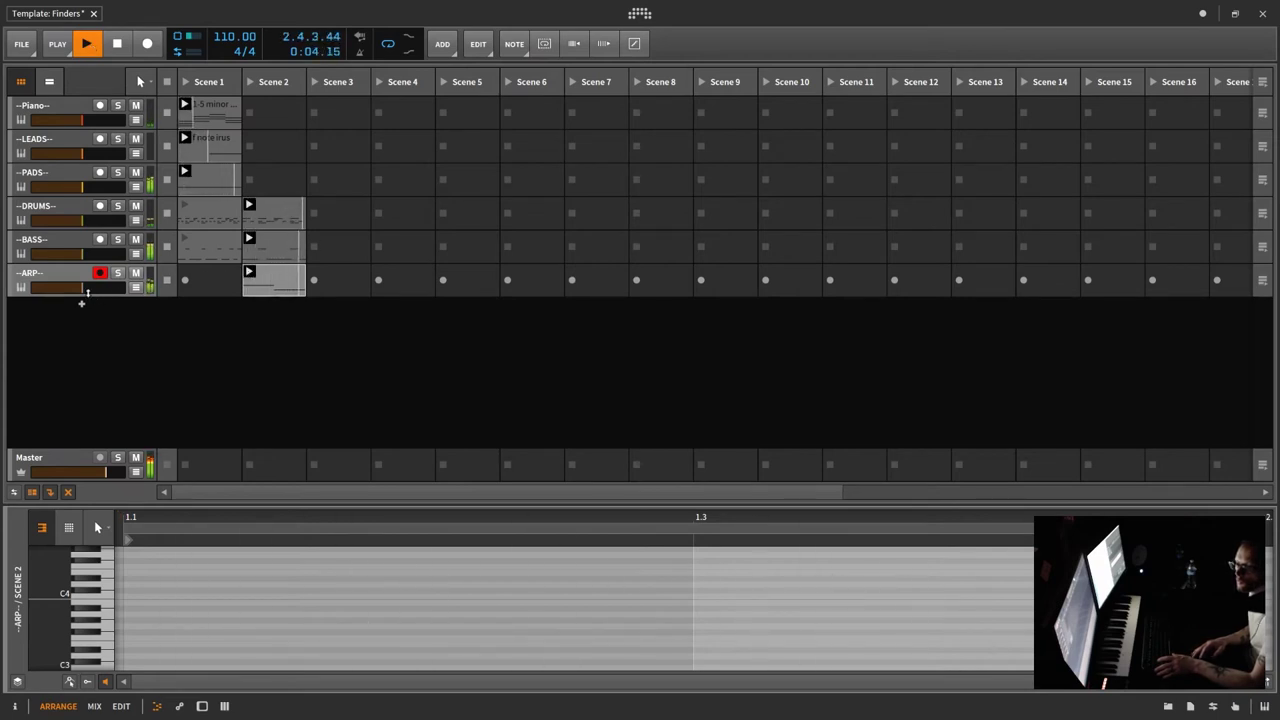
{"action": "left_click_drag", "start_coordinate": [84, 292], "coordinate": [104, 288]}
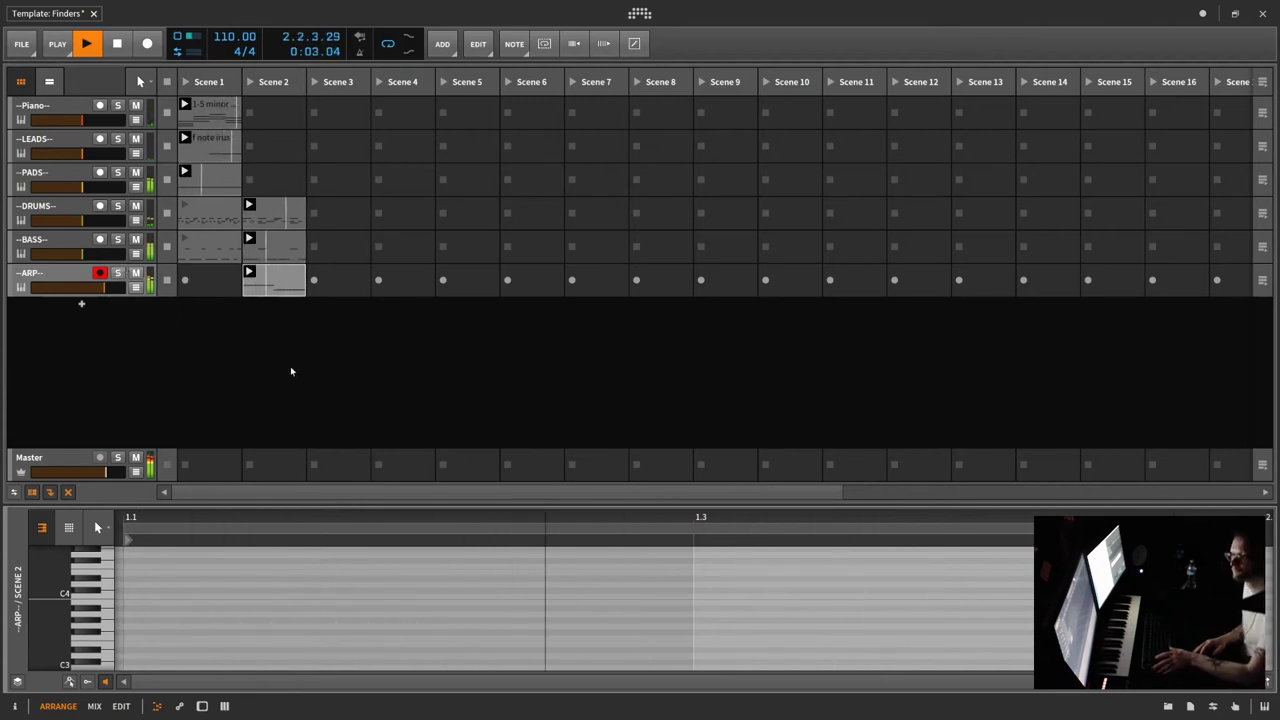
{"action": "key", "text": "space"}
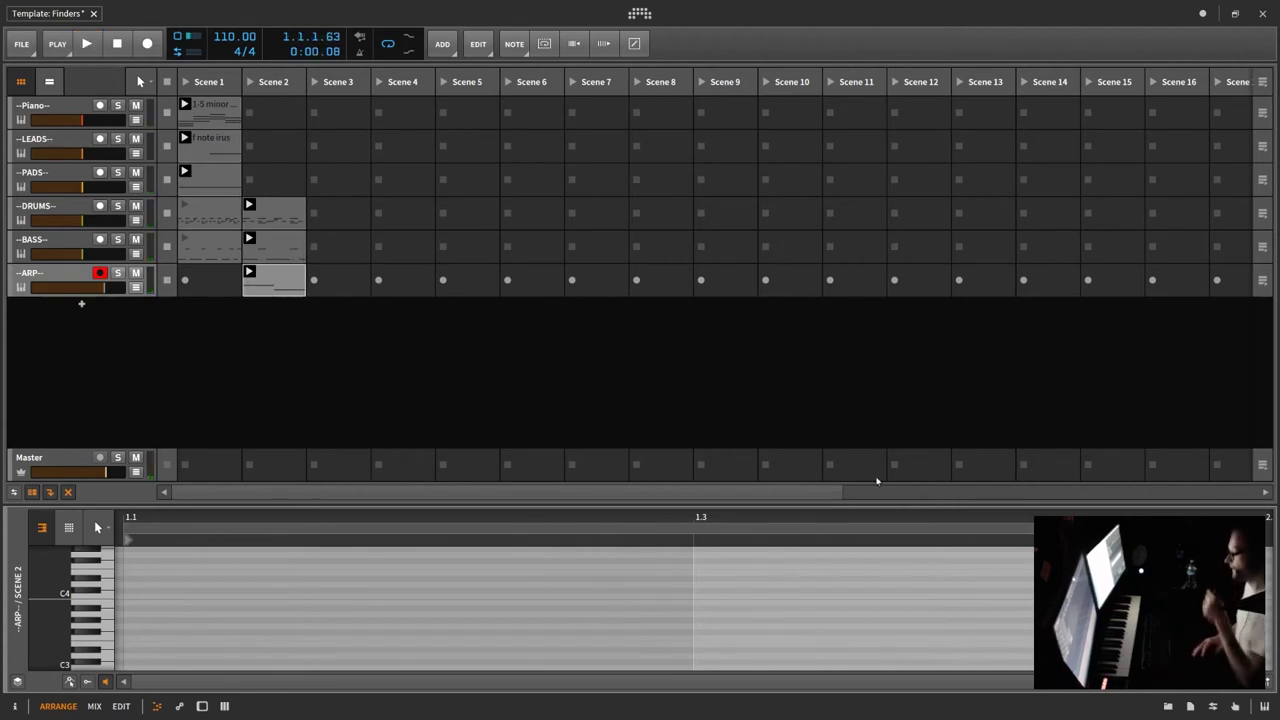
{"action": "left_click_drag", "start_coordinate": [842, 502], "coordinate": [835, 360]}
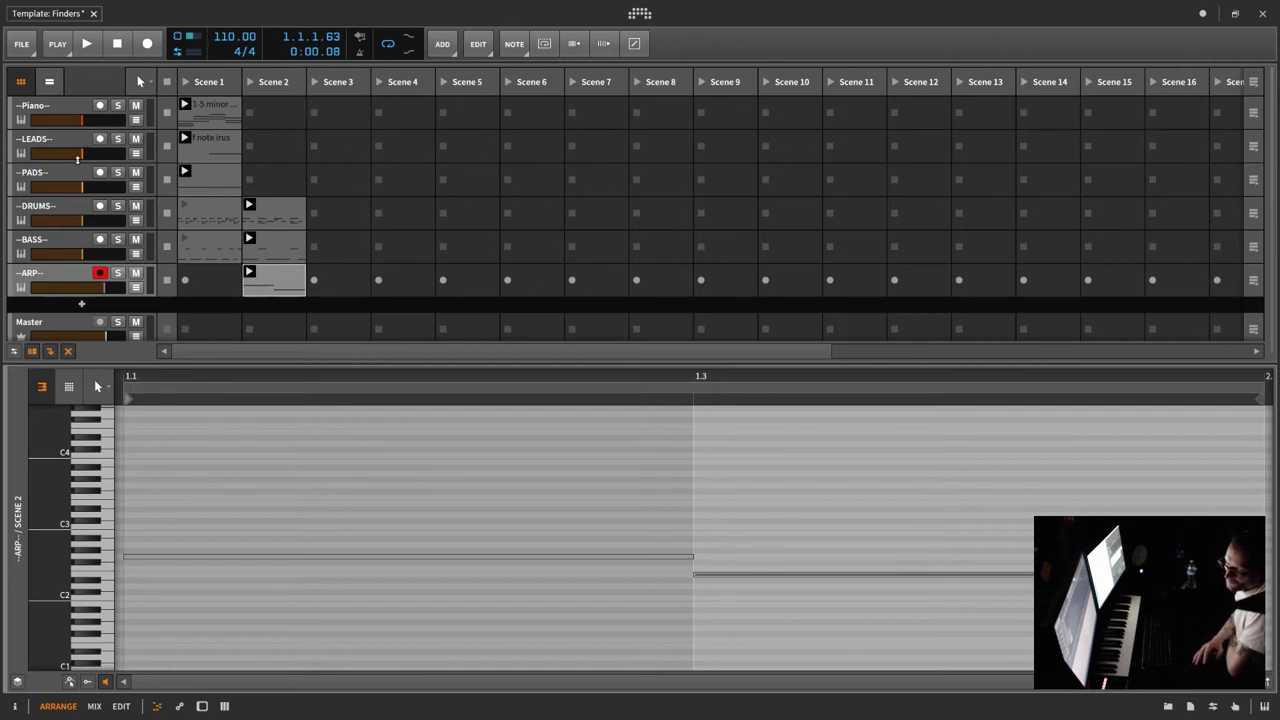
{"action": "left_click", "coordinate": [76, 142]}
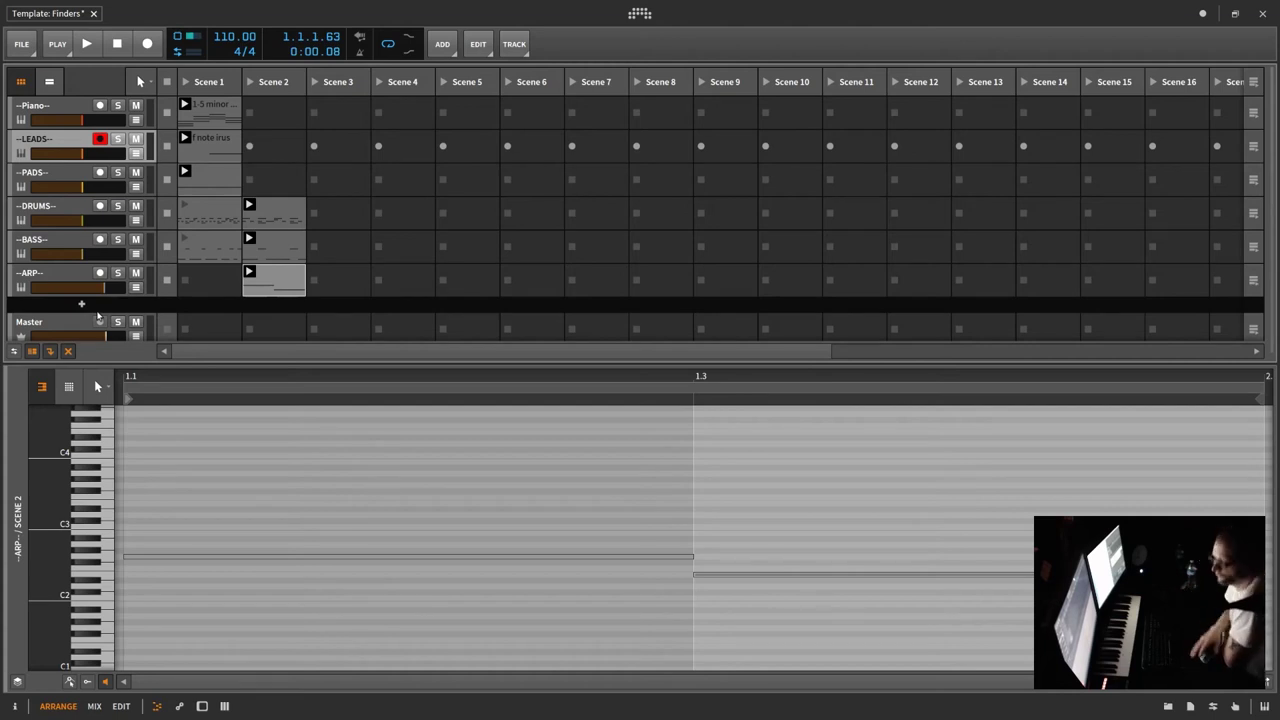
{"action": "left_click", "coordinate": [270, 207]}
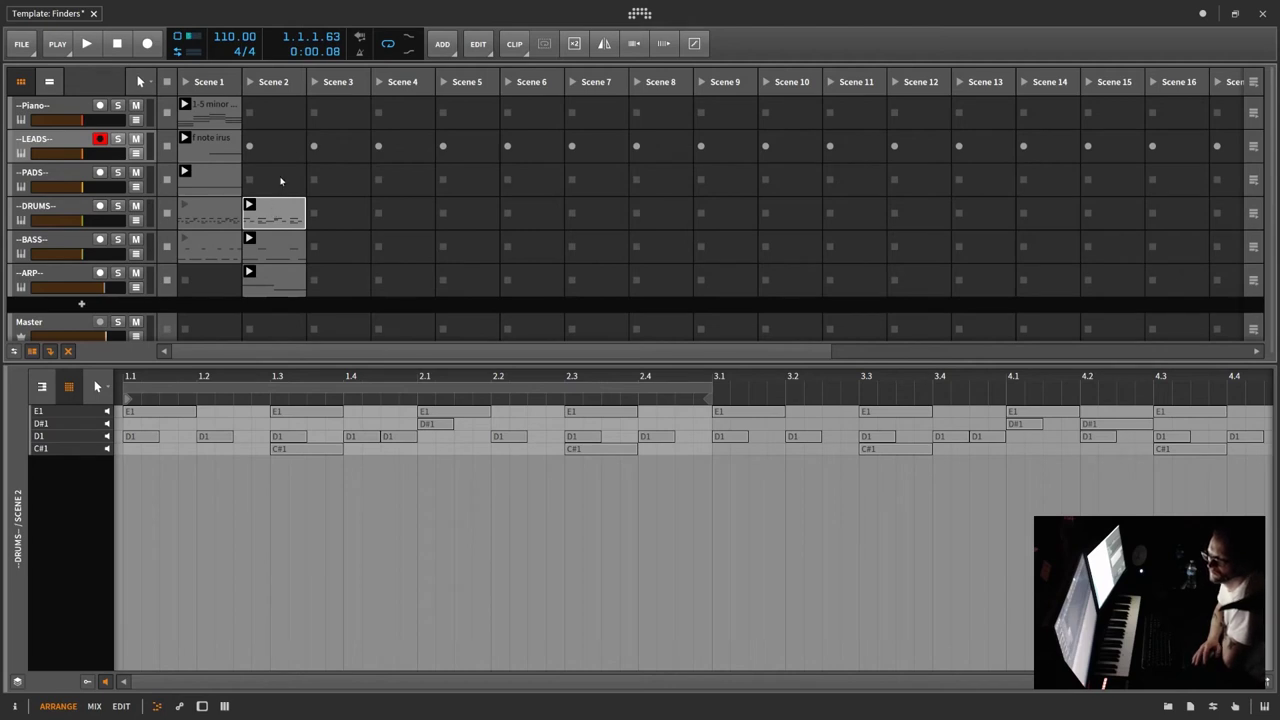
{"action": "left_click", "coordinate": [289, 175]}
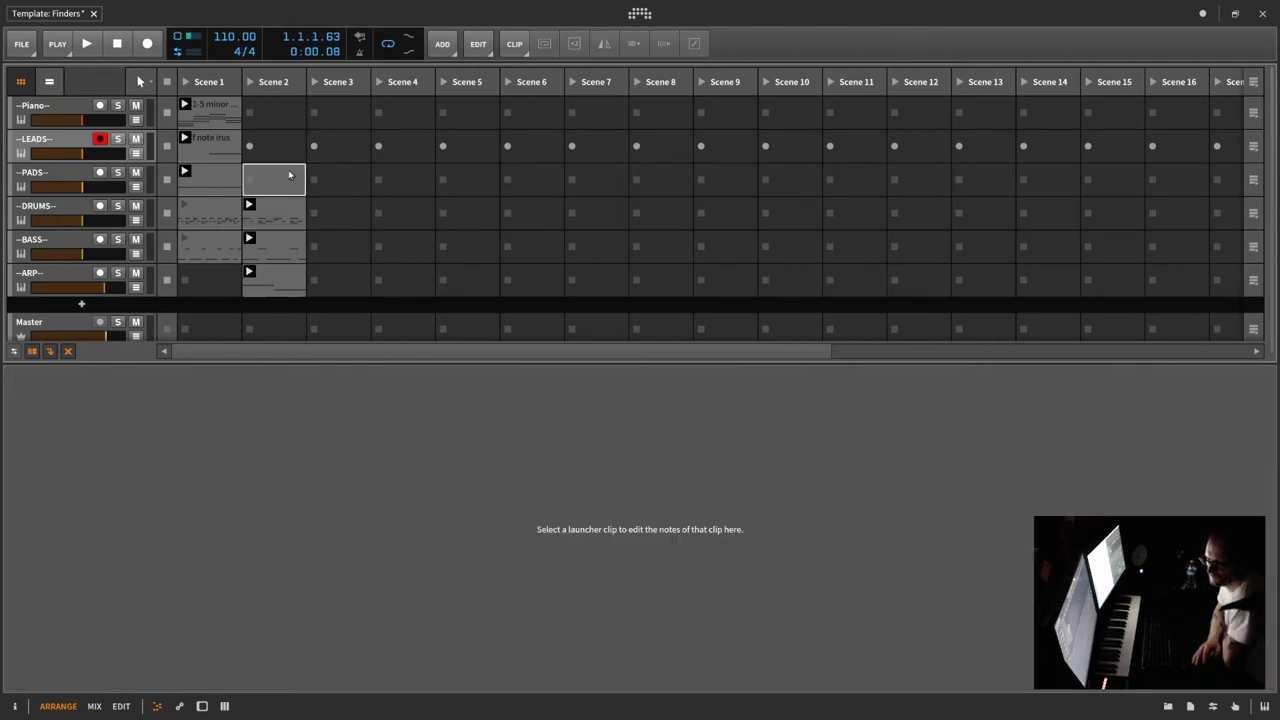
{"action": "left_click", "coordinate": [76, 210]}
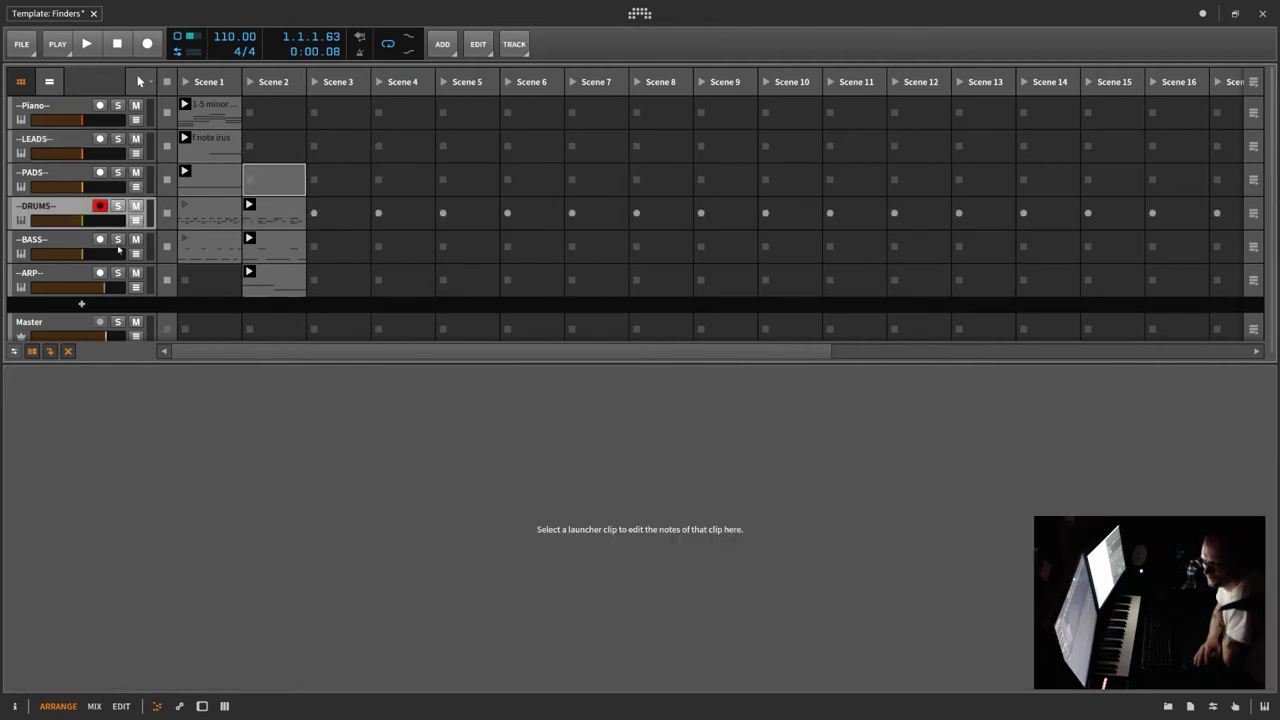
{"action": "left_click_drag", "start_coordinate": [146, 360], "coordinate": [136, 503]}
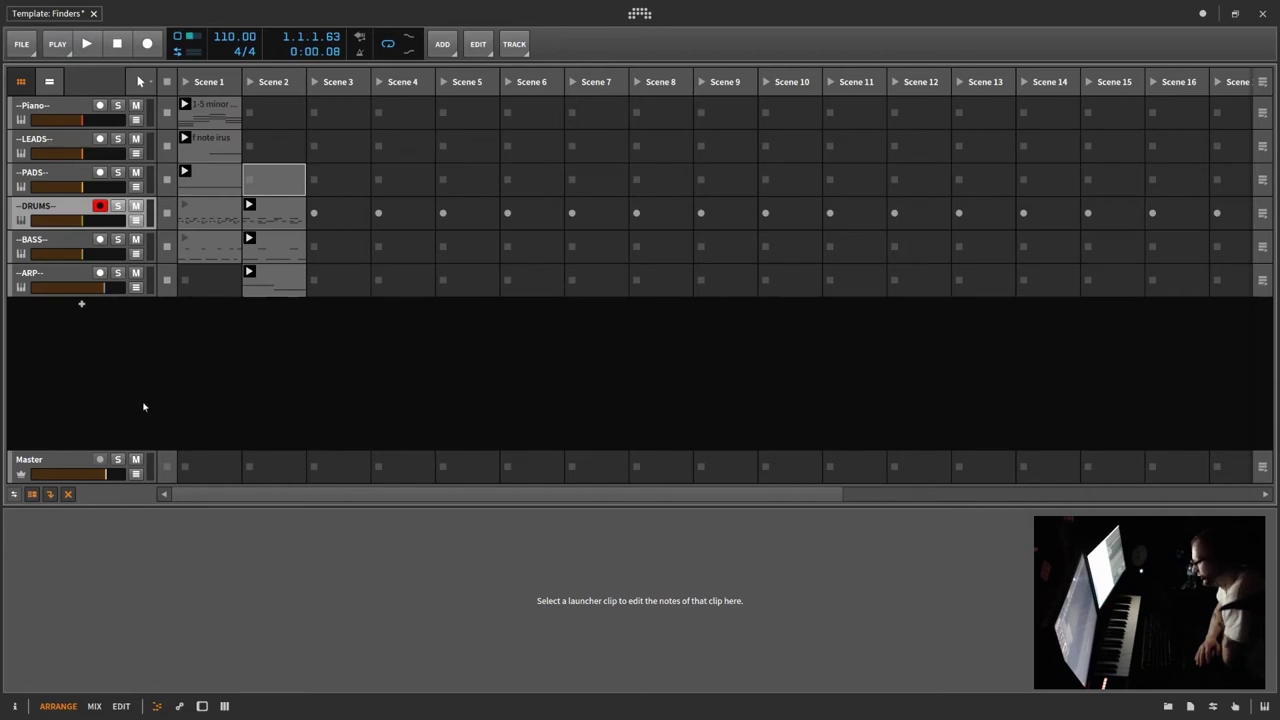
Show the device chain of the PADS track.
{"action": "left_click", "coordinate": [61, 173]}
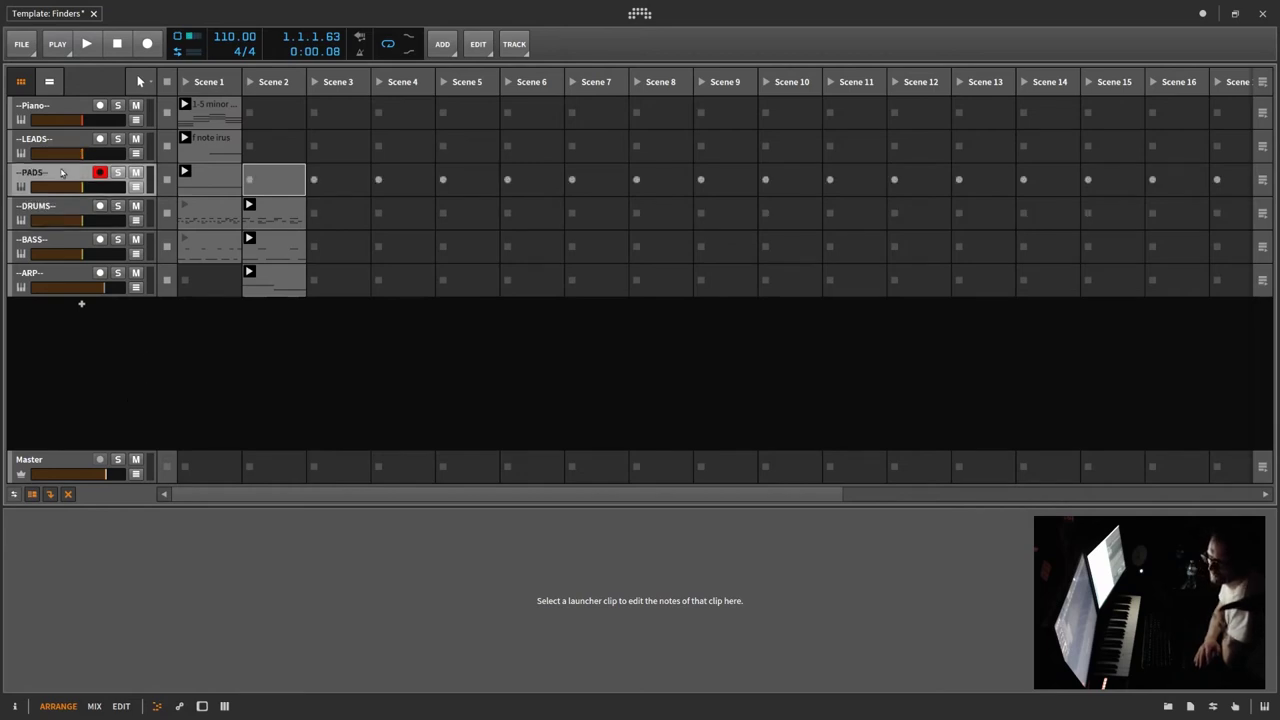
{"action": "key", "text": "d"}
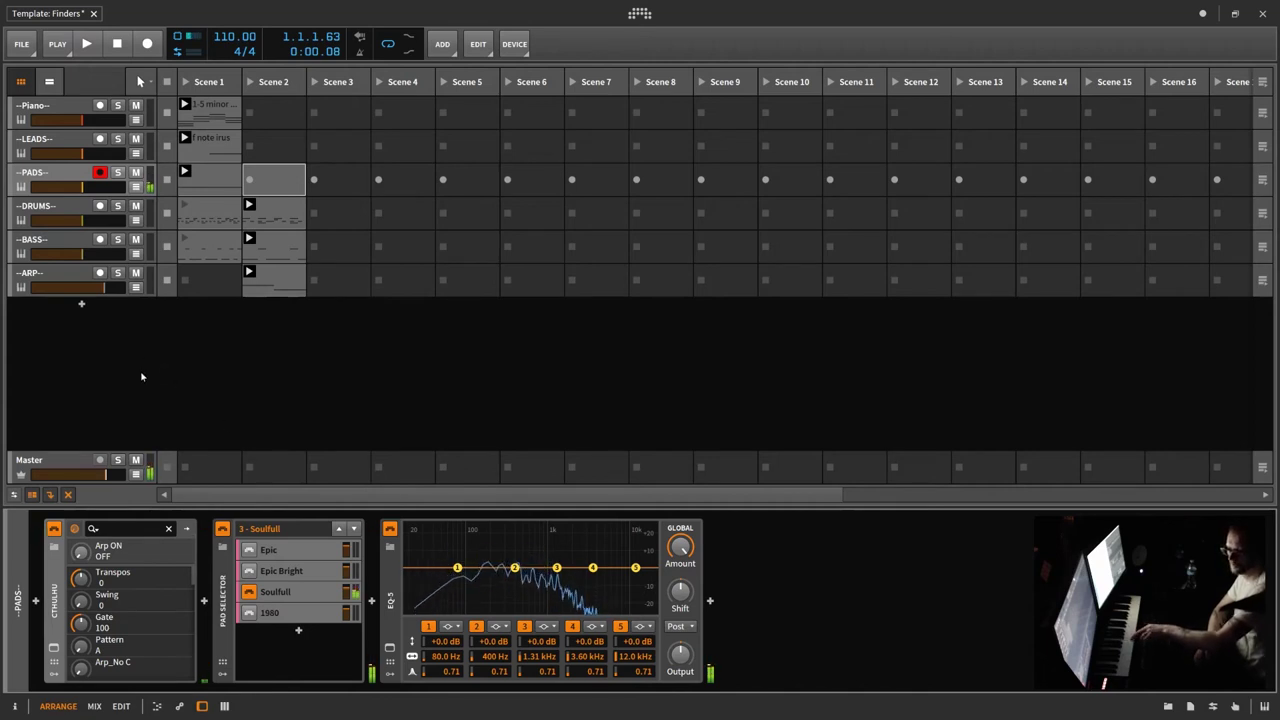
{"action": "left_click", "coordinate": [62, 180]}
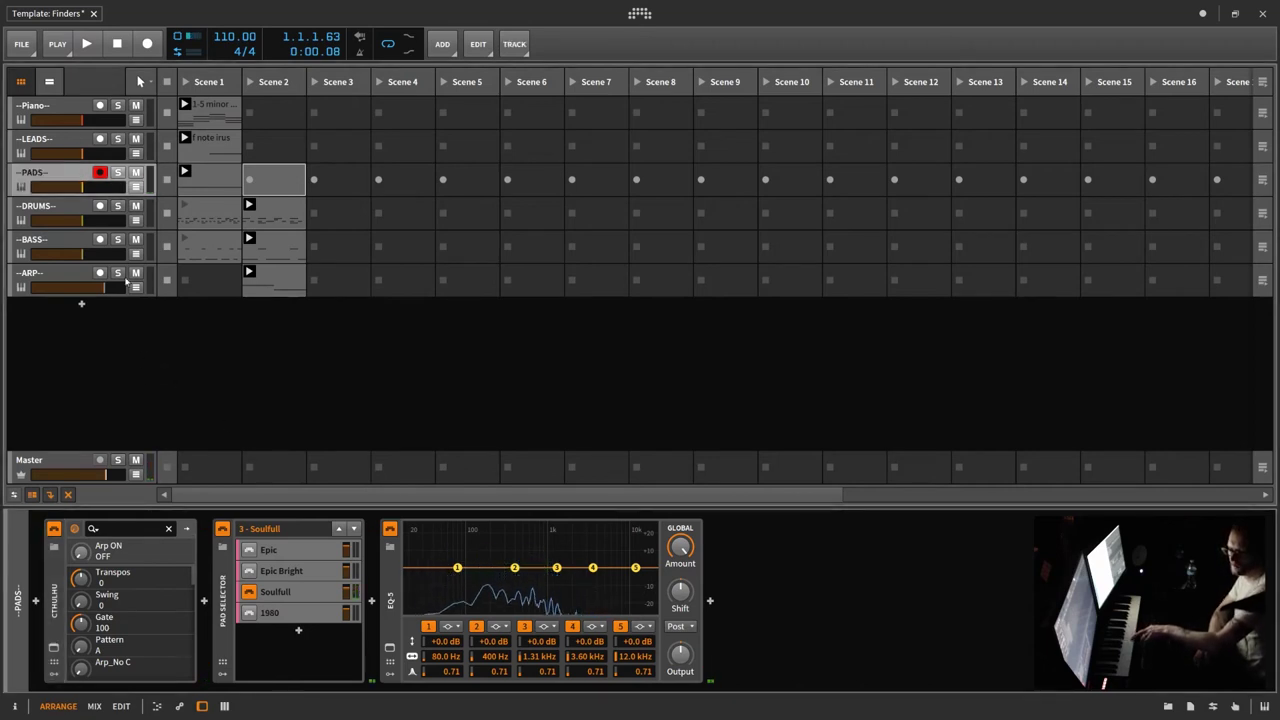
View the ANA 2 plug-in window of the Pad Selector's Epic layer, and close it.
{"action": "left_click", "coordinate": [274, 550]}
{"action": "left_click", "coordinate": [279, 551]}
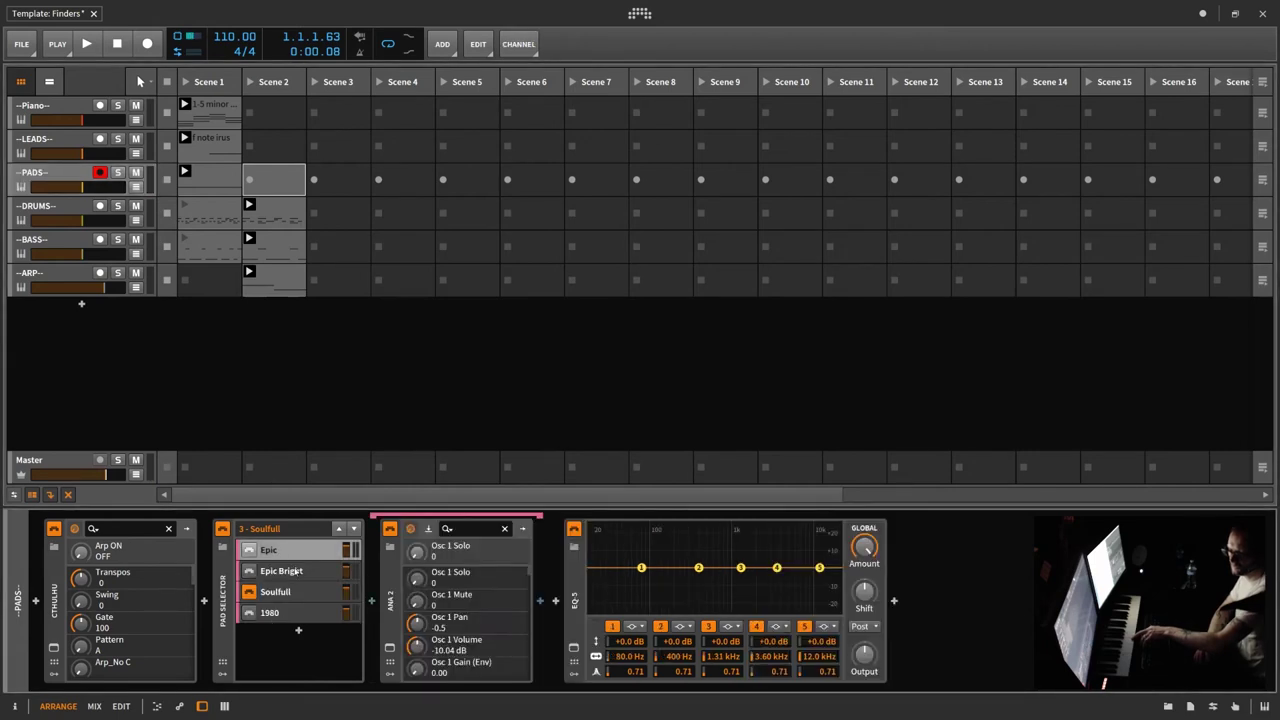
{"action": "left_click", "coordinate": [390, 648]}
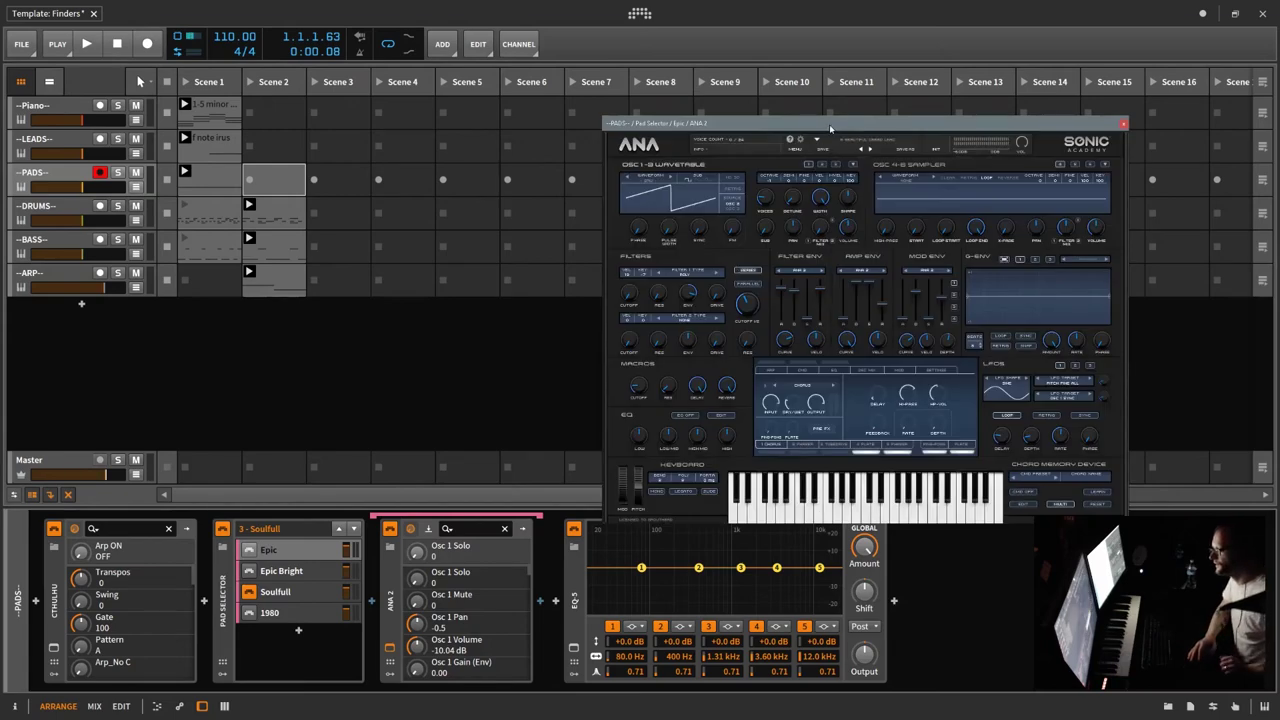
{"action": "left_click_drag", "start_coordinate": [830, 128], "coordinate": [659, 219]}
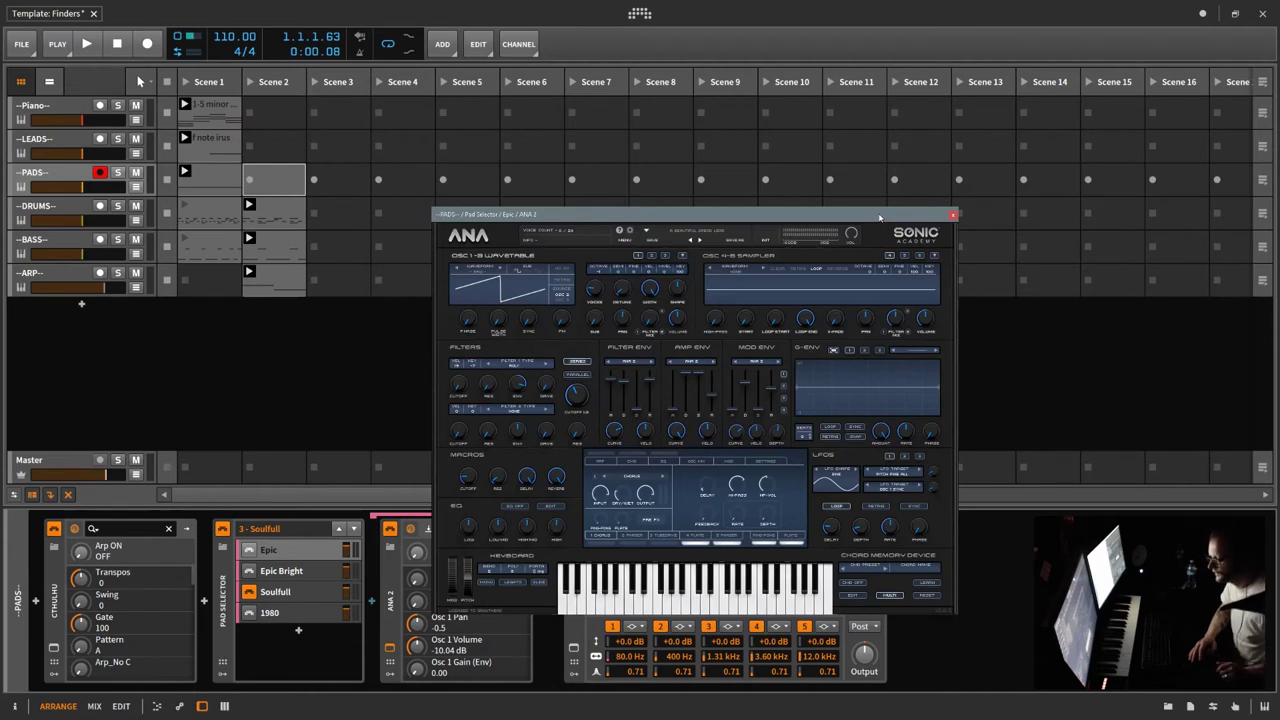
{"action": "left_click_drag", "start_coordinate": [879, 217], "coordinate": [870, 190]}
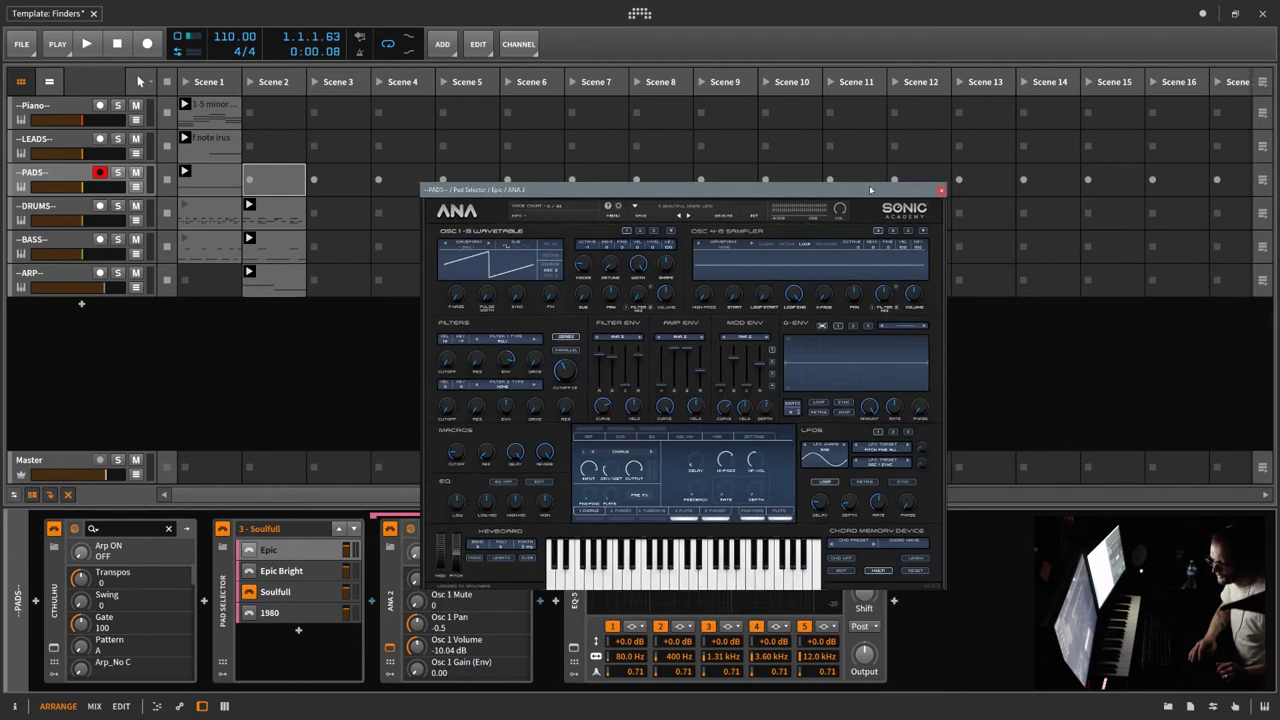
{"action": "left_click", "coordinate": [941, 191]}
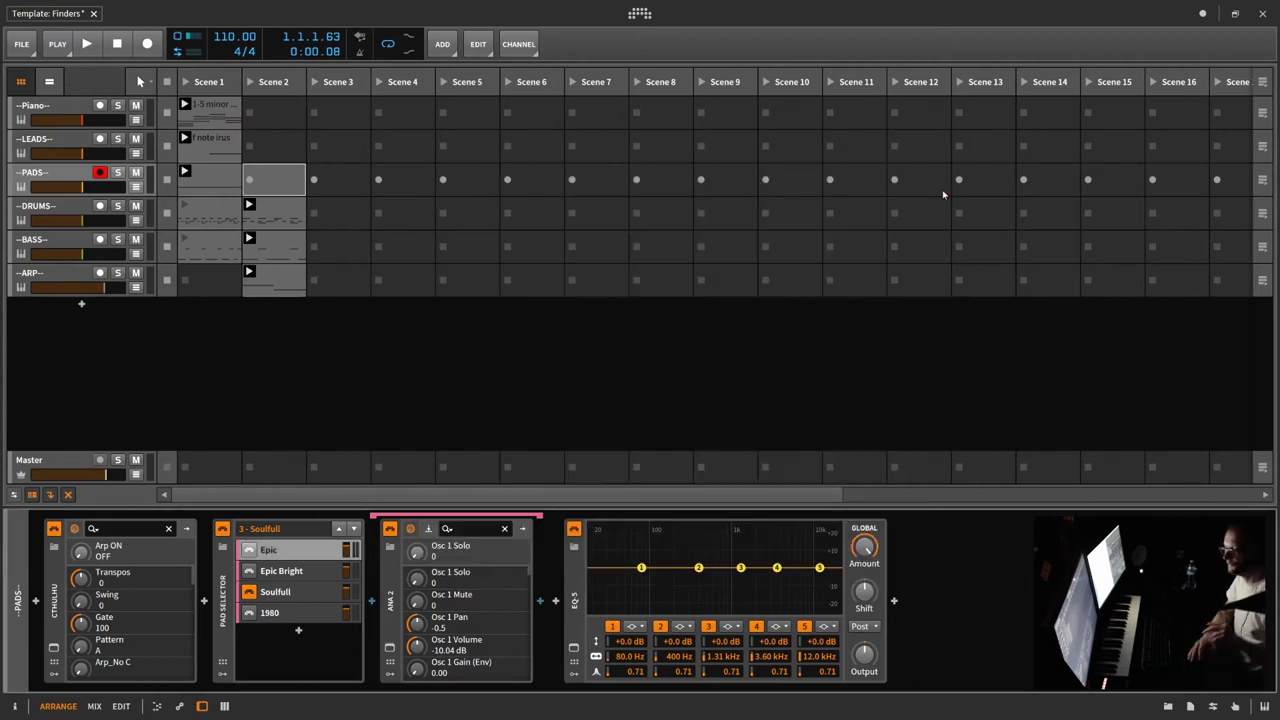
View the devices inside the Epic Bright and Soulfull layers, and return to the Epic layer.
{"action": "left_click", "coordinate": [278, 578]}
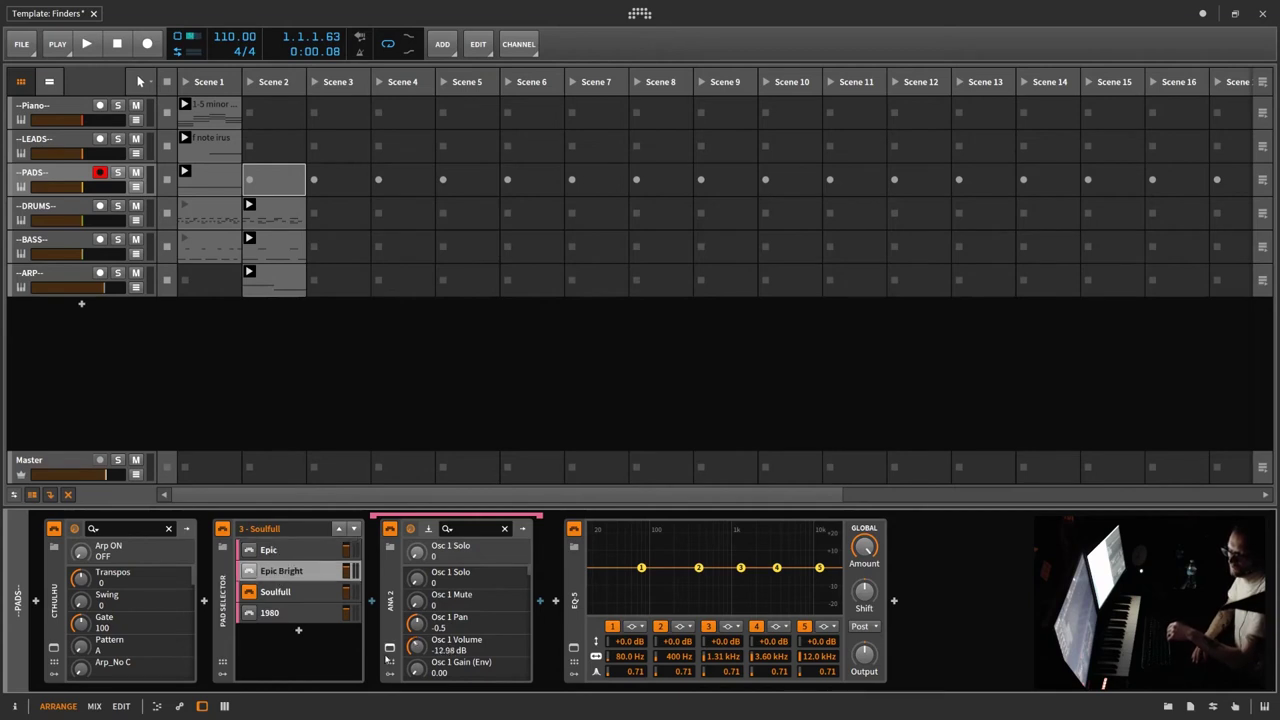
{"action": "left_click", "coordinate": [277, 597]}
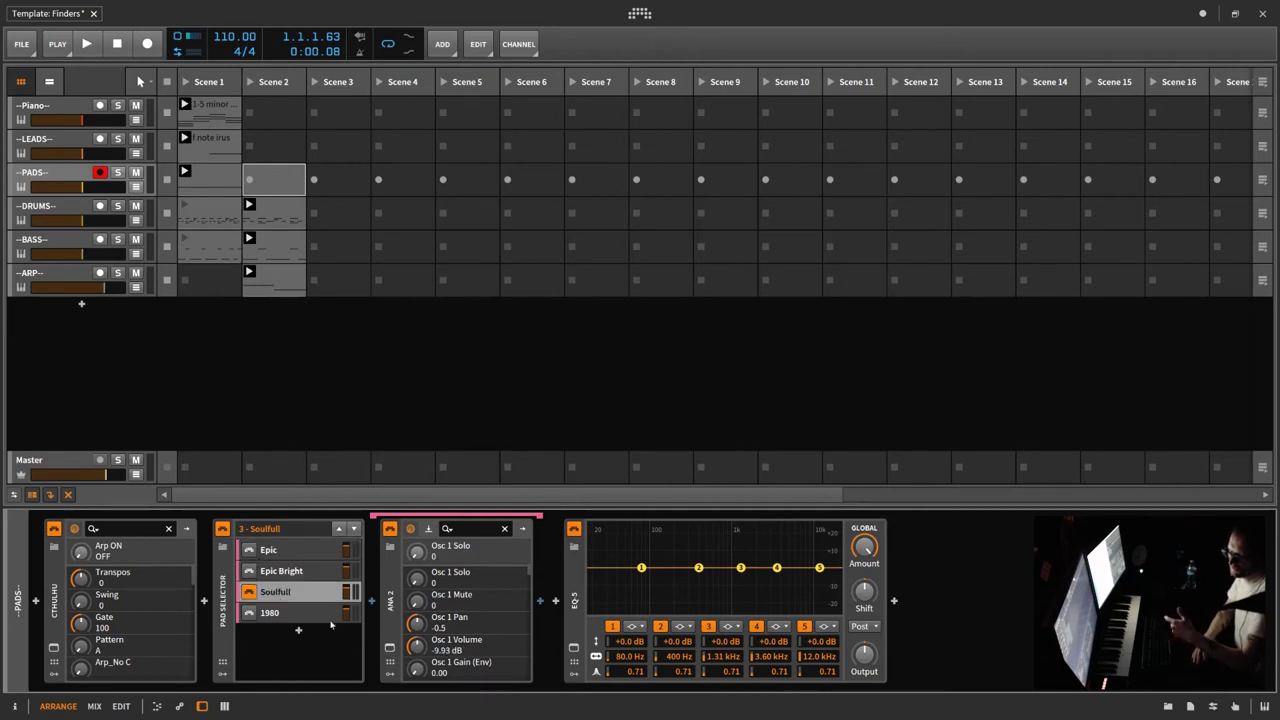
{"action": "left_click", "coordinate": [302, 551]}
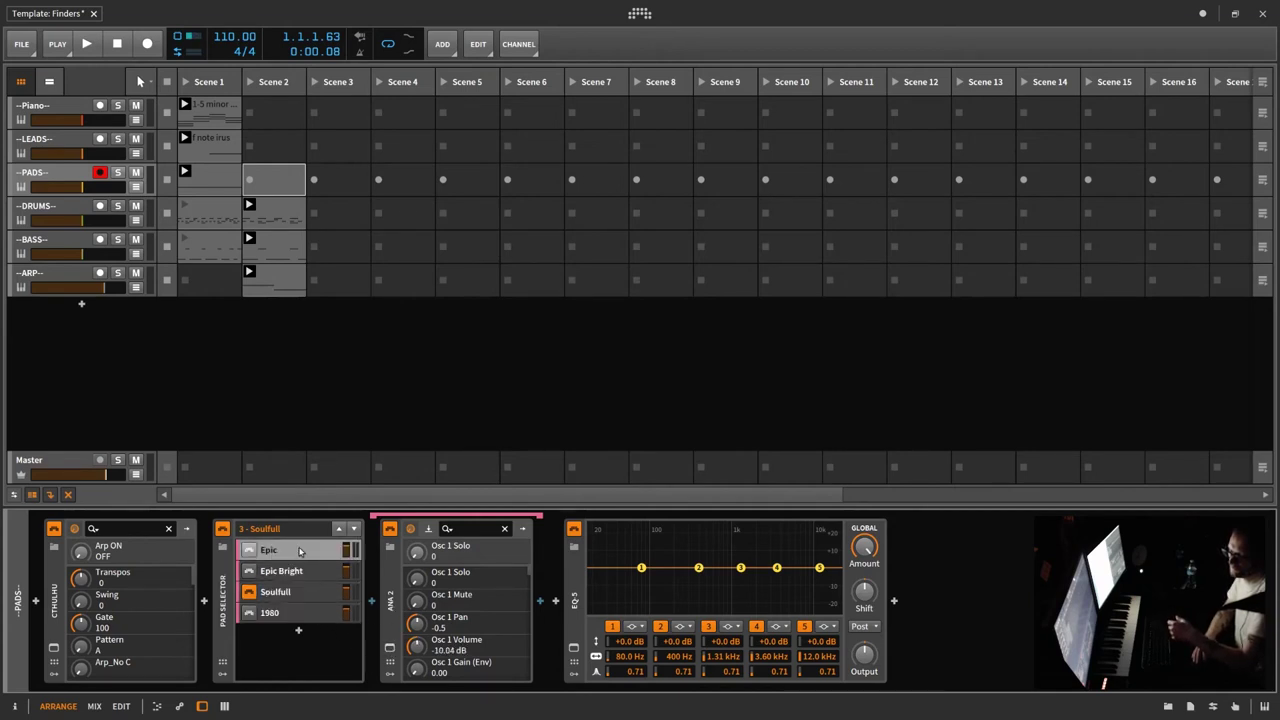
Audition Epic, Epic Bright and Soulfull in the Pad Selector, and leave 1980 active.
{"action": "left_click", "coordinate": [249, 551]}
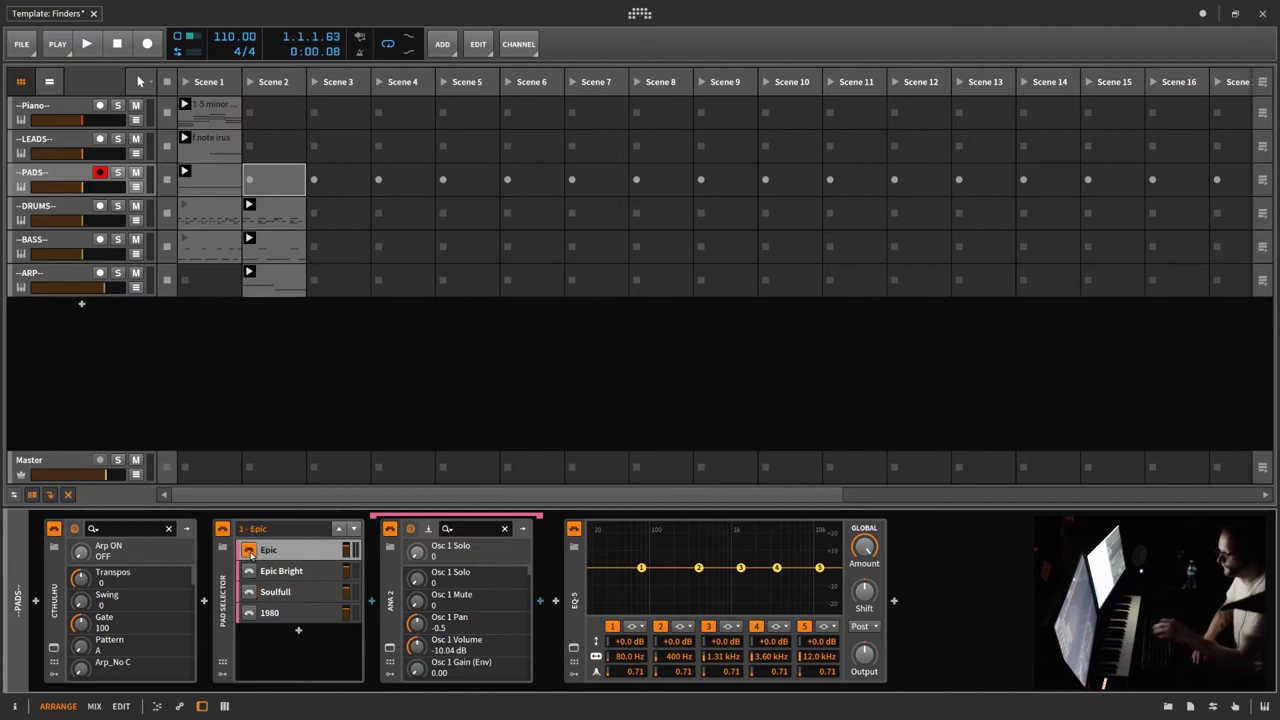
{"action": "left_click", "coordinate": [249, 571]}
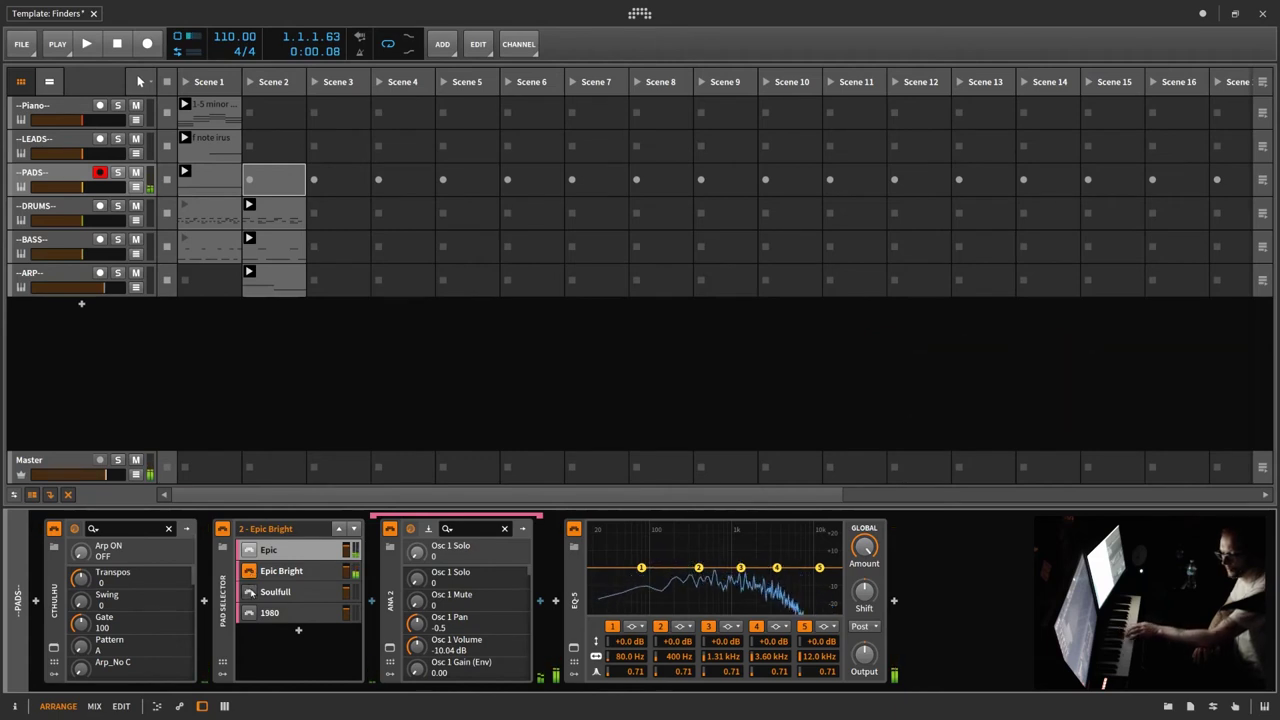
{"action": "left_click", "coordinate": [250, 592]}
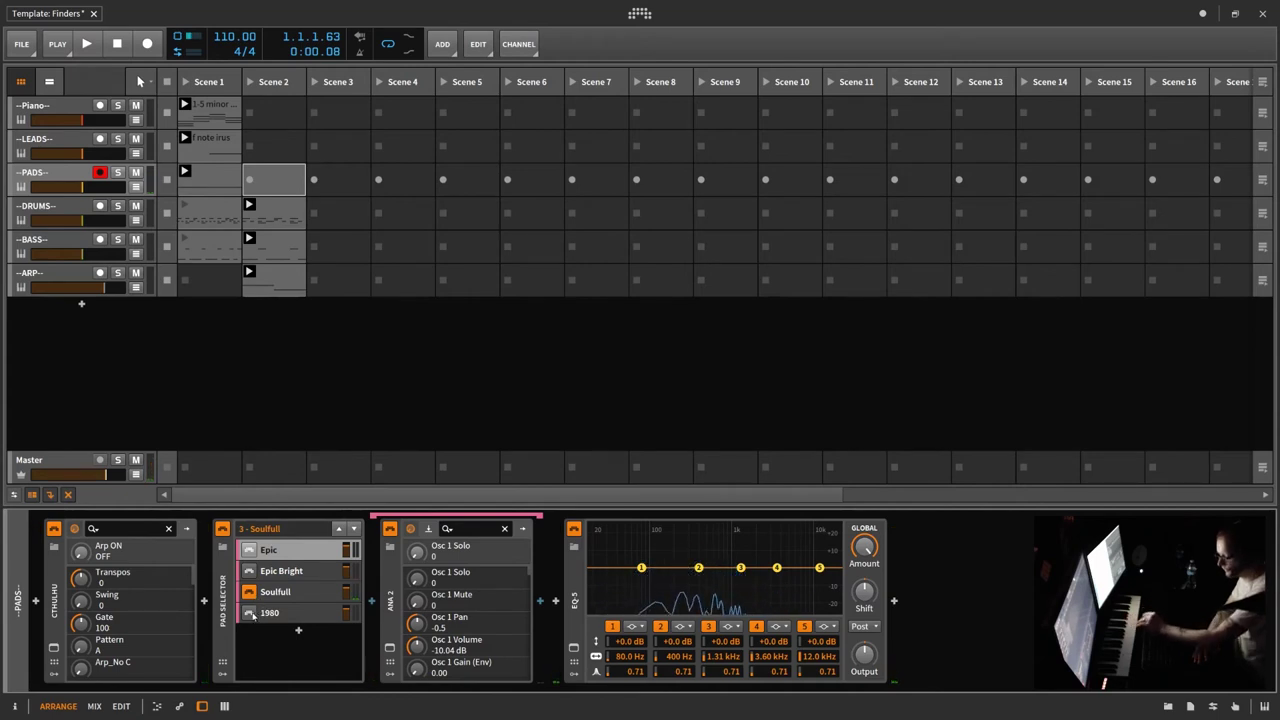
{"action": "left_click", "coordinate": [253, 616]}
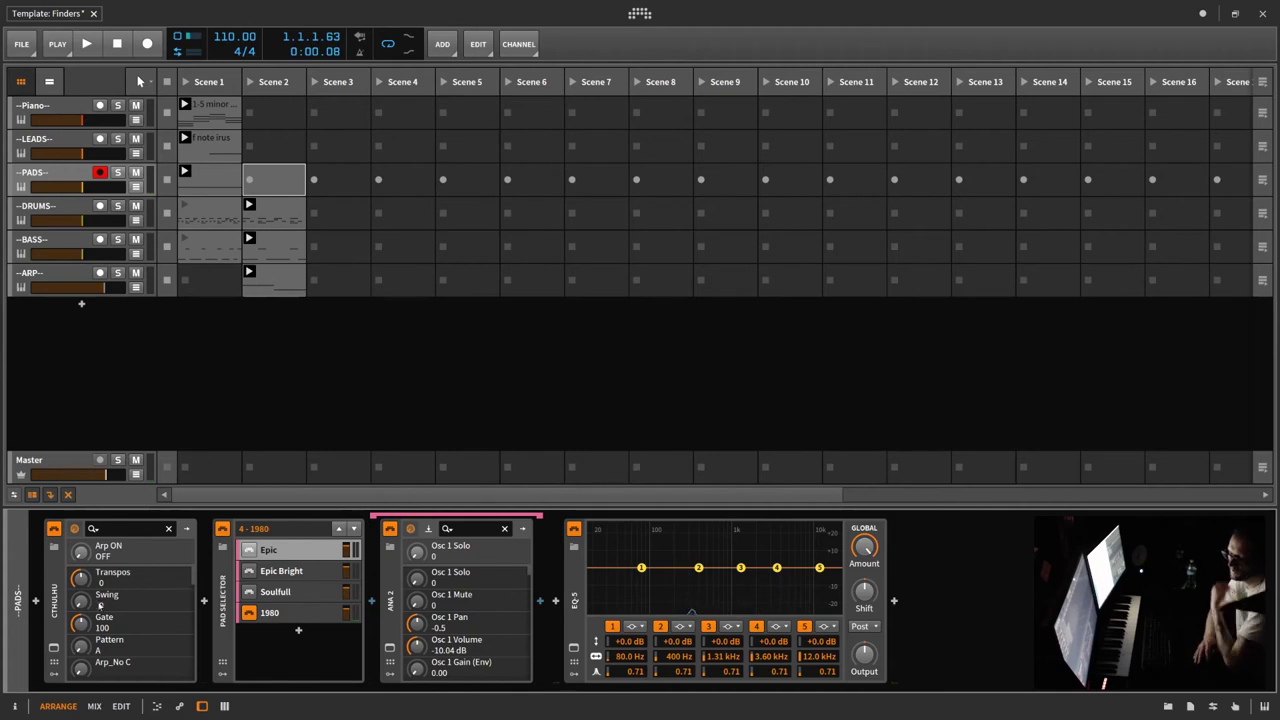
Open the Cthulhu plug-in window on the PADS track and browse the ADSR OVO Cthulhu Chord Presets without loading one.
{"action": "left_click", "coordinate": [53, 647]}
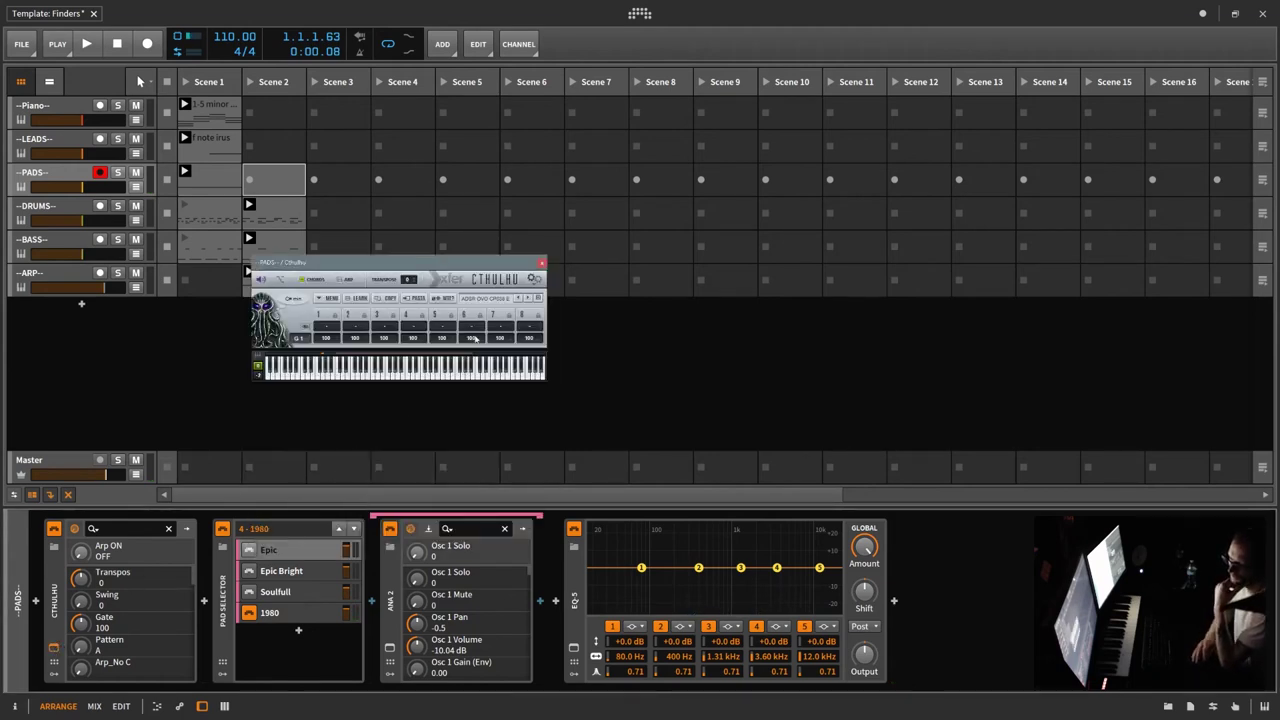
{"action": "left_click", "coordinate": [512, 302]}
{"action": "mouse_move", "coordinate": [517, 346]}
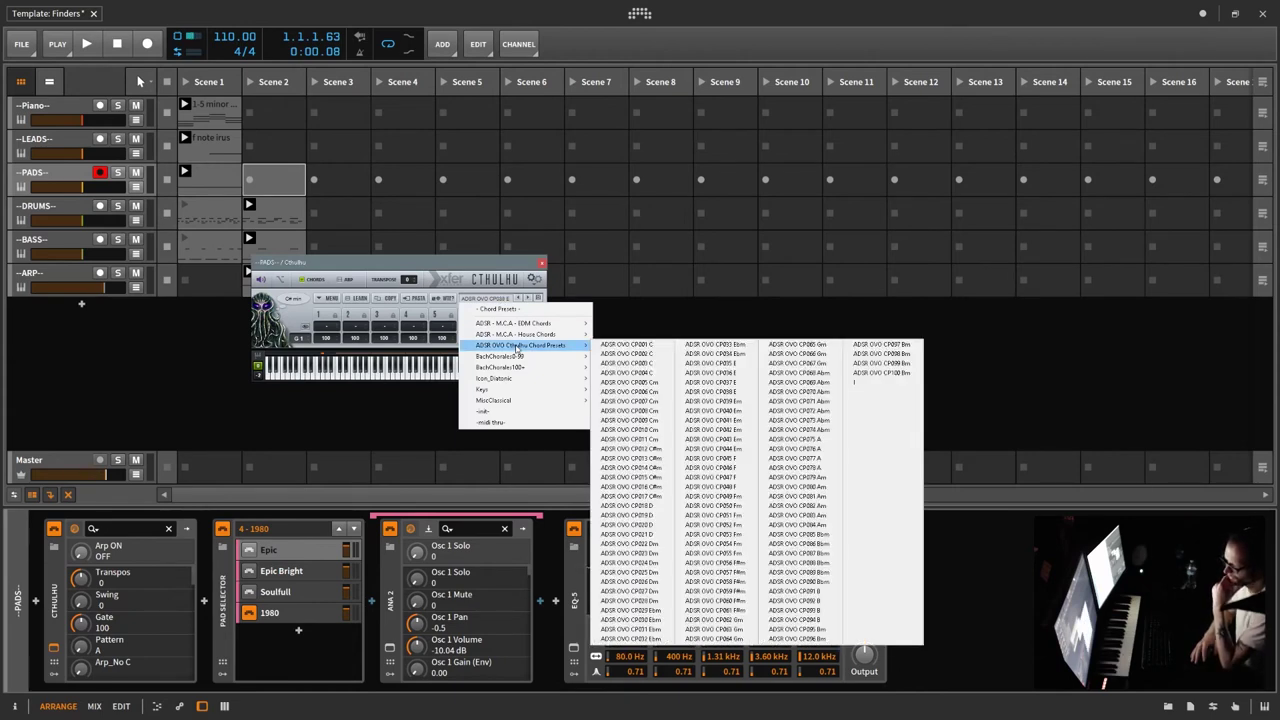
{"action": "left_click", "coordinate": [400, 413]}
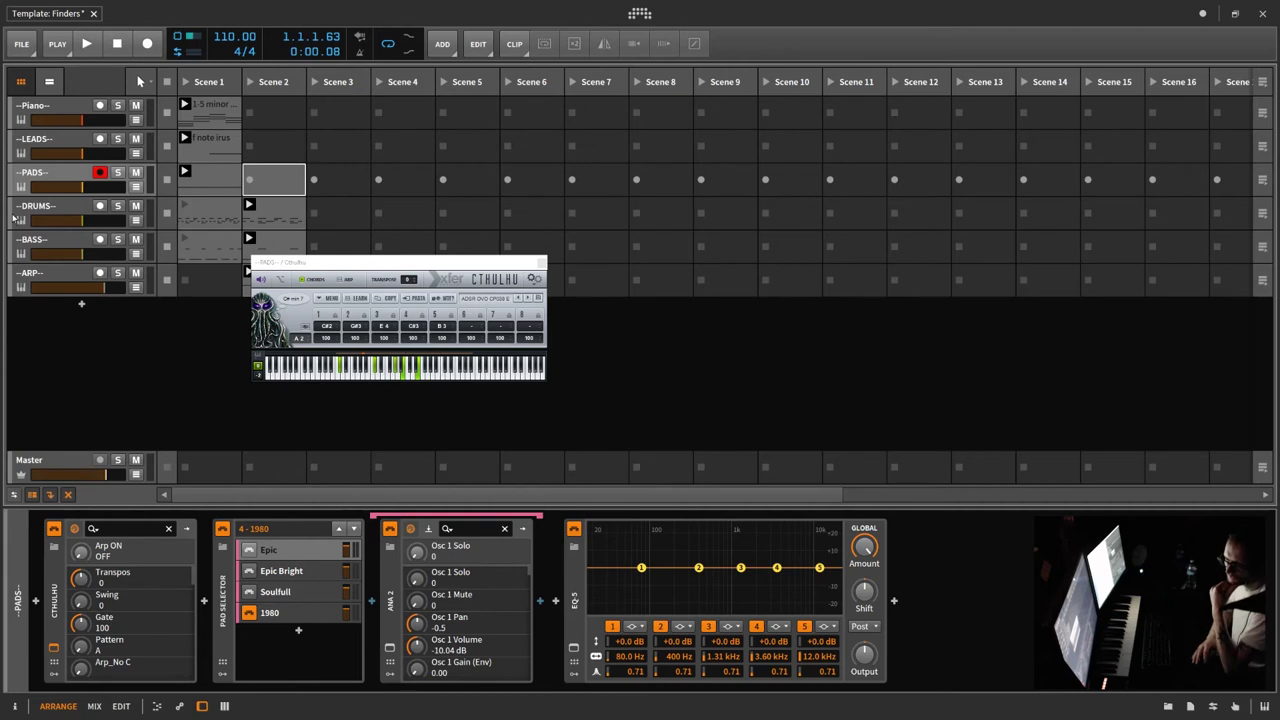
View the devices in the Chime Pluck and iZotope Iris 2 layers on the LEADS track, and make iZotope Iris 2 active.
{"action": "left_click", "coordinate": [57, 146]}
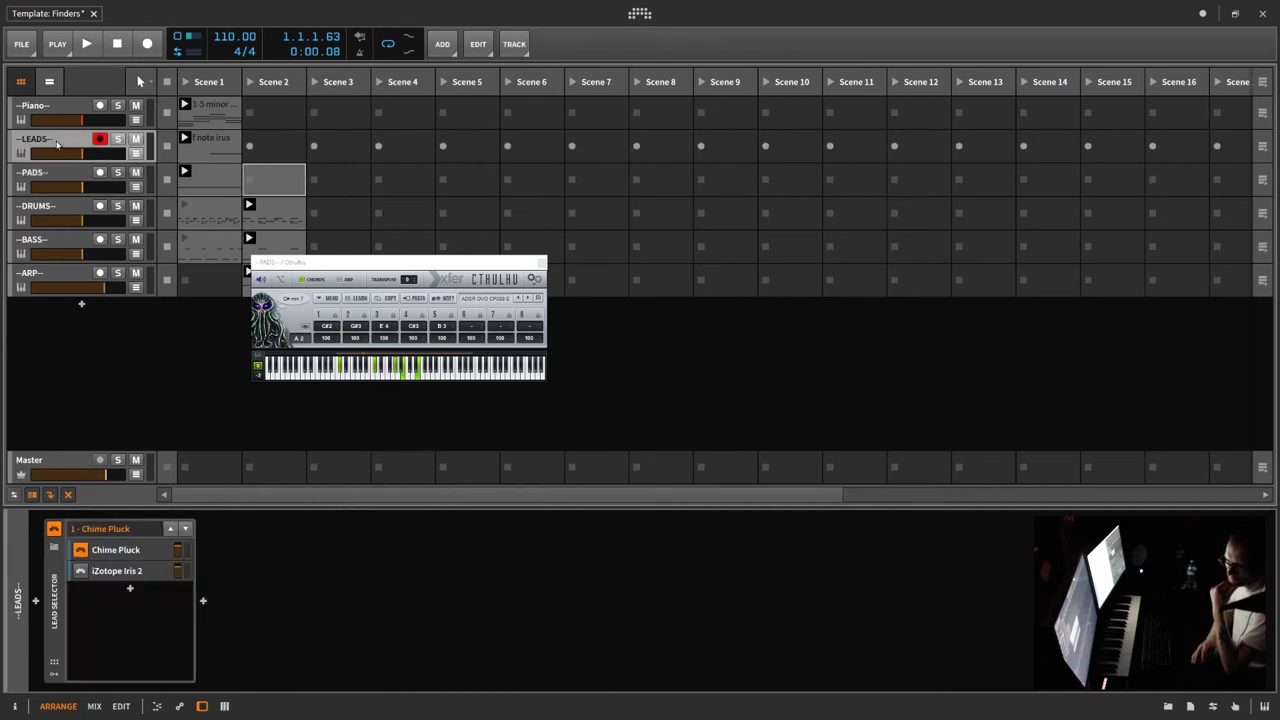
{"action": "left_click", "coordinate": [129, 554]}
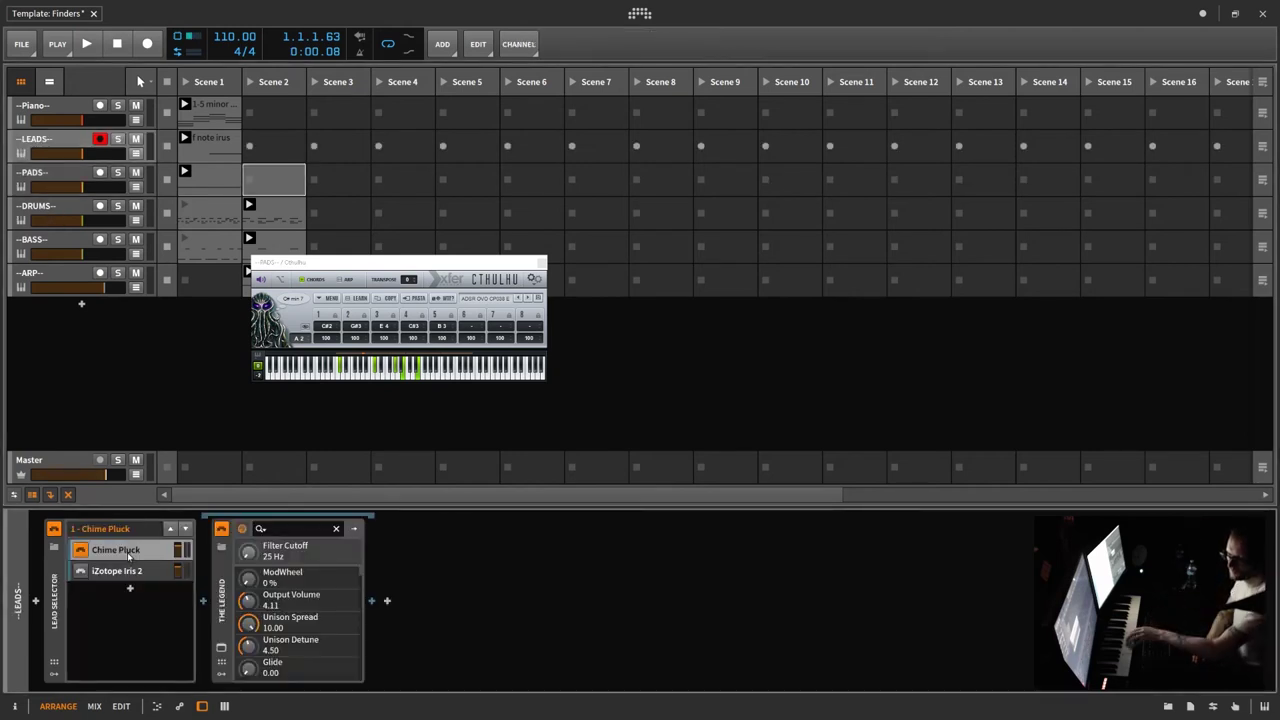
{"action": "left_click", "coordinate": [131, 576]}
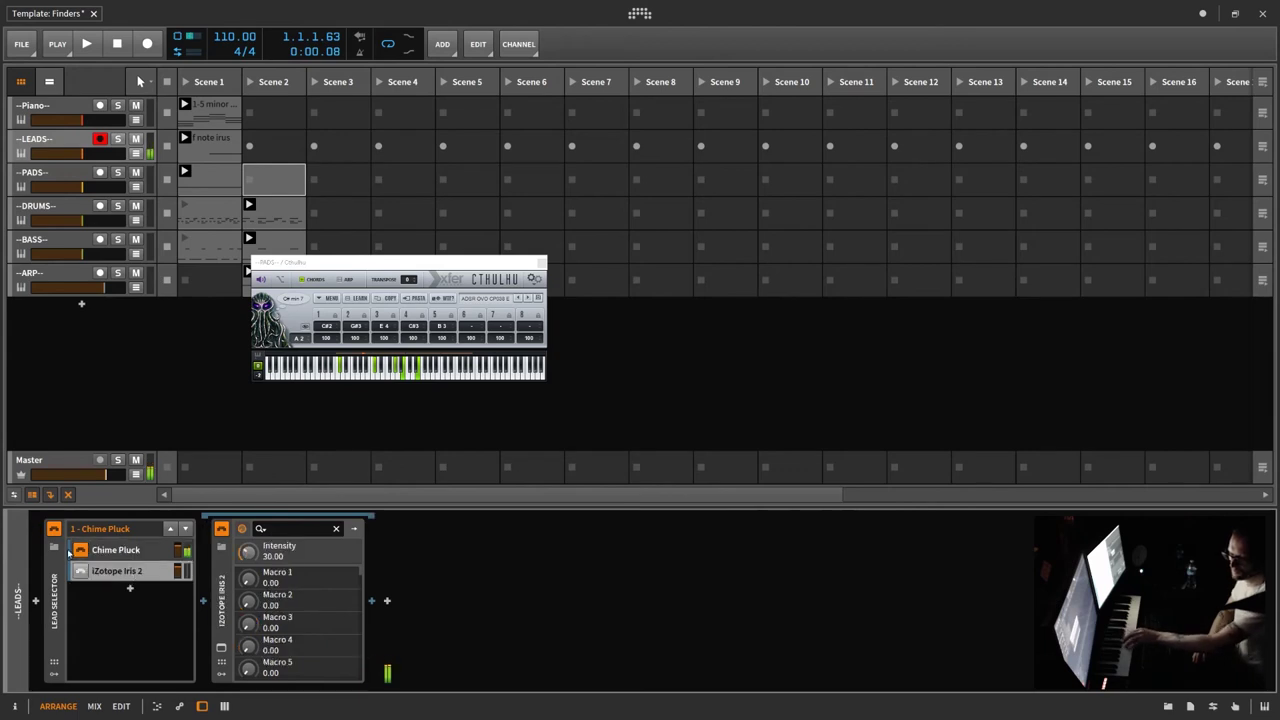
{"action": "left_click", "coordinate": [81, 571]}
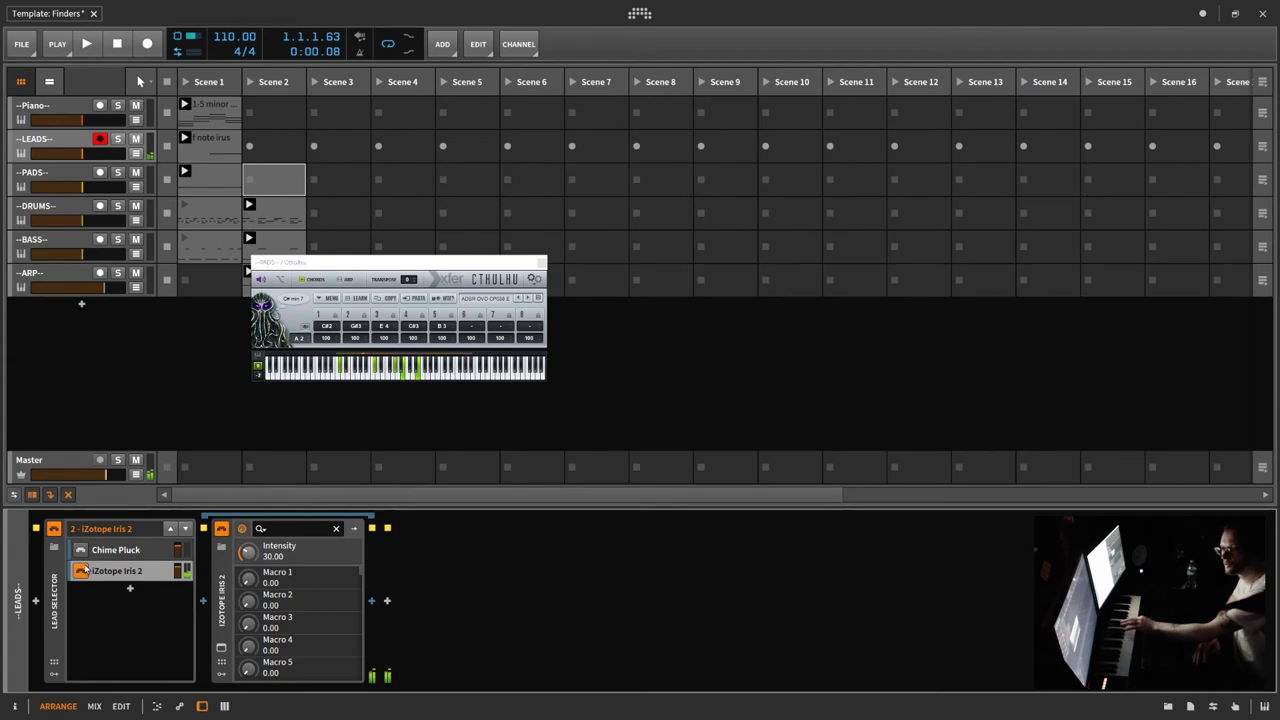
Audition the Bass Selector's layers on the BASS track, including Drone Bass, Dirty Fuzzy, Scratchy Alive and Analog Deep, and leave Angry Hoover active.
{"action": "left_click", "coordinate": [73, 243]}
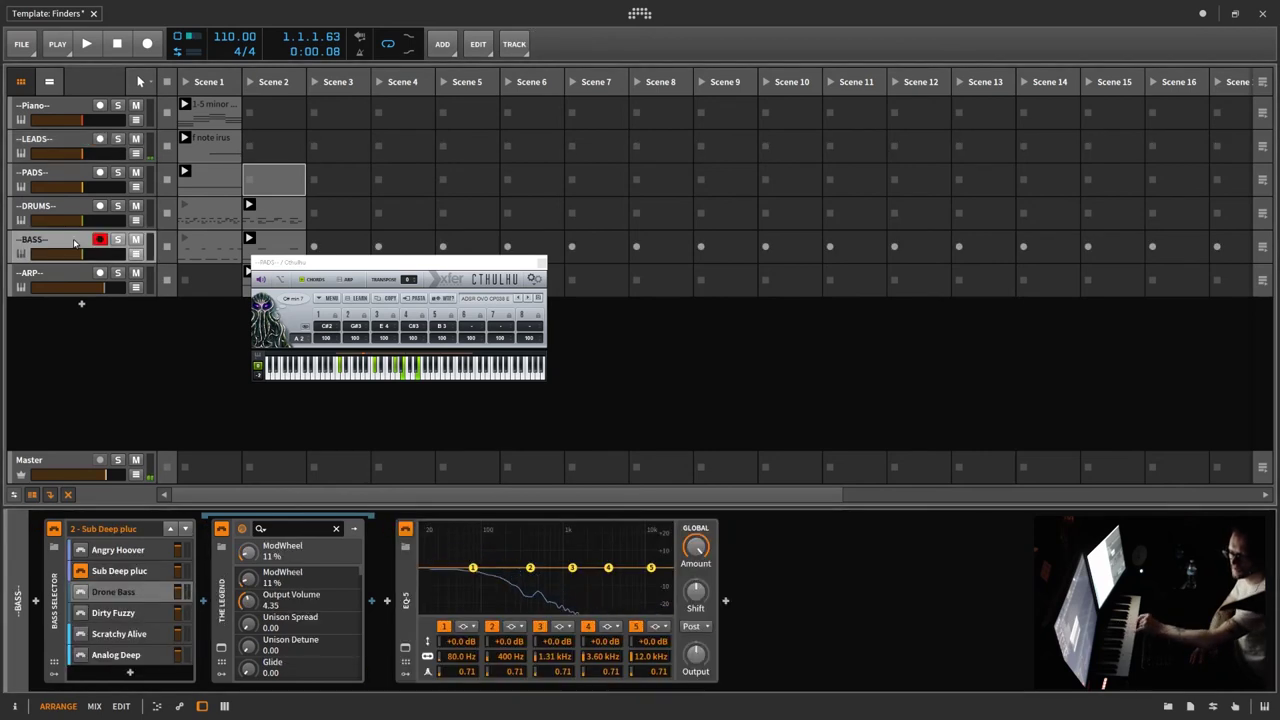
{"action": "left_click", "coordinate": [82, 551]}
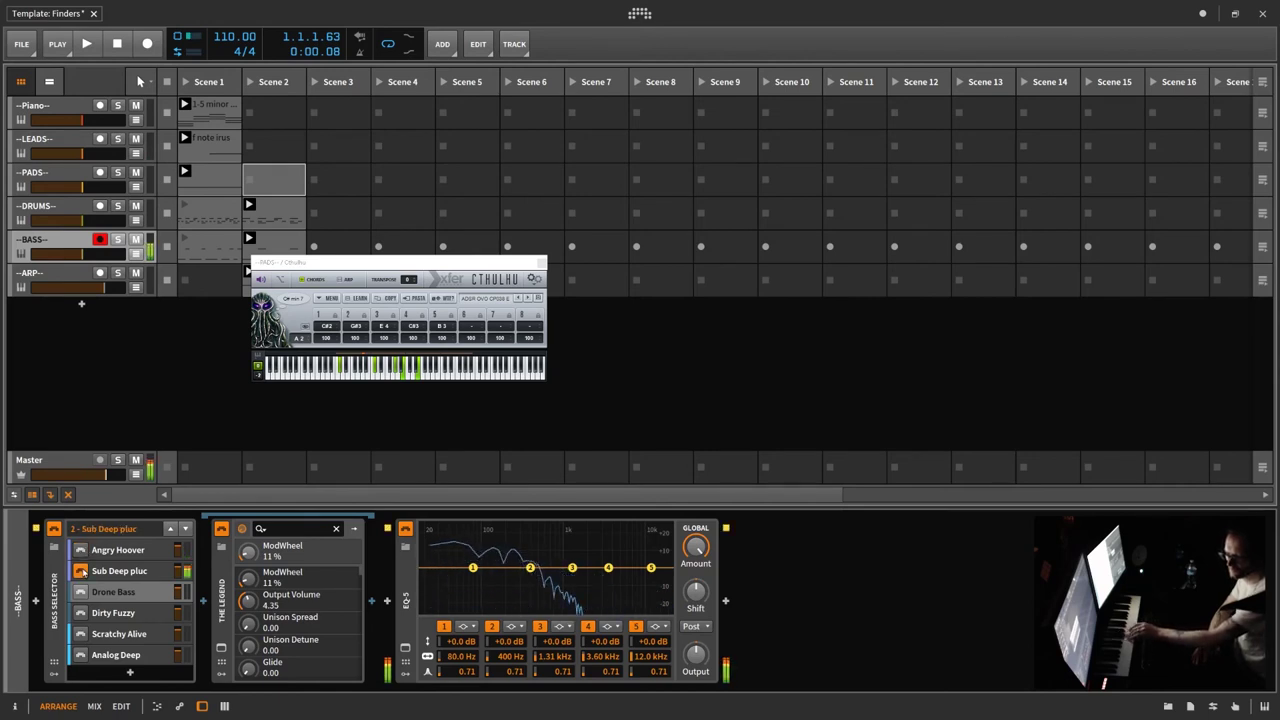
{"action": "left_click", "coordinate": [80, 591]}
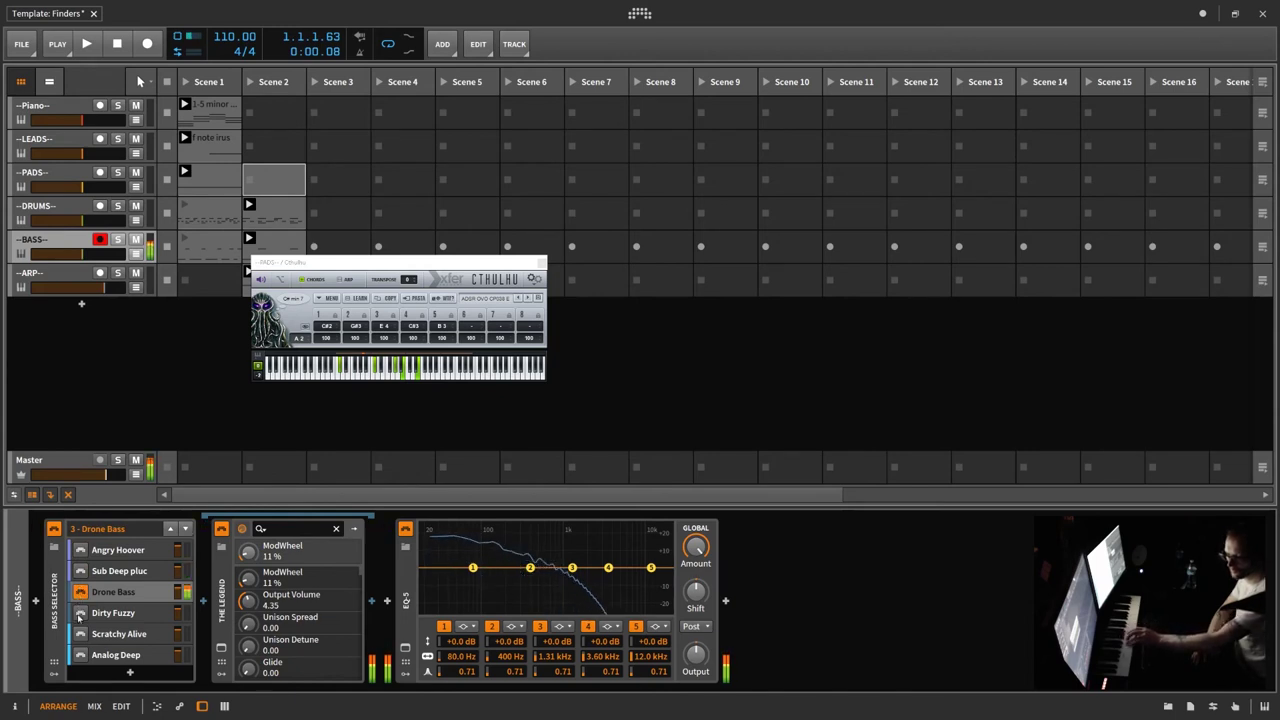
{"action": "left_click", "coordinate": [79, 614]}
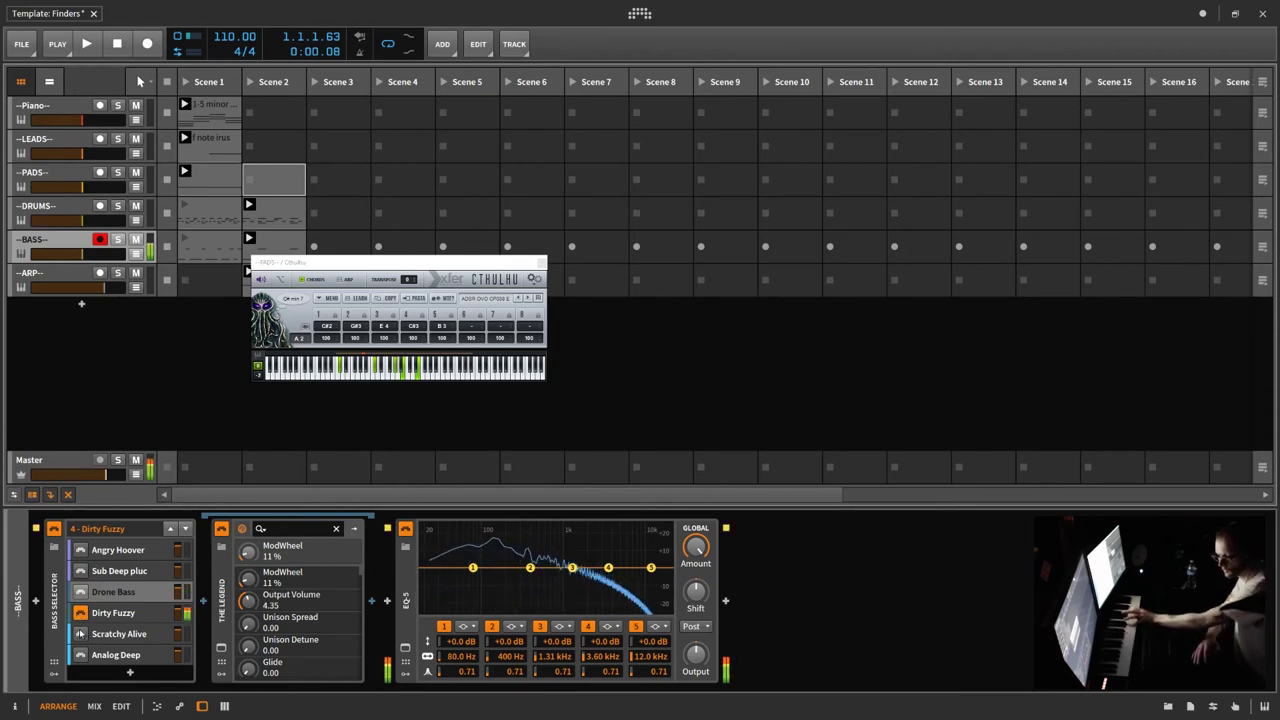
{"action": "left_click", "coordinate": [81, 634]}
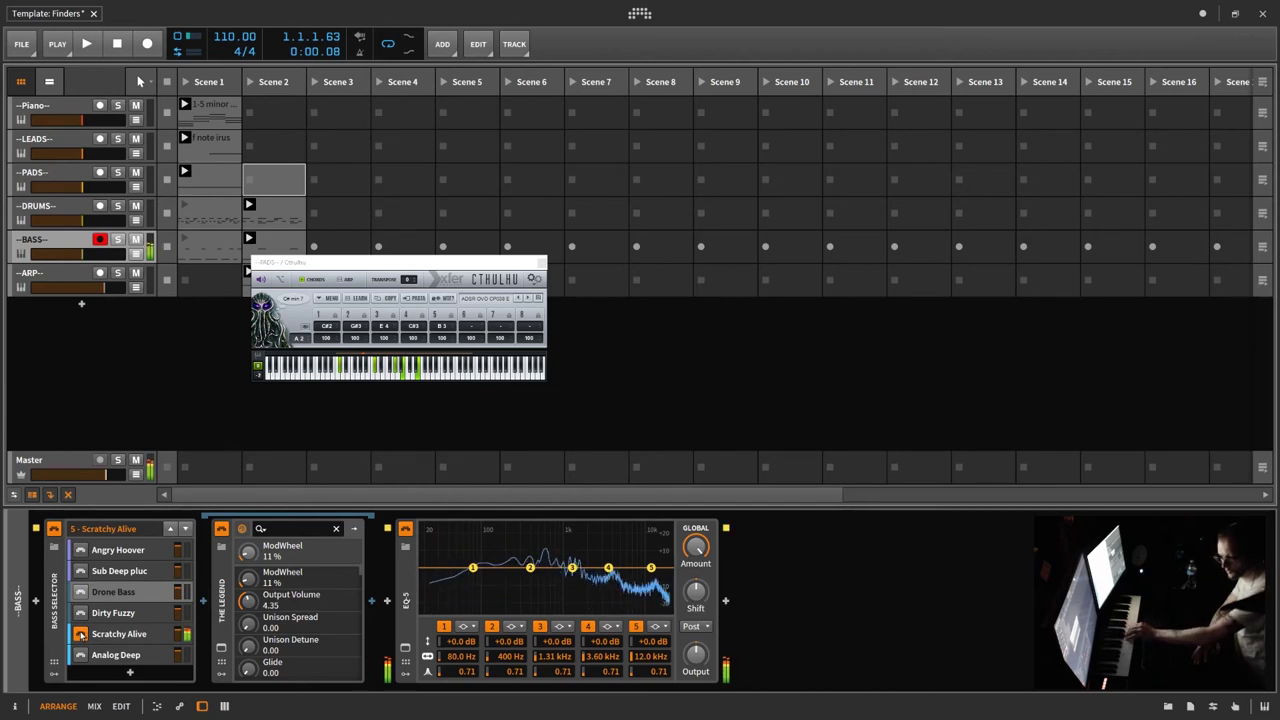
{"action": "left_click", "coordinate": [117, 657]}
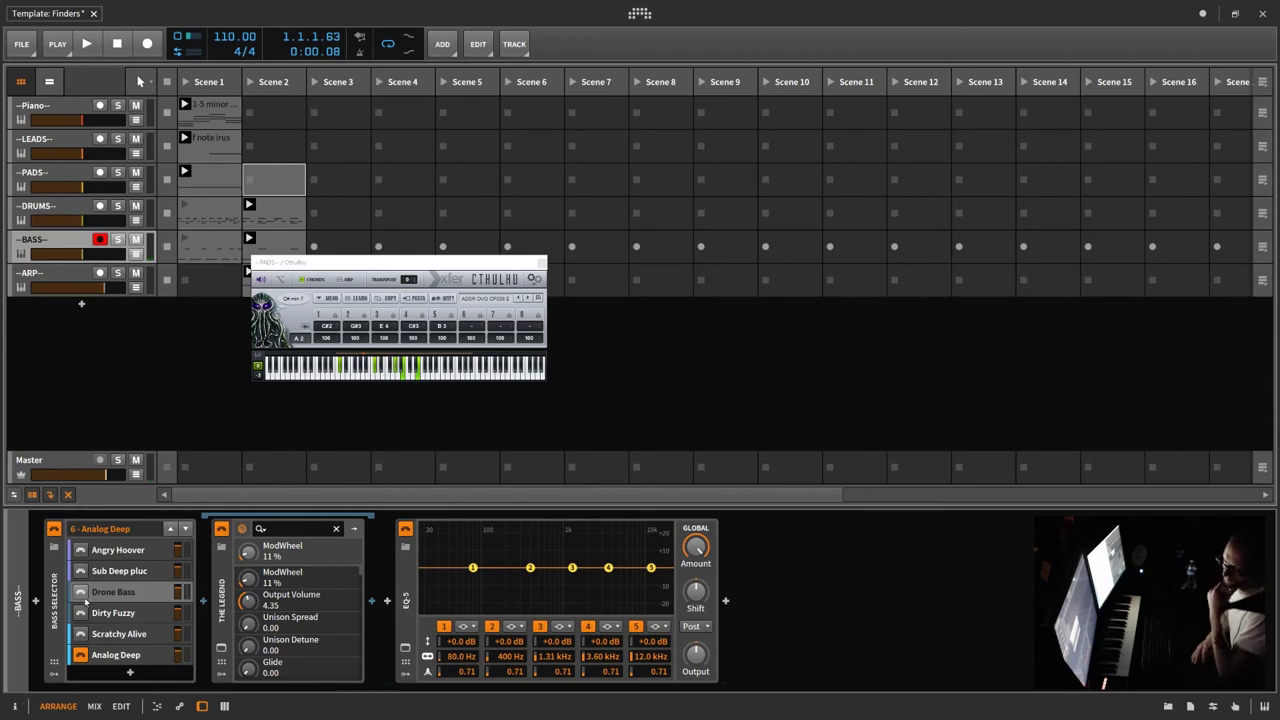
{"action": "left_click", "coordinate": [84, 551]}
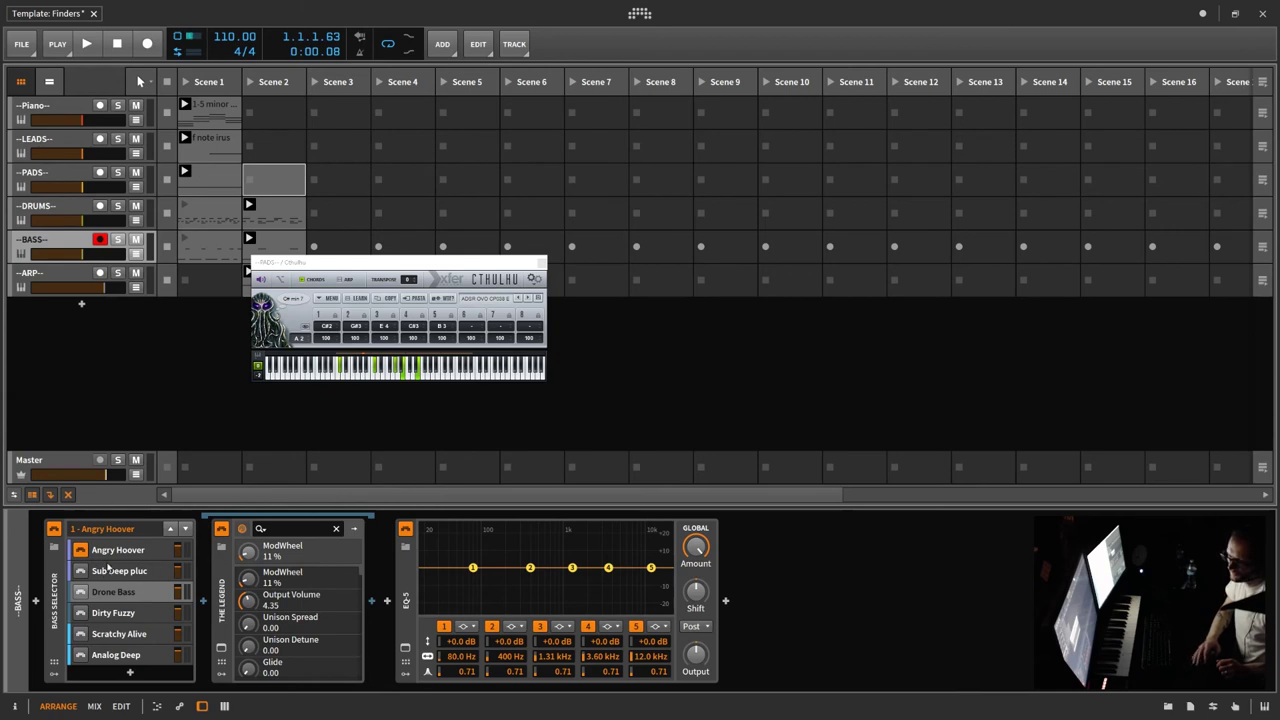
Close the Cthulhu plug-in window and name the ARP track's Scene 2 clip "angry hoove".
{"action": "left_click", "coordinate": [166, 453]}
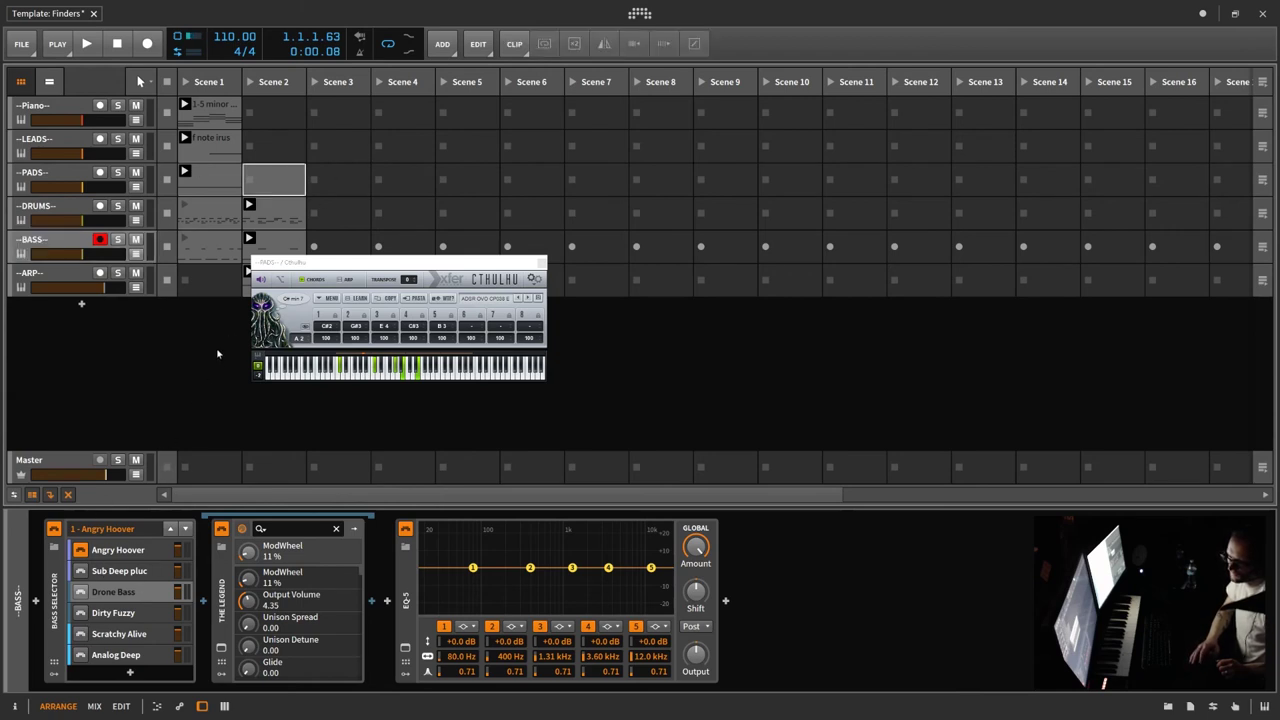
{"action": "left_click", "coordinate": [538, 263]}
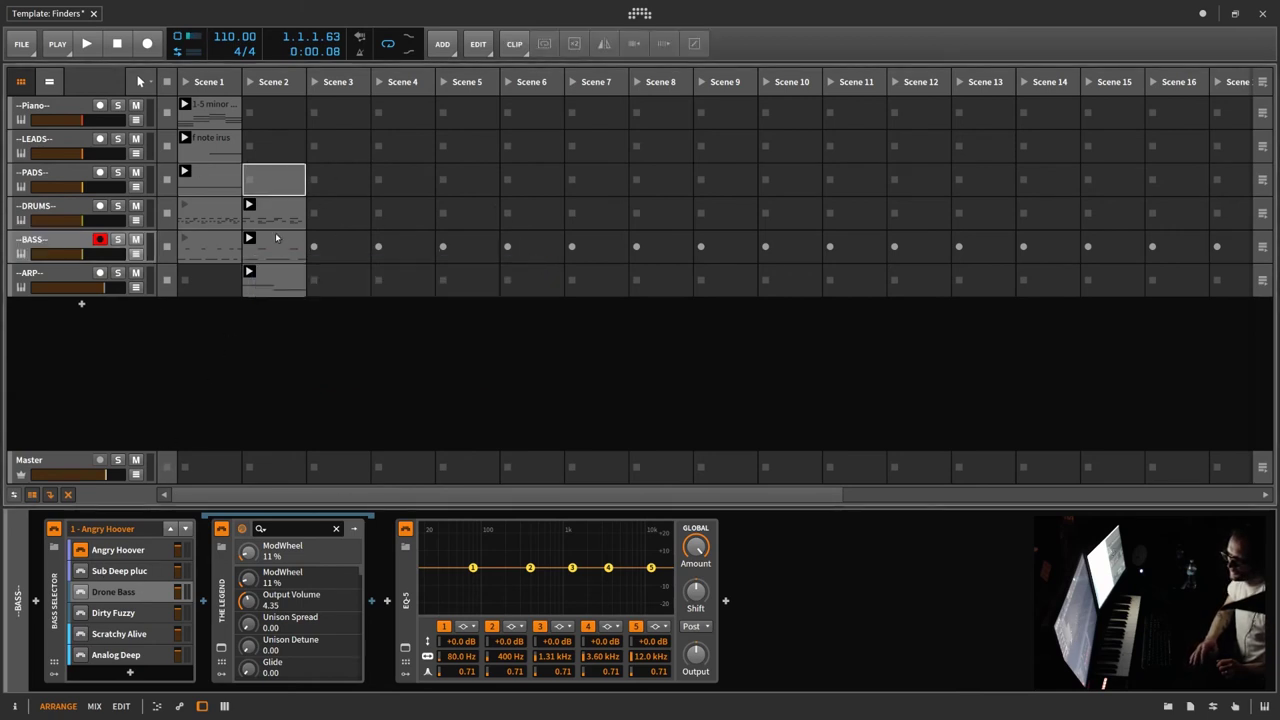
{"action": "left_click", "coordinate": [276, 275]}
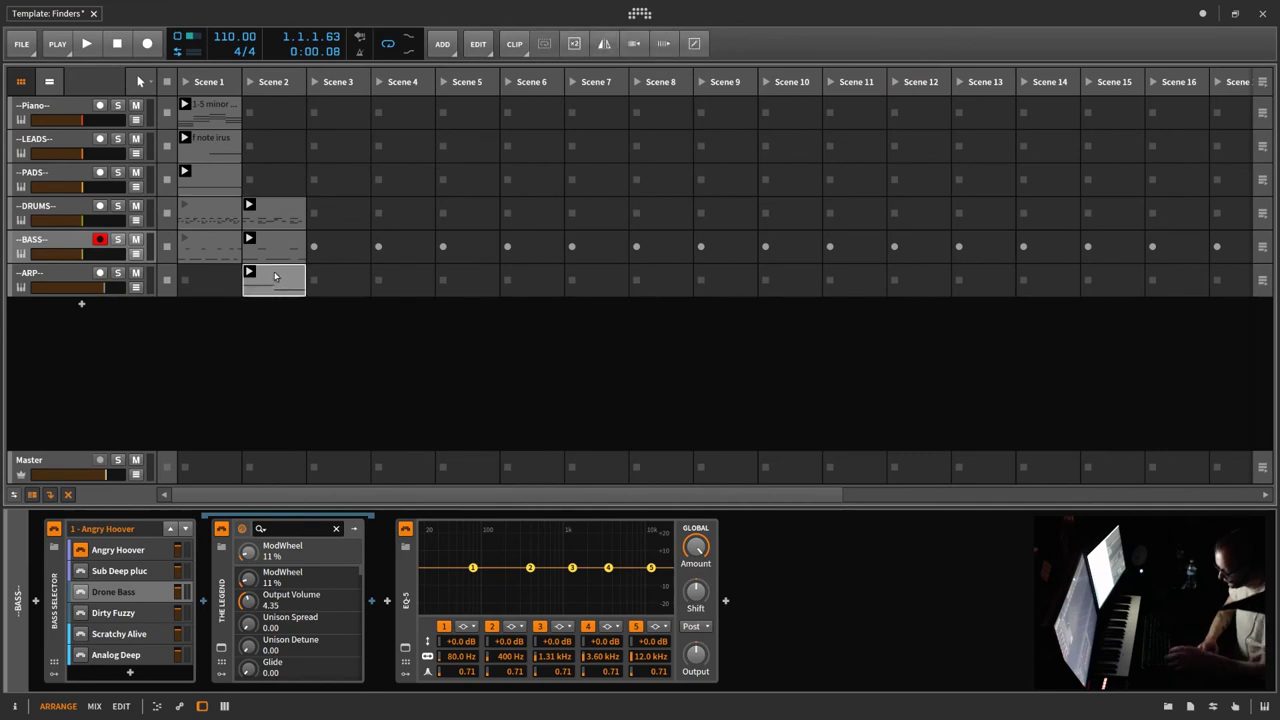
{"action": "double_click", "coordinate": [270, 273]}
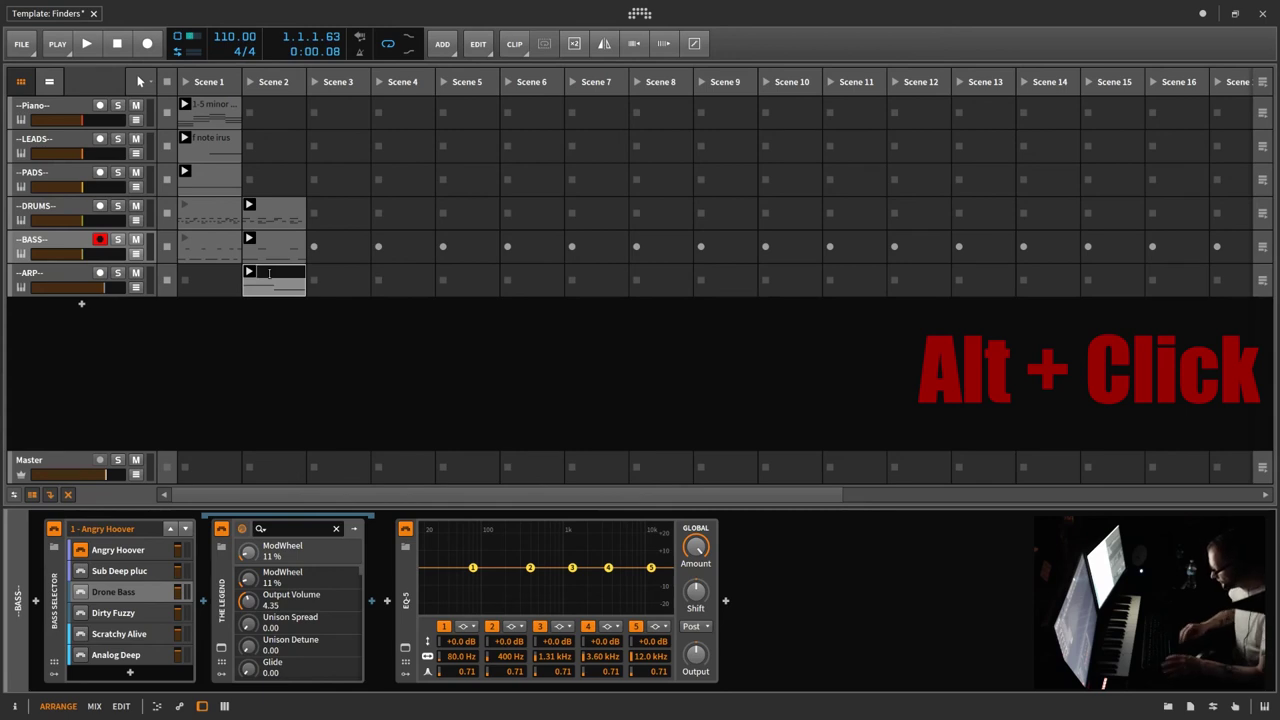
{"action": "type", "text": "angry hoove"}
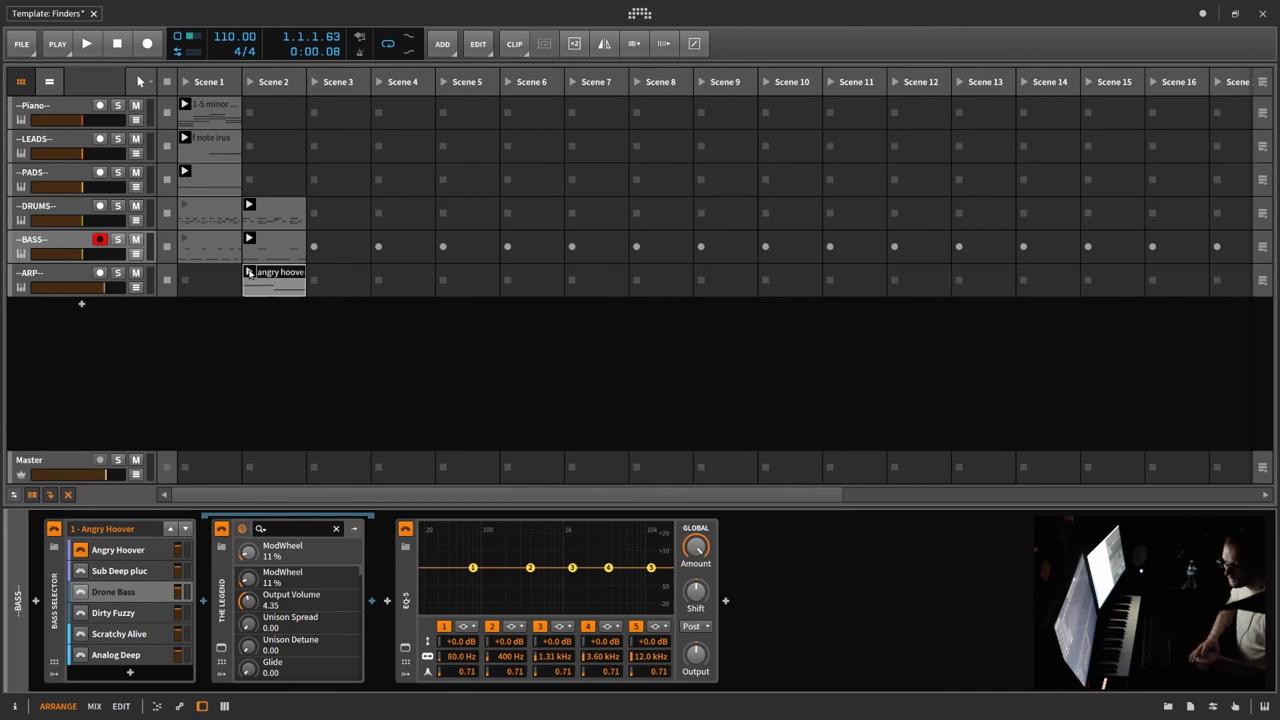
{"action": "key", "text": "Return"}
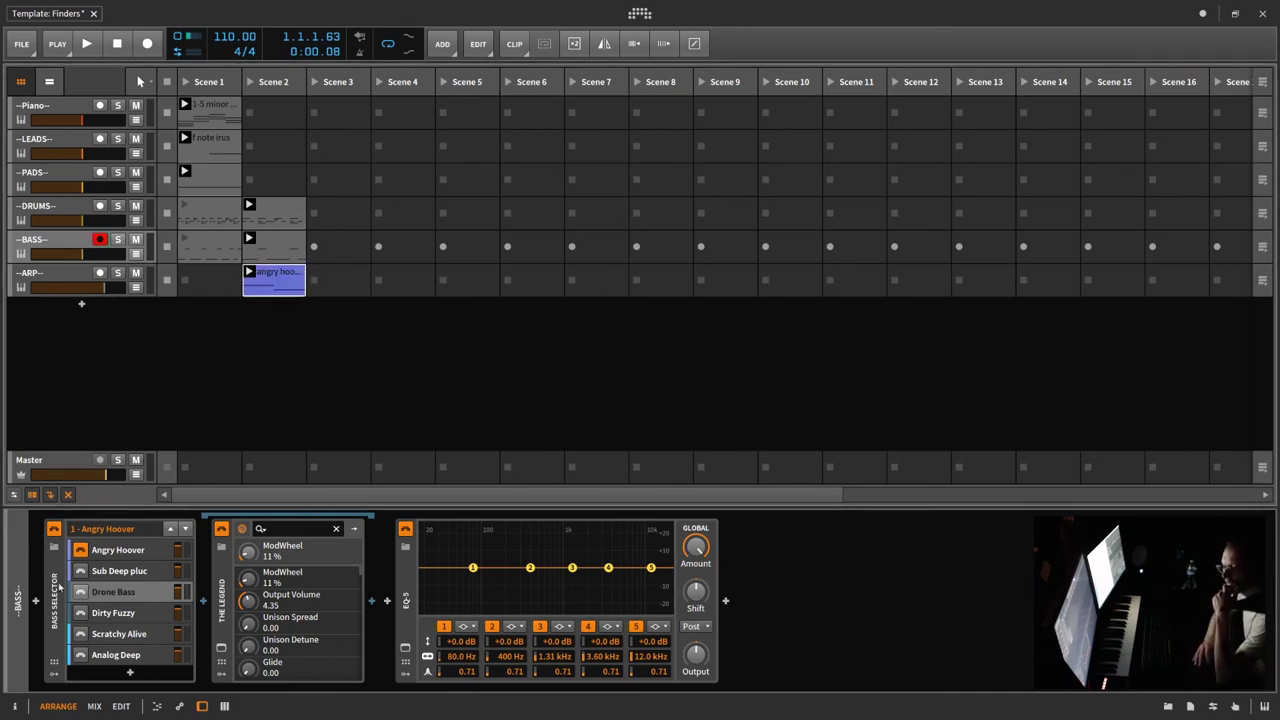
Colour the ARP track's Scene 2 clip light purple.
{"action": "right_click", "coordinate": [287, 276]}
{"action": "left_click", "coordinate": [449, 251]}
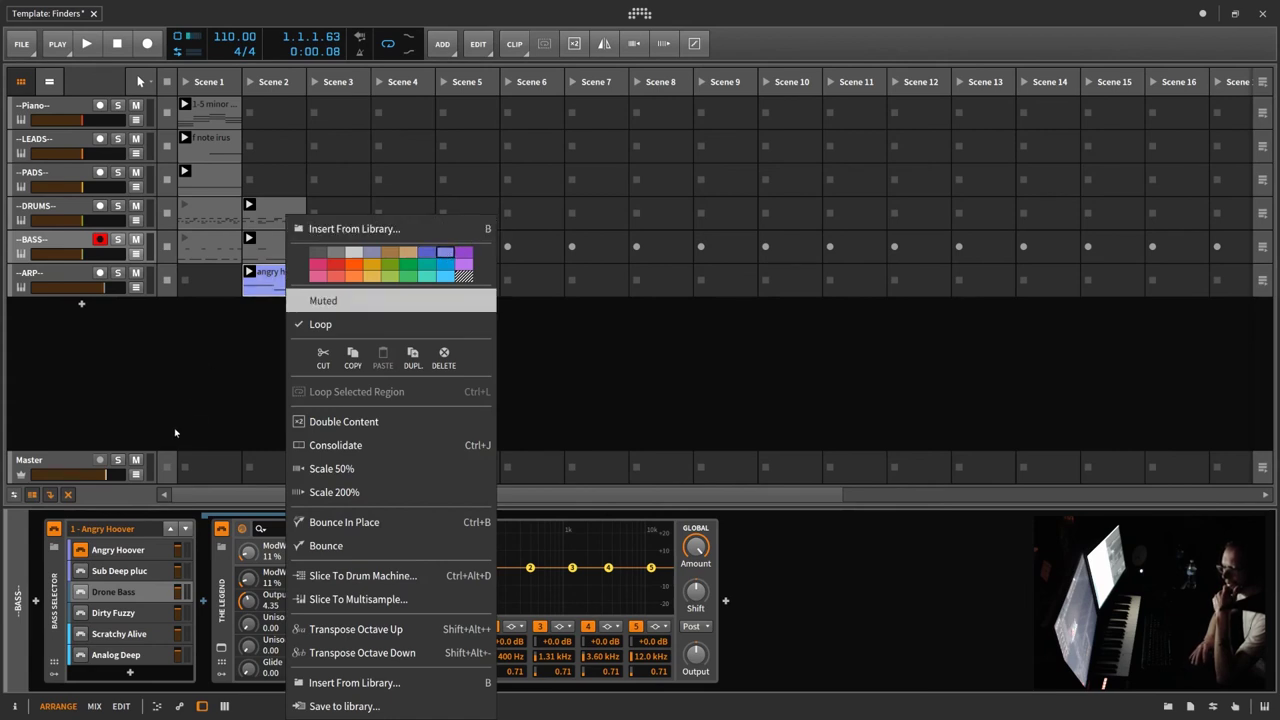
{"action": "left_click", "coordinate": [267, 333]}
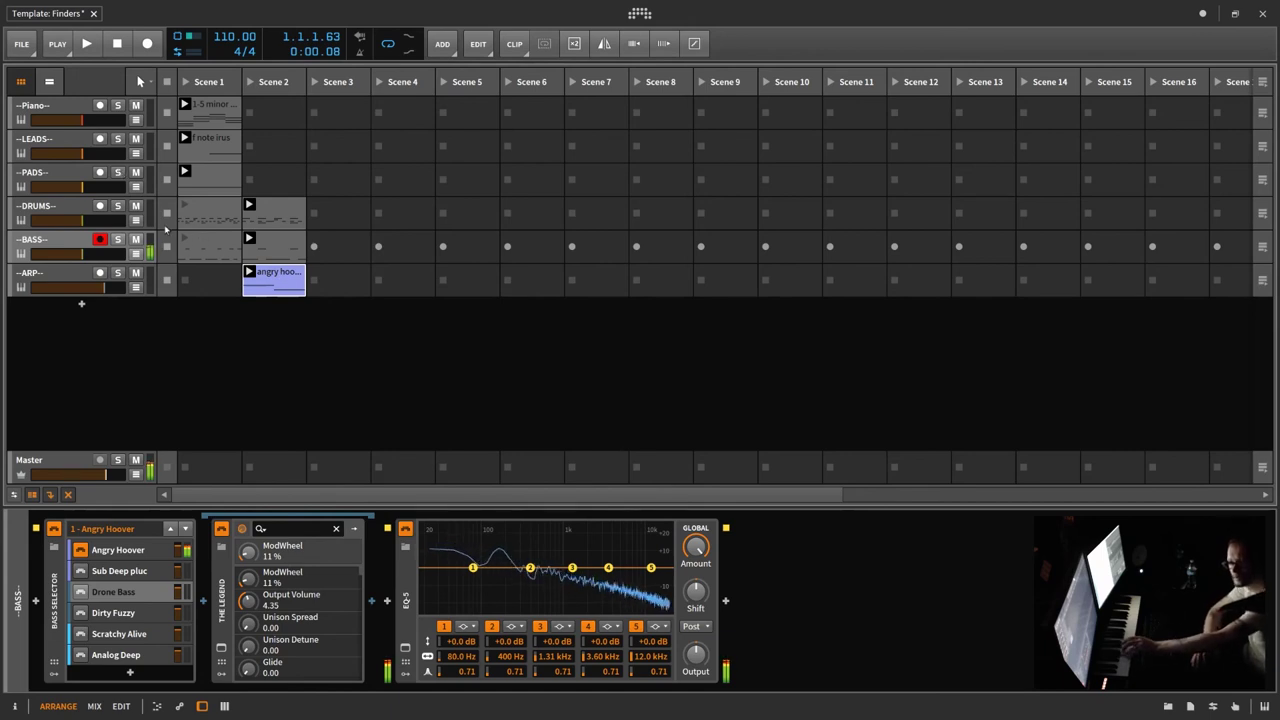
Go through the ARP, DRUMS, PADS, LEADS and Piano tracks, and return to PADS and DRUMS, to hear their active sounds.
{"action": "left_click", "coordinate": [50, 277]}
{"action": "left_click", "coordinate": [52, 214]}
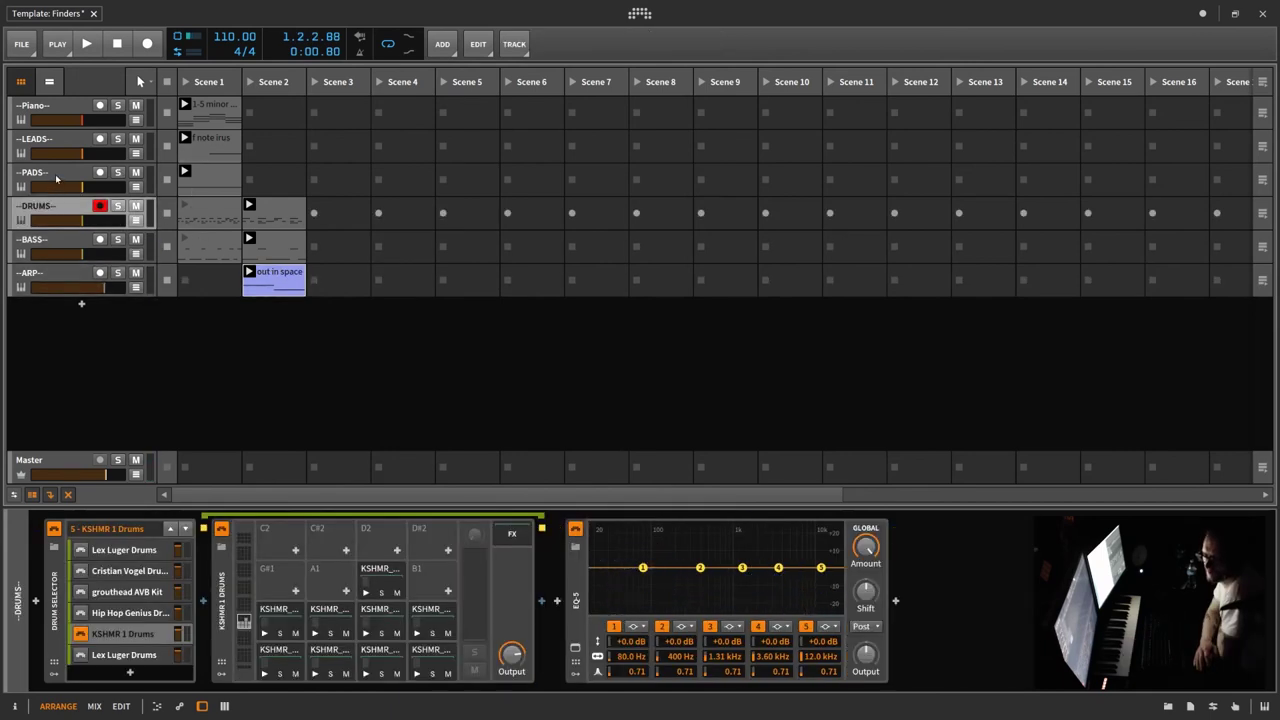
{"action": "left_click", "coordinate": [57, 178]}
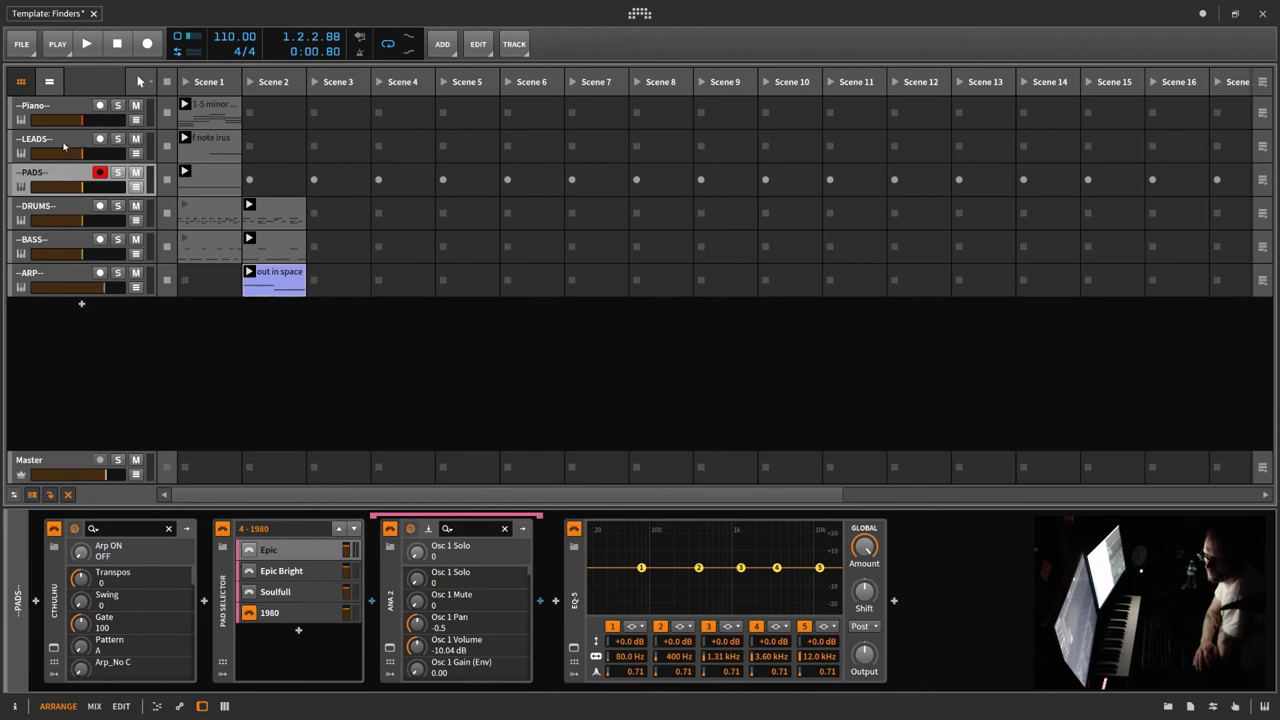
{"action": "left_click", "coordinate": [66, 145]}
{"action": "left_click", "coordinate": [74, 114]}
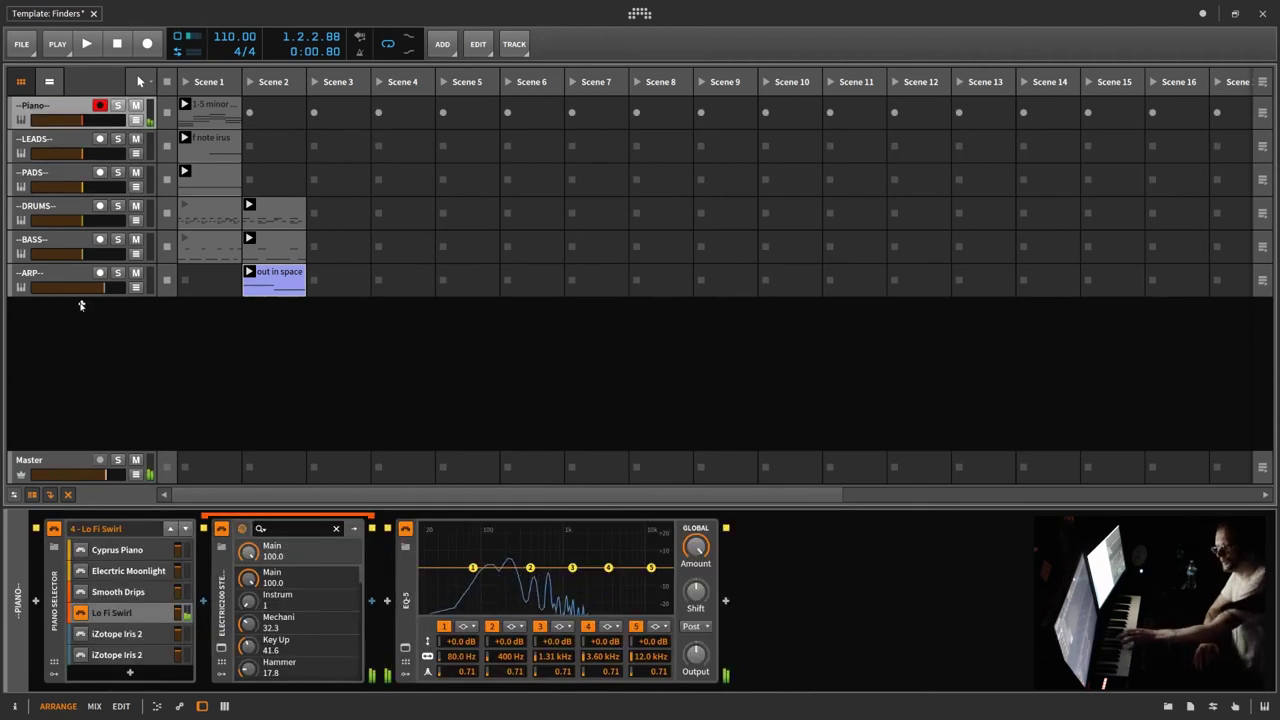
{"action": "left_click", "coordinate": [71, 176]}
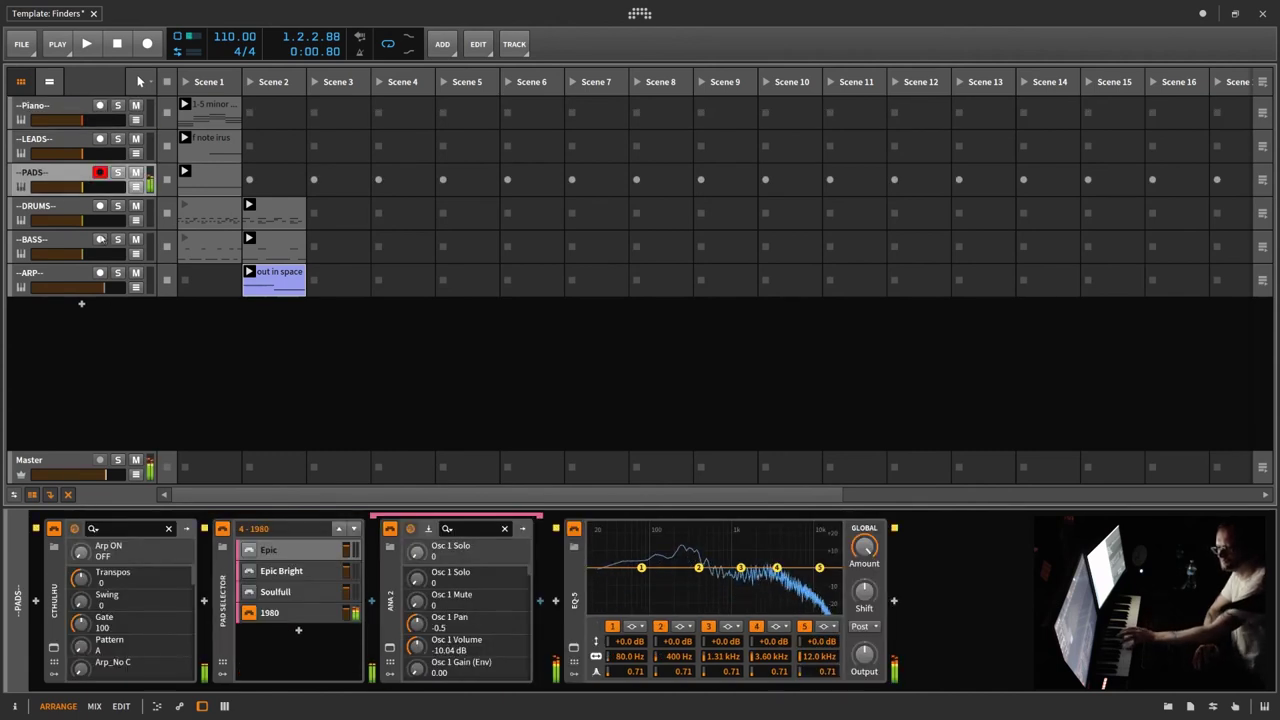
{"action": "left_click", "coordinate": [68, 209]}
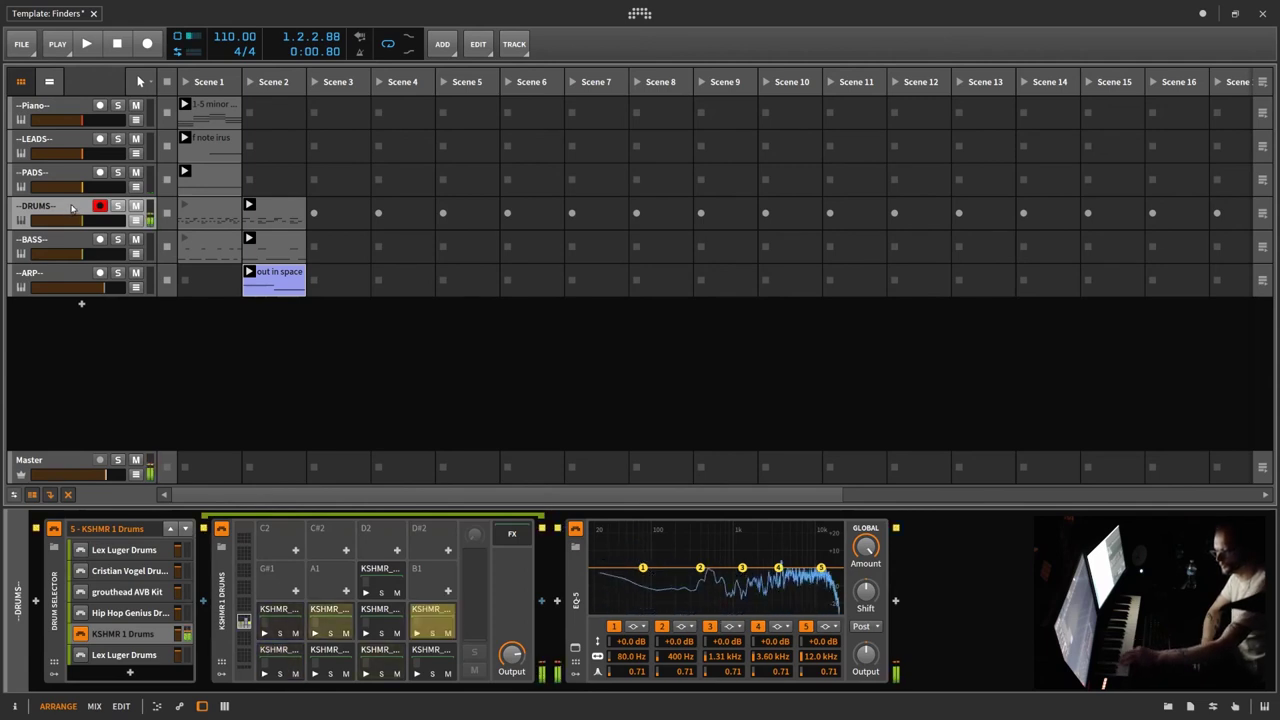
View the Cristian Vogel kit in the Drum Selector, switch to it and to grouthead AVB Kit, and leave the Hip Hop Genius kit active.
{"action": "left_click", "coordinate": [131, 571]}
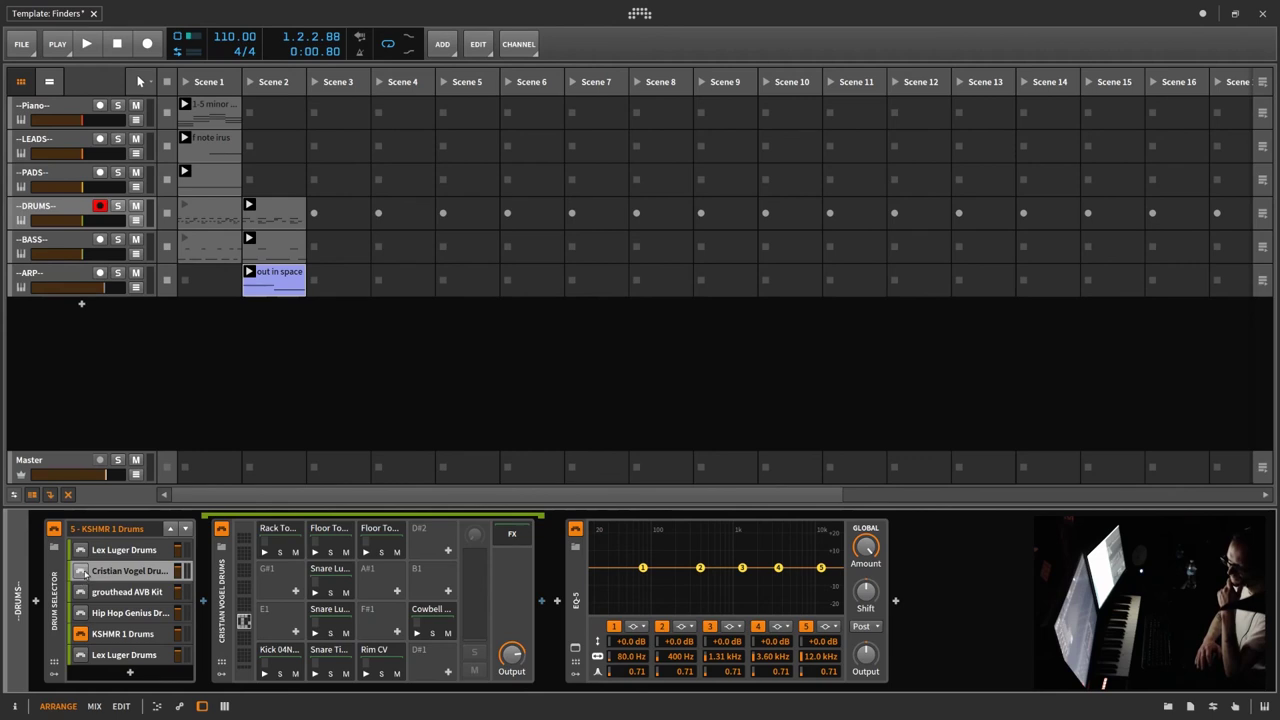
{"action": "left_click", "coordinate": [80, 570]}
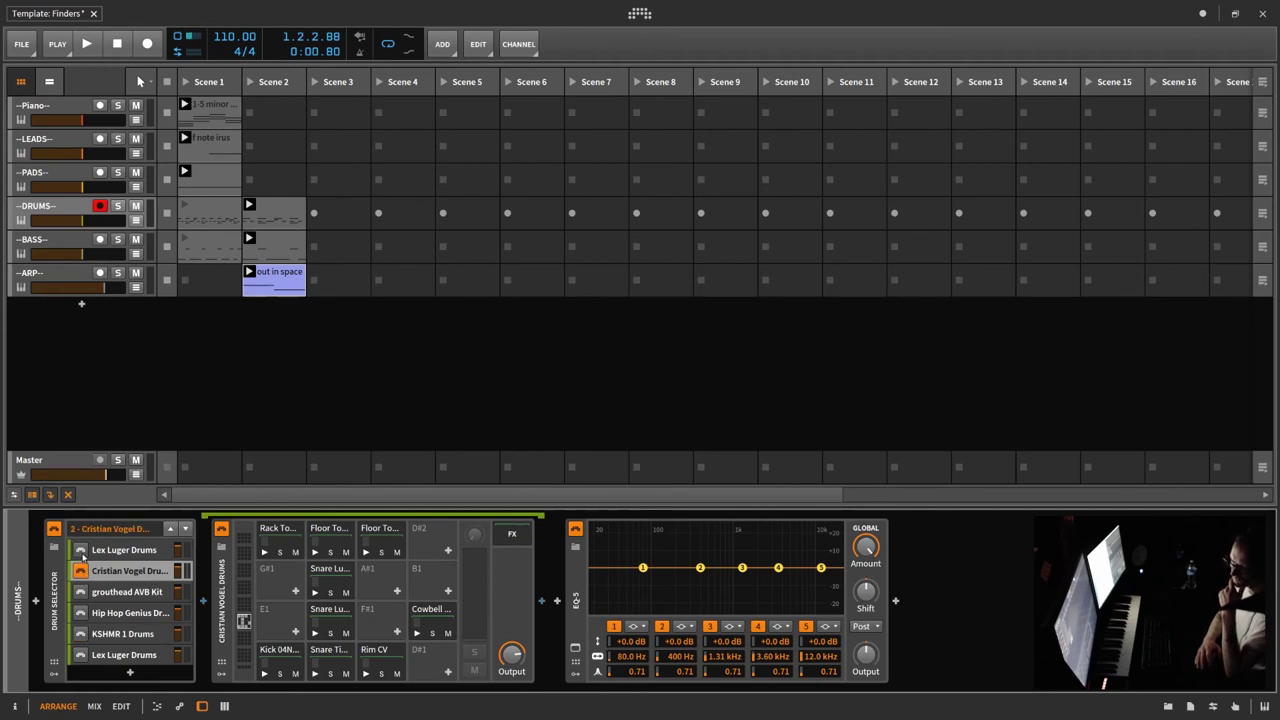
{"action": "left_click", "coordinate": [80, 591]}
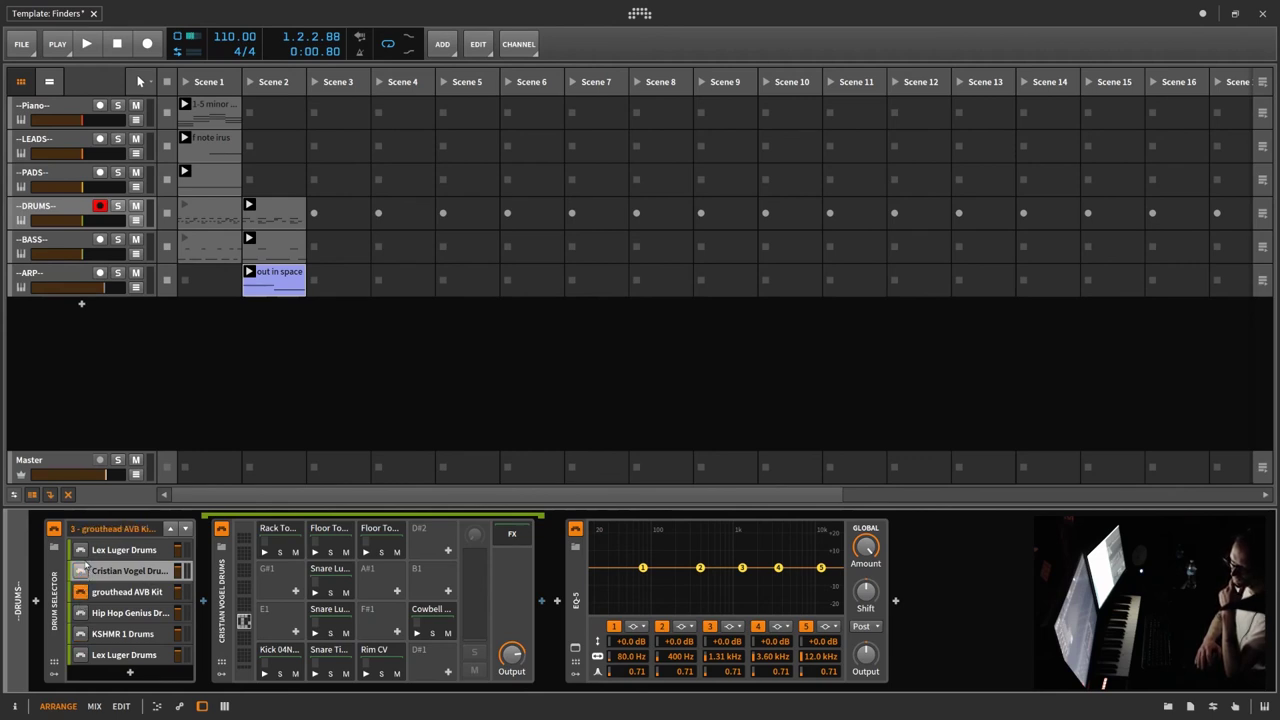
{"action": "left_click", "coordinate": [81, 613]}
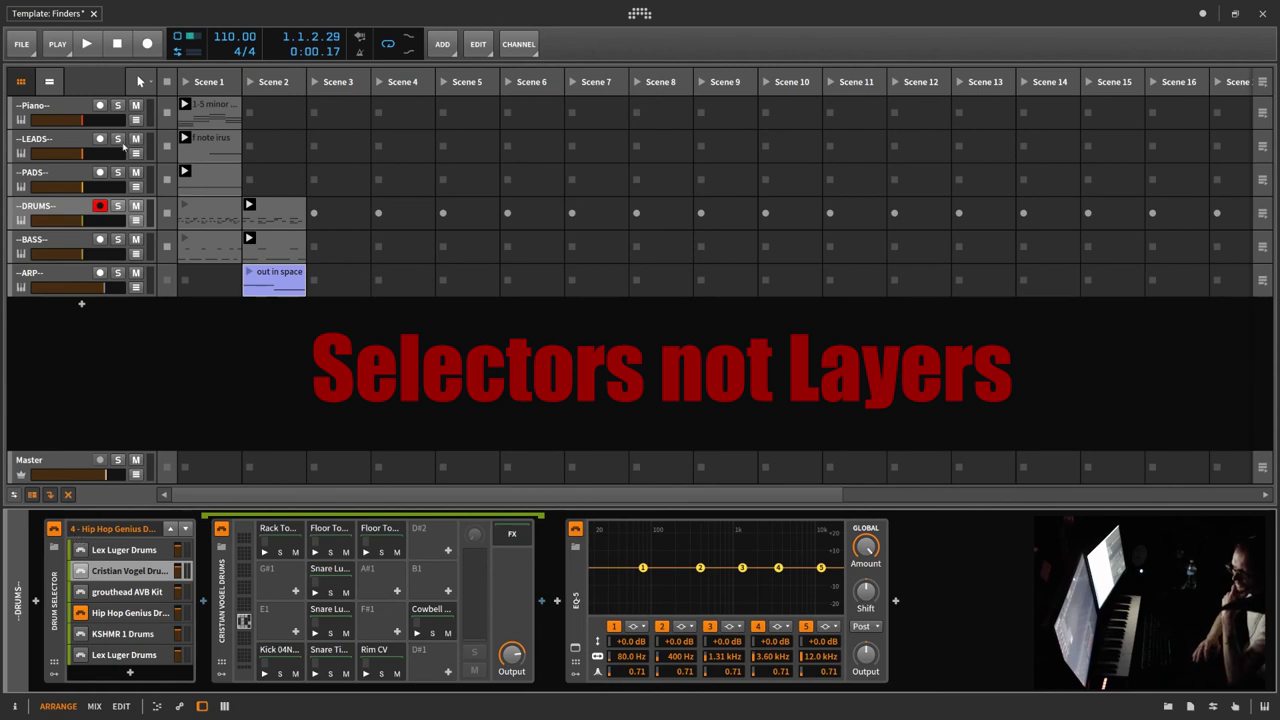
Return to the Piano track to show its Piano Selector.
{"action": "left_click", "coordinate": [86, 113]}
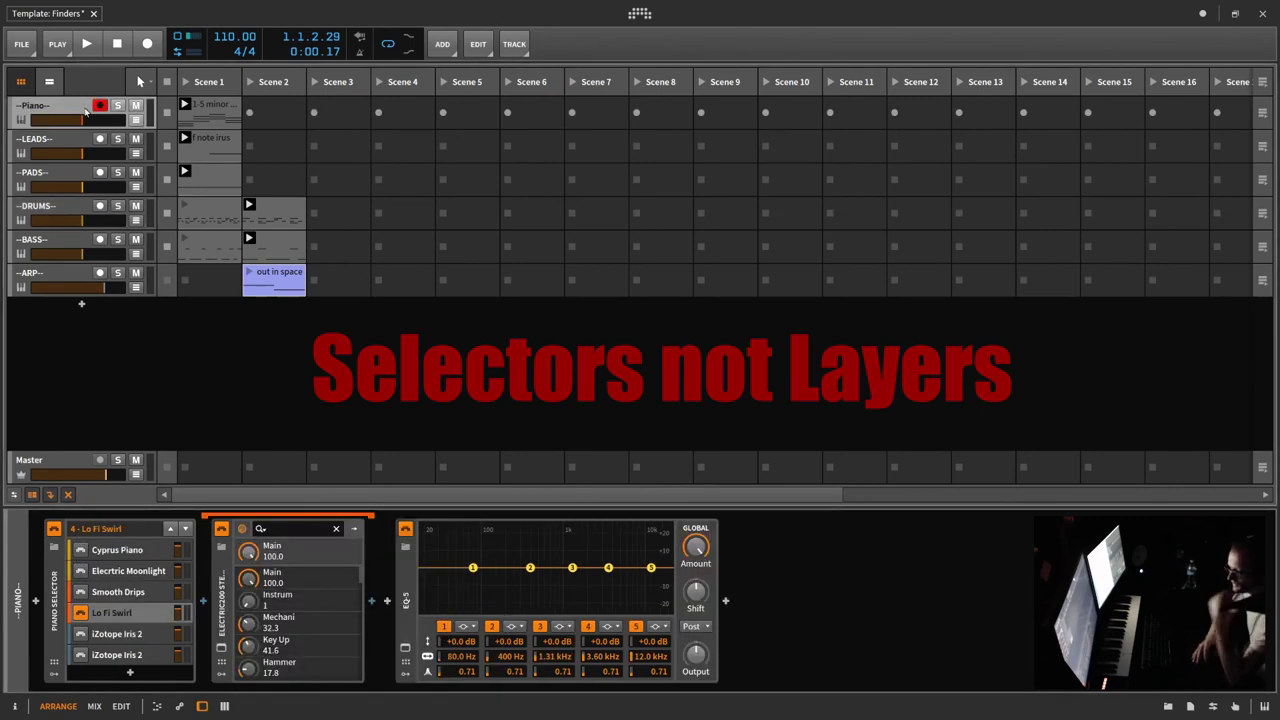